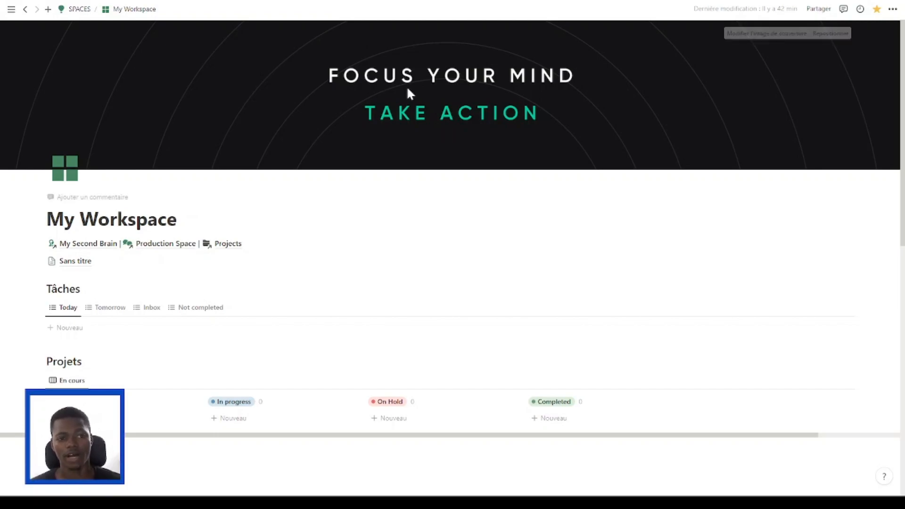
Create a new private page, set it to full width, and title it "Boite à outil".
{"action": "left_click", "coordinate": [11, 9]}
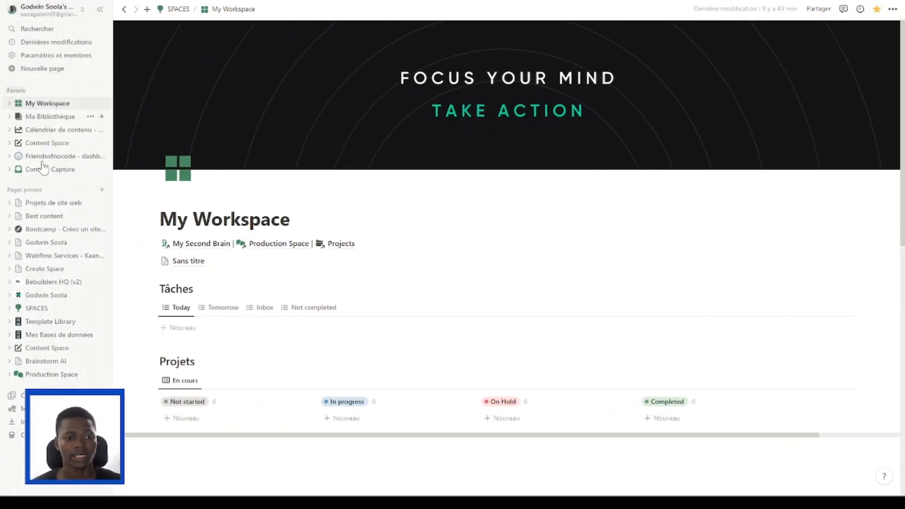
{"action": "left_click", "coordinate": [102, 190]}
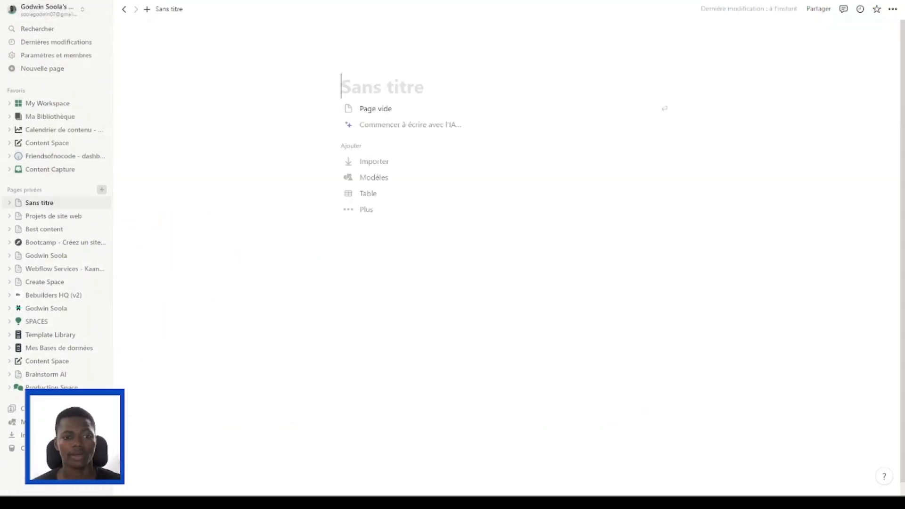
{"action": "left_click", "coordinate": [891, 10]}
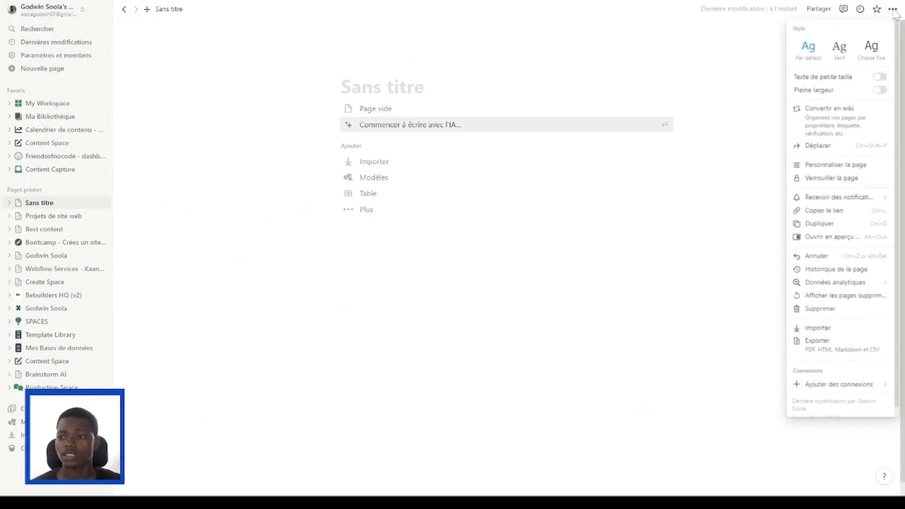
{"action": "left_click", "coordinate": [880, 90]}
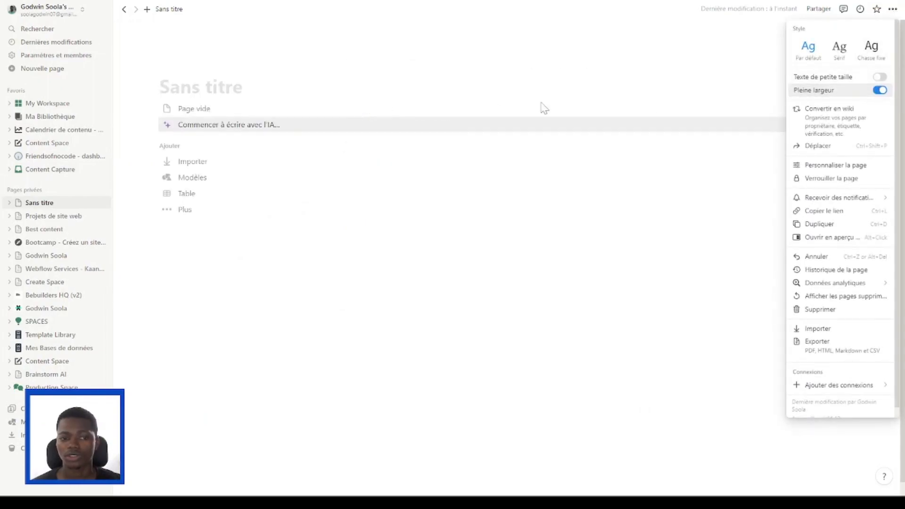
{"action": "left_click", "coordinate": [243, 90]}
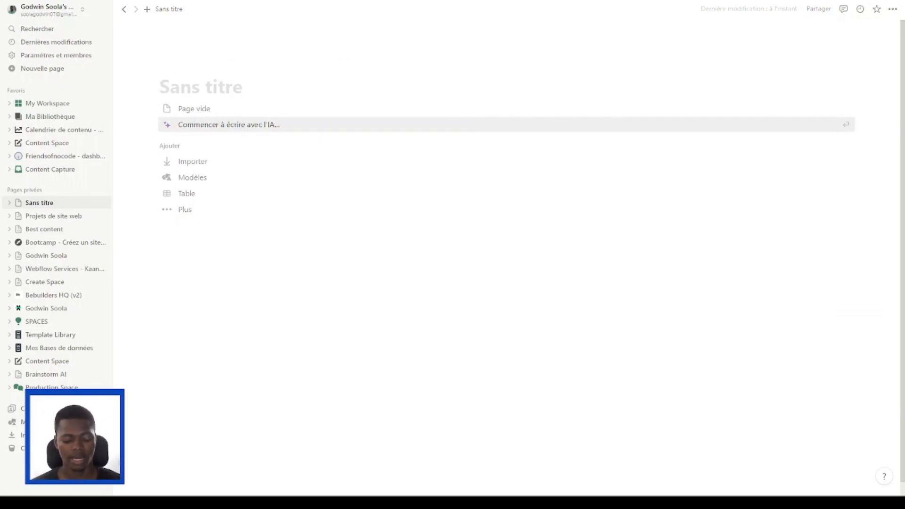
{"action": "type", "text": "Boite à outil"}
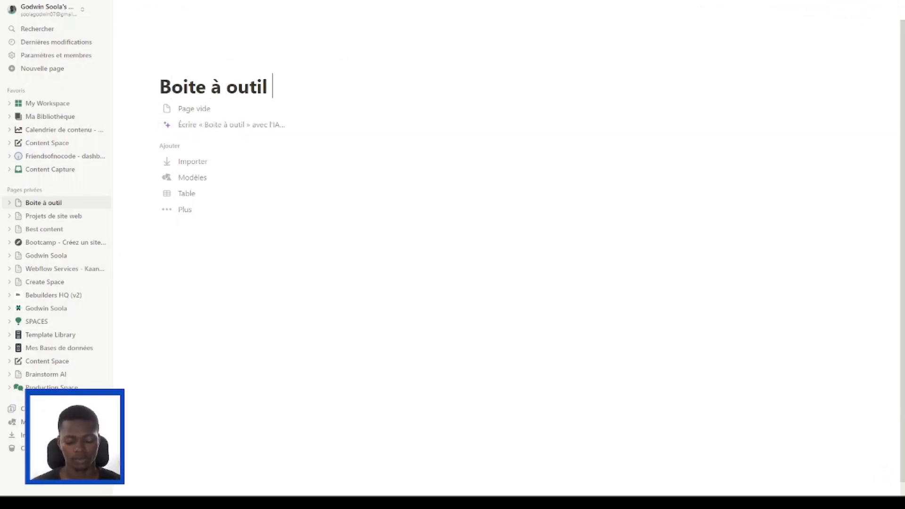
{"action": "key", "text": "Return"}
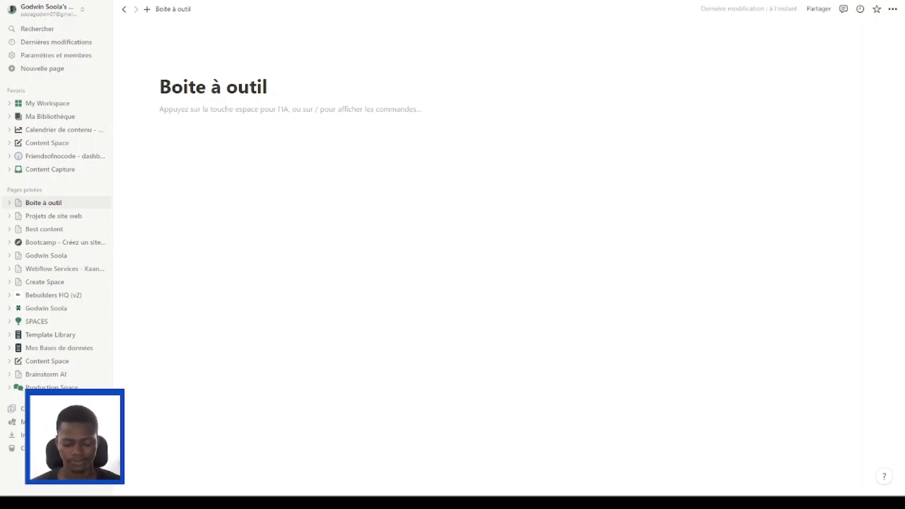
Insert an inline database named "Mes outils" on the page and hide its title.
{"action": "type", "text": "/base"}
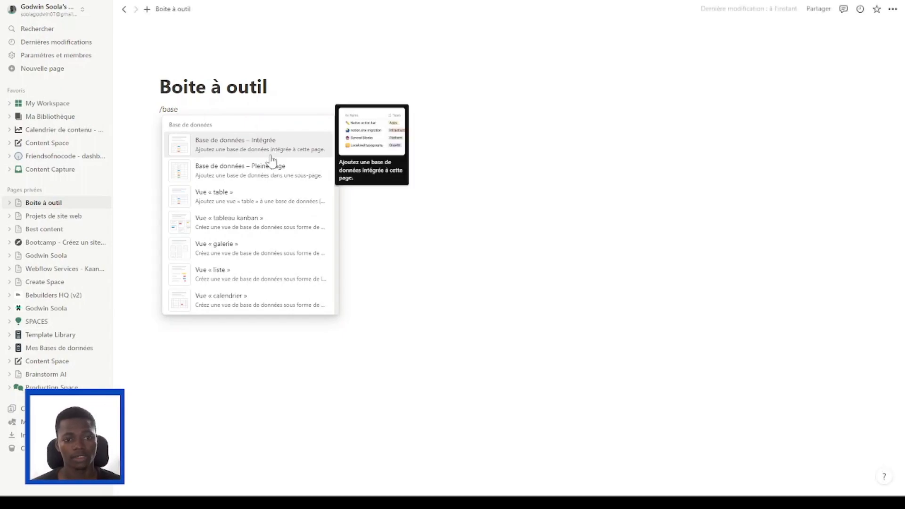
{"action": "left_click", "coordinate": [269, 151]}
{"action": "type", "text": "Mes outils"}
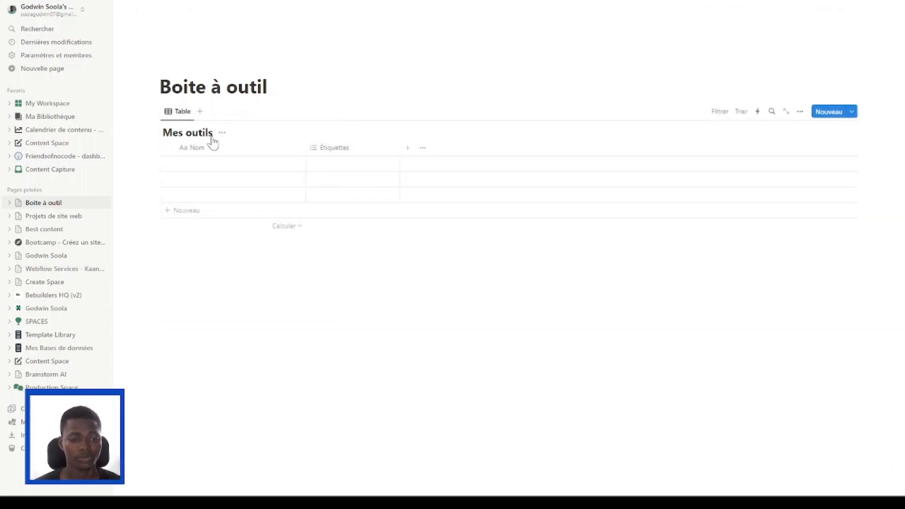
{"action": "left_click", "coordinate": [222, 133]}
{"action": "left_click", "coordinate": [227, 186]}
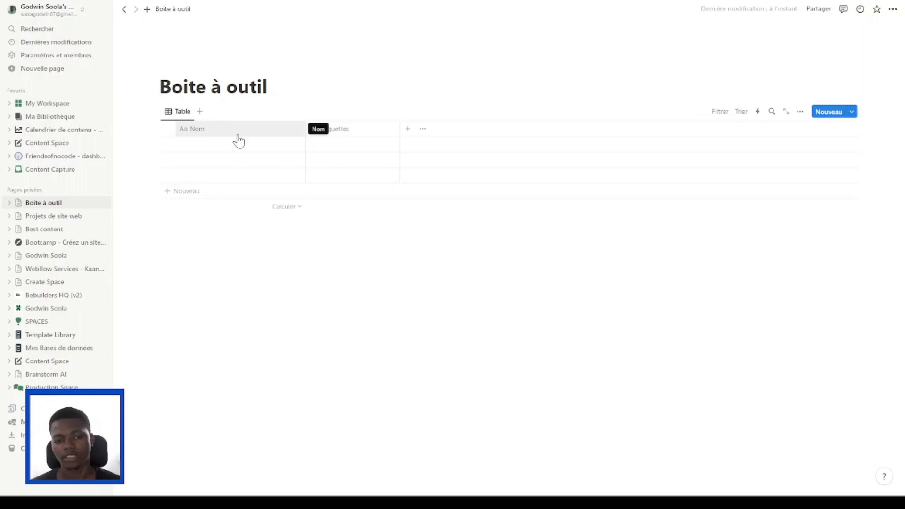
Delete the Étiquettes property from the Mes outils database.
{"action": "left_click", "coordinate": [376, 132]}
{"action": "left_click", "coordinate": [372, 270]}
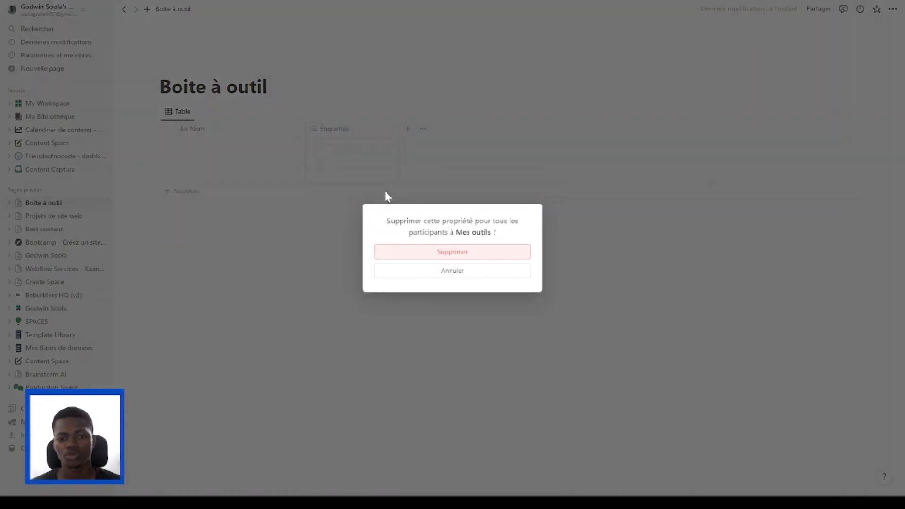
{"action": "left_click", "coordinate": [436, 255]}
Add a Sélection multiple property to the Mes outils database.
{"action": "left_click", "coordinate": [314, 130]}
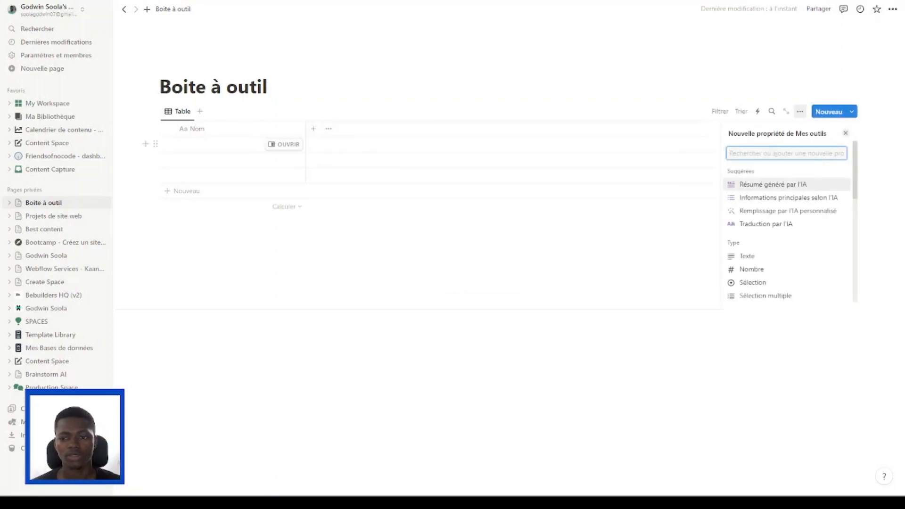
{"action": "scroll", "coordinate": [784, 274], "scroll_direction": "down", "scroll_amount": 3}
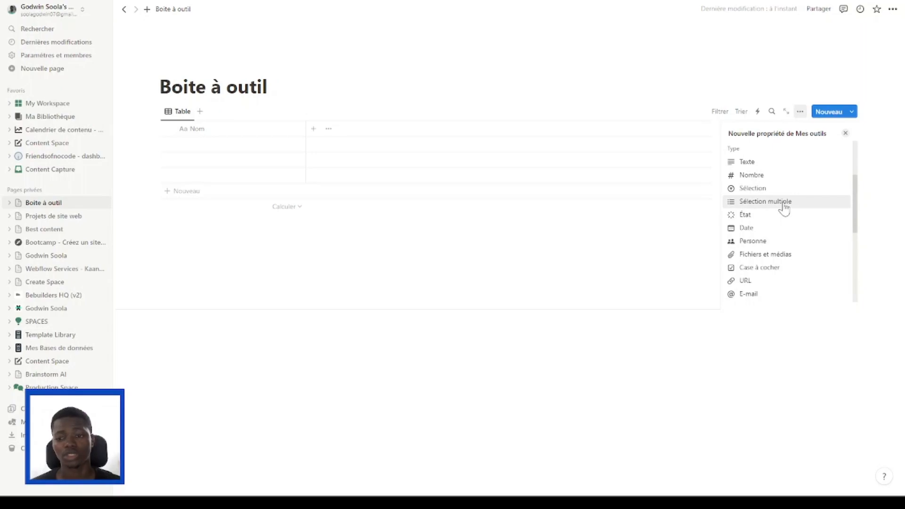
{"action": "left_click", "coordinate": [784, 208]}
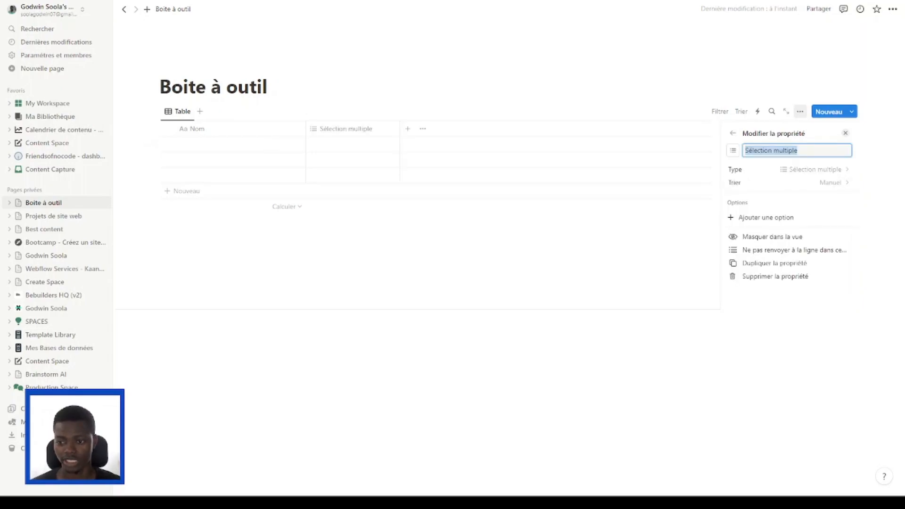
Add the options "Couleurs" and "Typographie" to the multiple-selection property.
{"action": "left_click", "coordinate": [760, 217]}
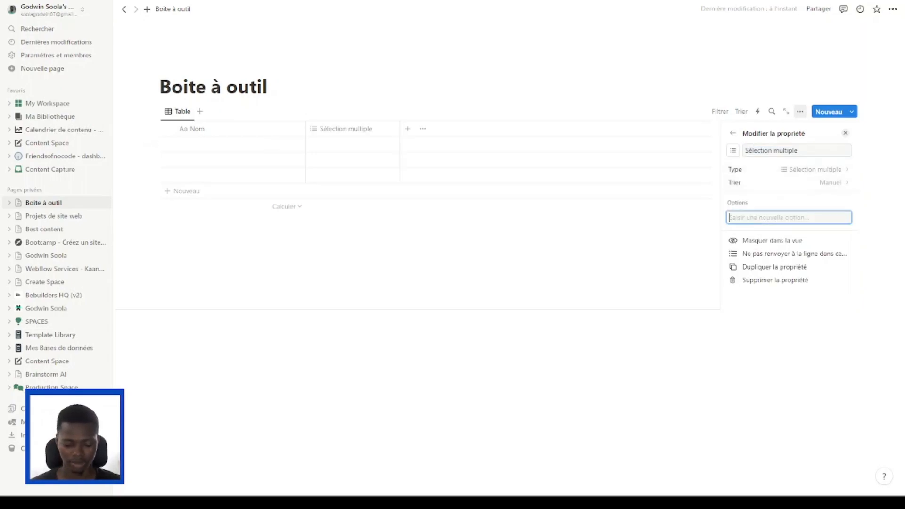
{"action": "type", "text": "Coulu"}
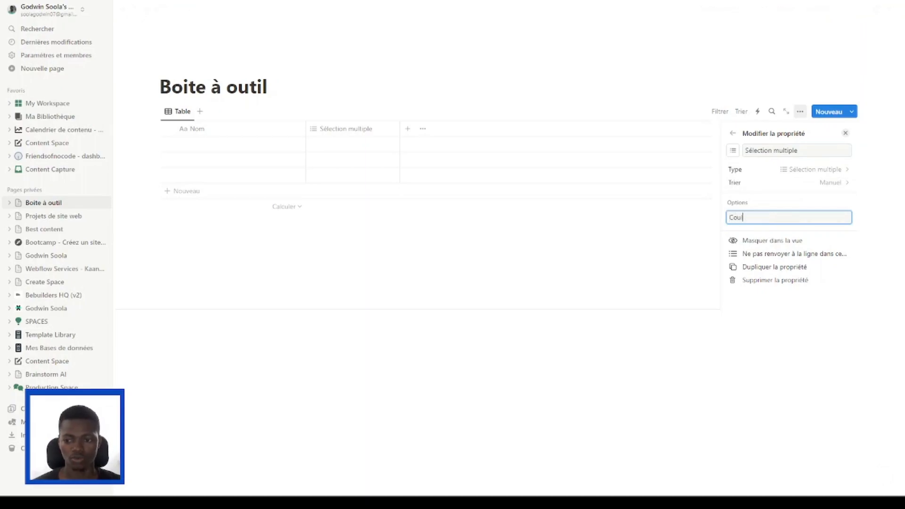
{"action": "type", "text": "urs"}
{"action": "key", "text": "Return"}
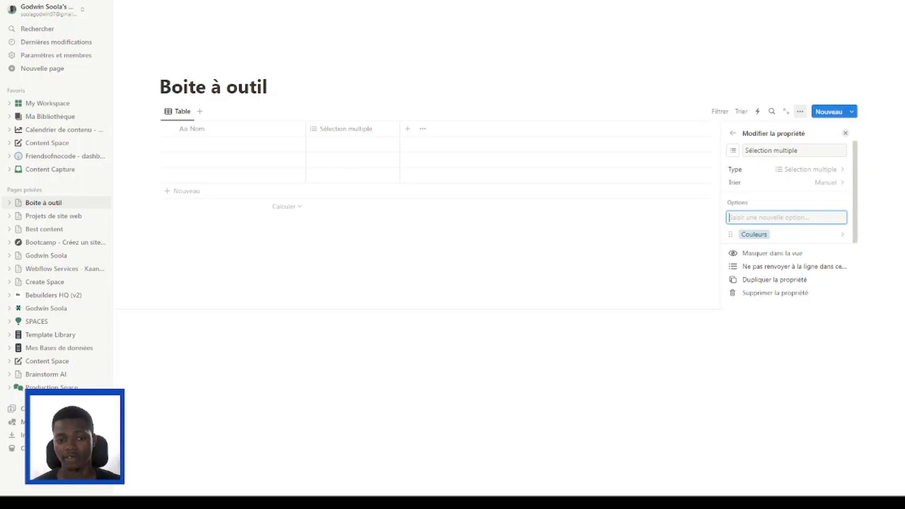
{"action": "type", "text": "Typographie"}
{"action": "key", "text": "Return"}
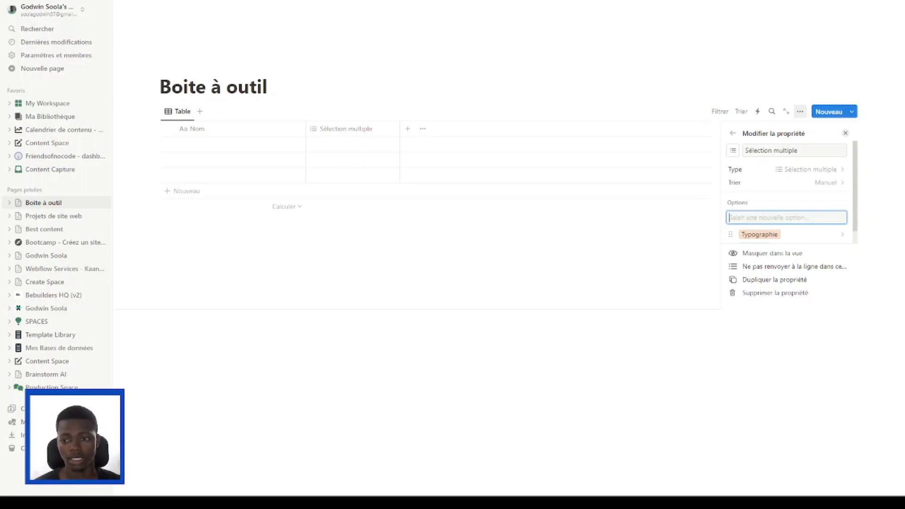
Add the options "UI", "UX" and "Code" to the multiple-selection property and close its settings.
{"action": "type", "text": "UI"}
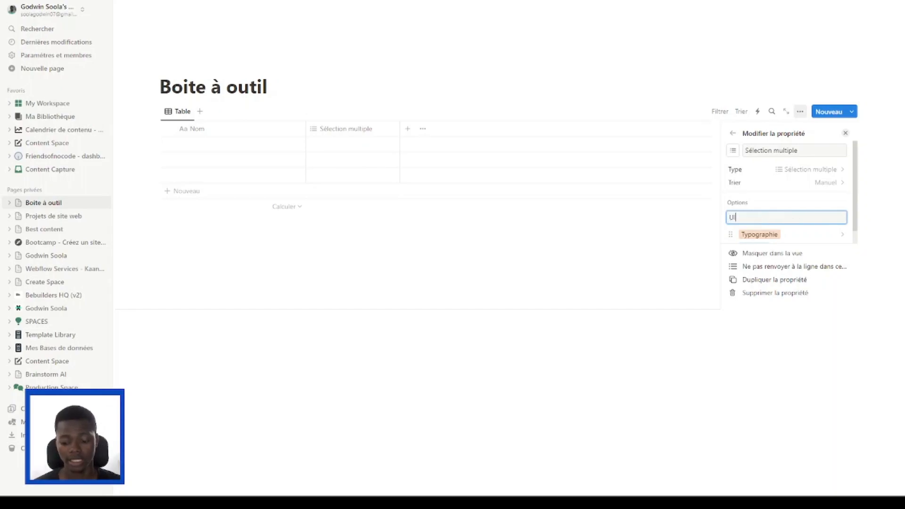
{"action": "key", "text": "Return"}
{"action": "type", "text": "UX"}
{"action": "key", "text": "Return"}
{"action": "type", "text": "Chat"}
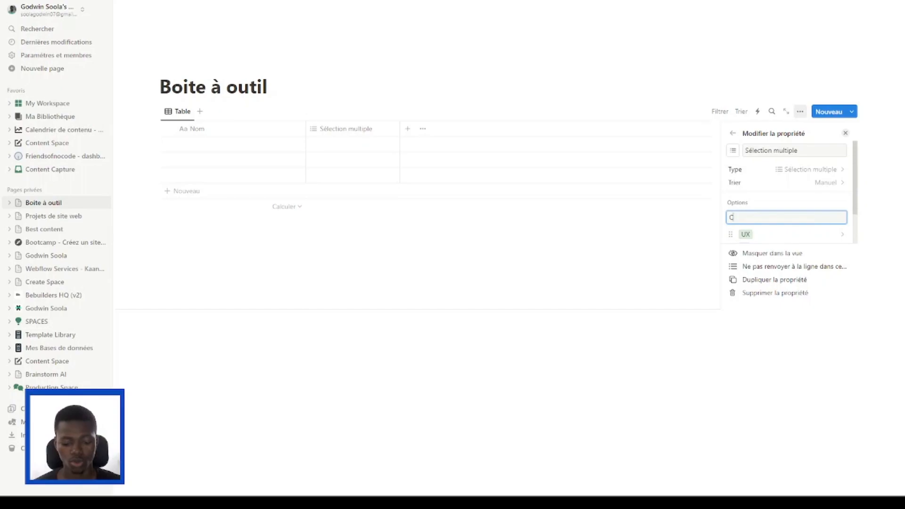
{"action": "key", "text": "BackSpace"}
{"action": "key", "text": "BackSpace"}
{"action": "key", "text": "BackSpace"}
{"action": "type", "text": "ode"}
{"action": "key", "text": "Return"}
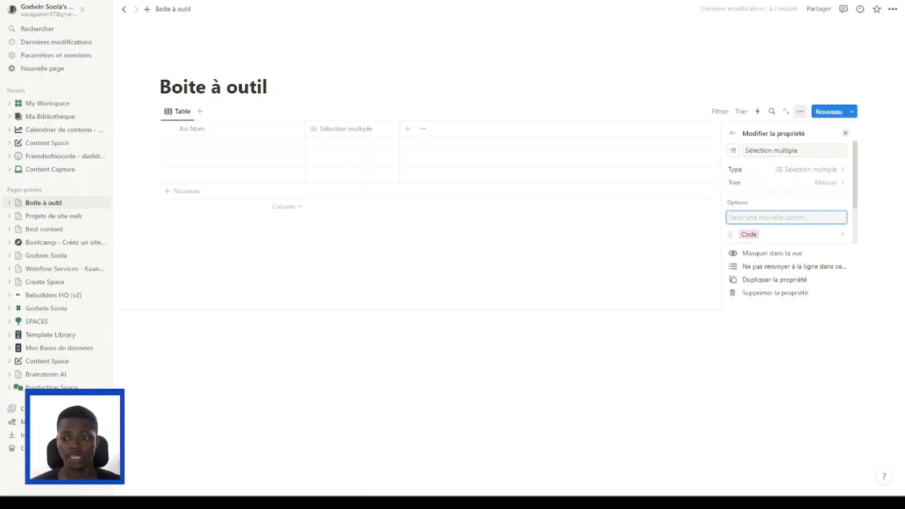
{"action": "scroll", "coordinate": [809, 203], "scroll_direction": "down", "scroll_amount": 3}
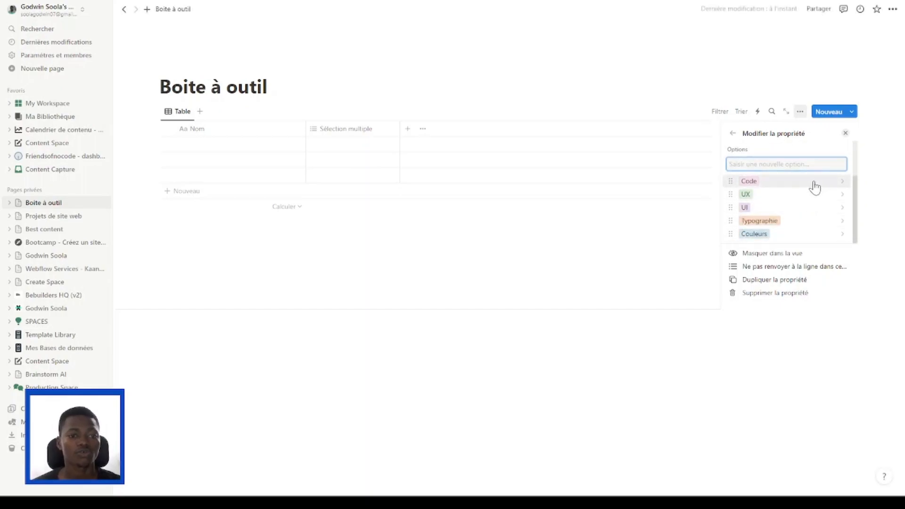
{"action": "left_click", "coordinate": [845, 133]}
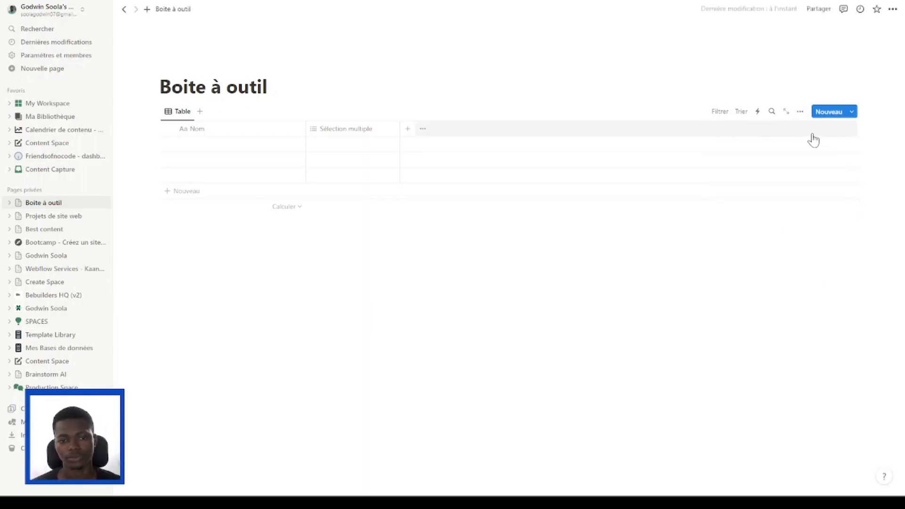
Rename the multiple-selection property as "Catégories".
{"action": "left_click", "coordinate": [408, 132]}
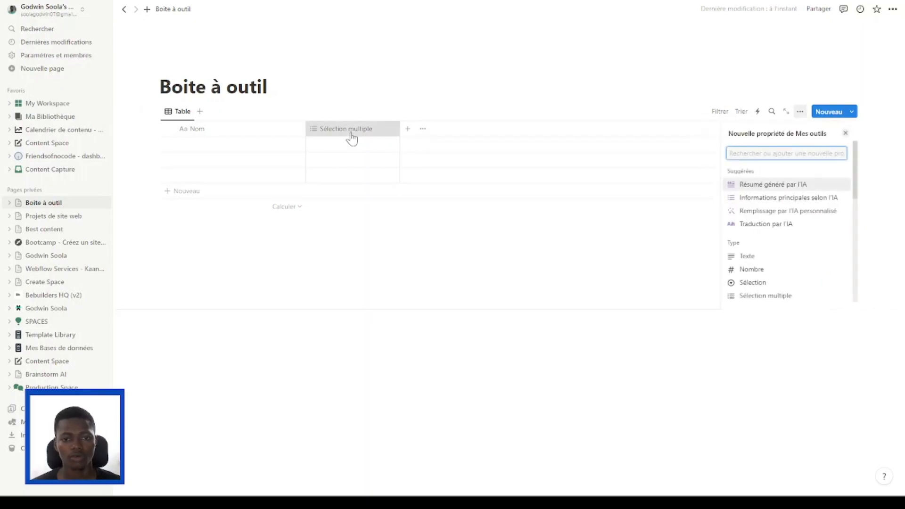
{"action": "left_click", "coordinate": [350, 133]}
{"action": "key", "text": "ctrl+a"}
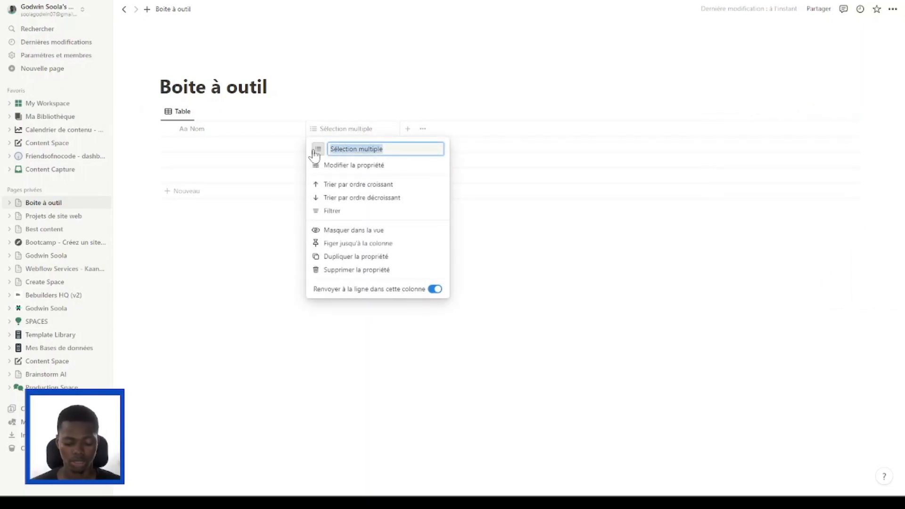
{"action": "type", "text": "Catégorie"}
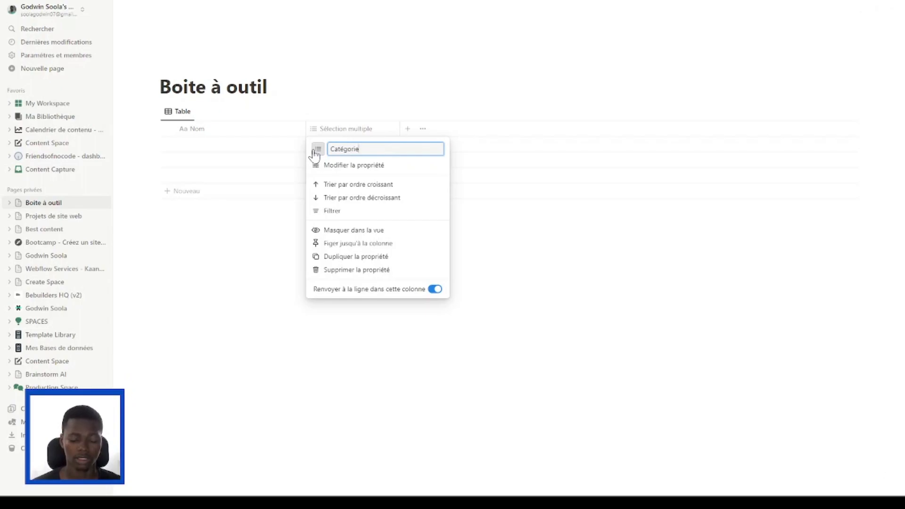
{"action": "left_click", "coordinate": [409, 133]}
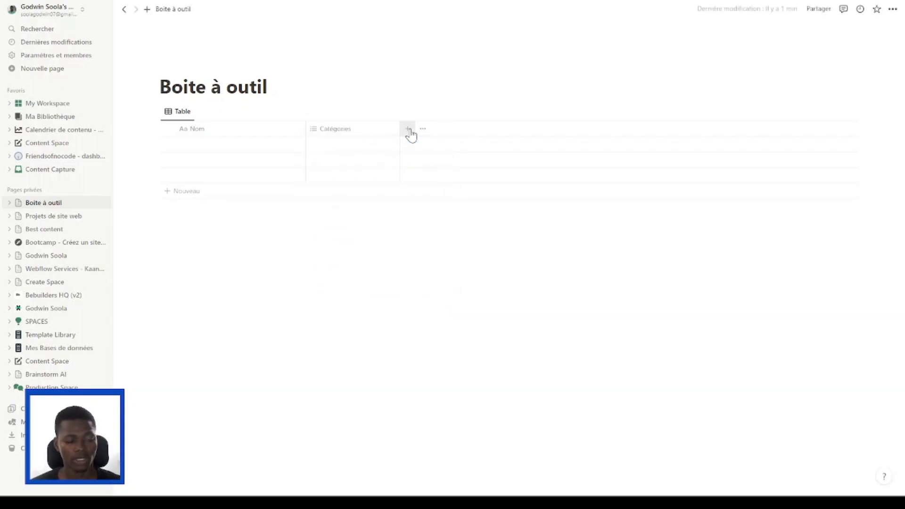
Add a URL property named "Lien du site" to the database.
{"action": "left_click", "coordinate": [408, 132]}
{"action": "scroll", "coordinate": [767, 255], "scroll_direction": "down", "scroll_amount": 2}
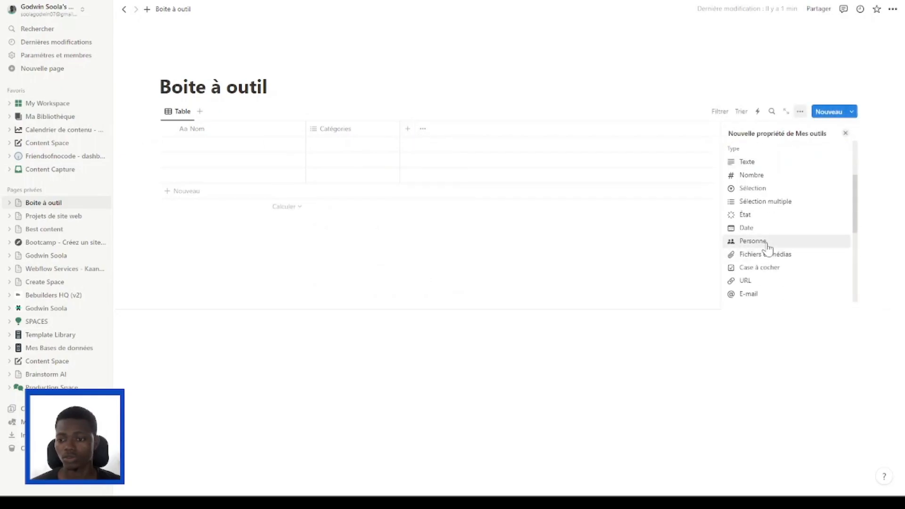
{"action": "left_click", "coordinate": [765, 281]}
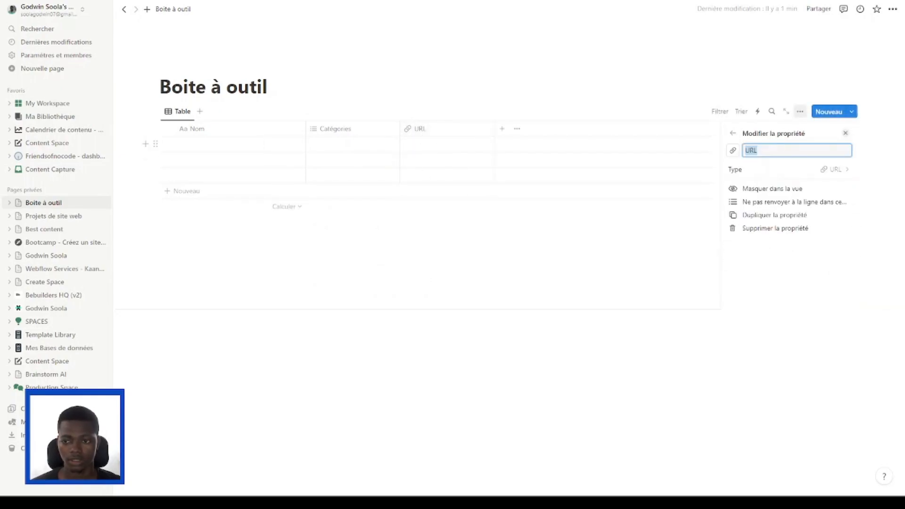
{"action": "type", "text": "Lien du "}
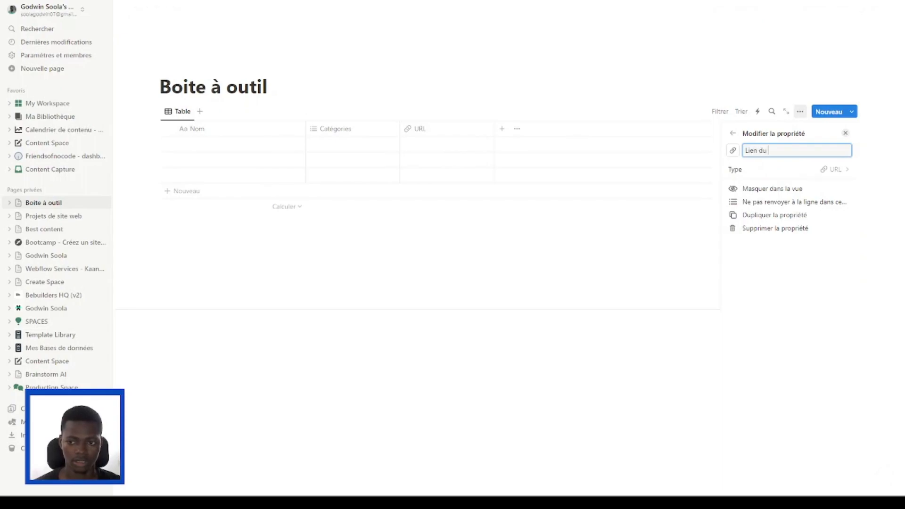
{"action": "type", "text": "site"}
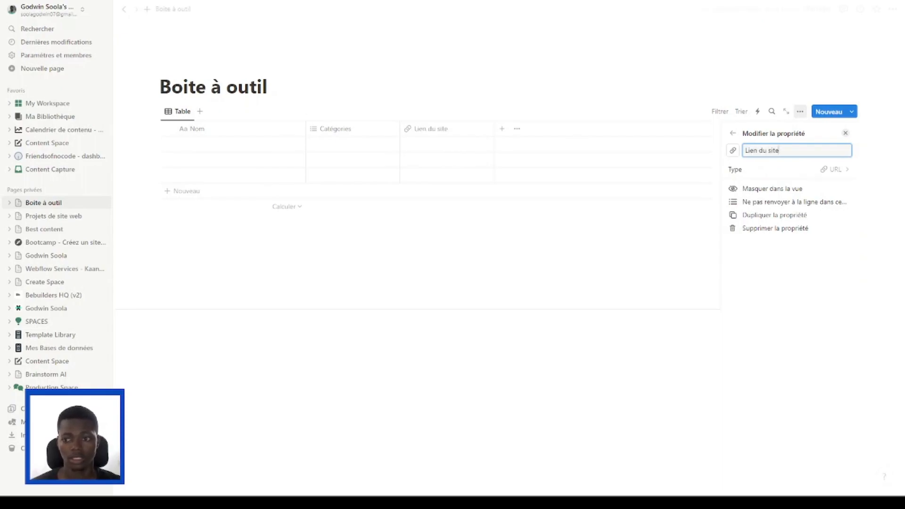
{"action": "left_click", "coordinate": [845, 133]}
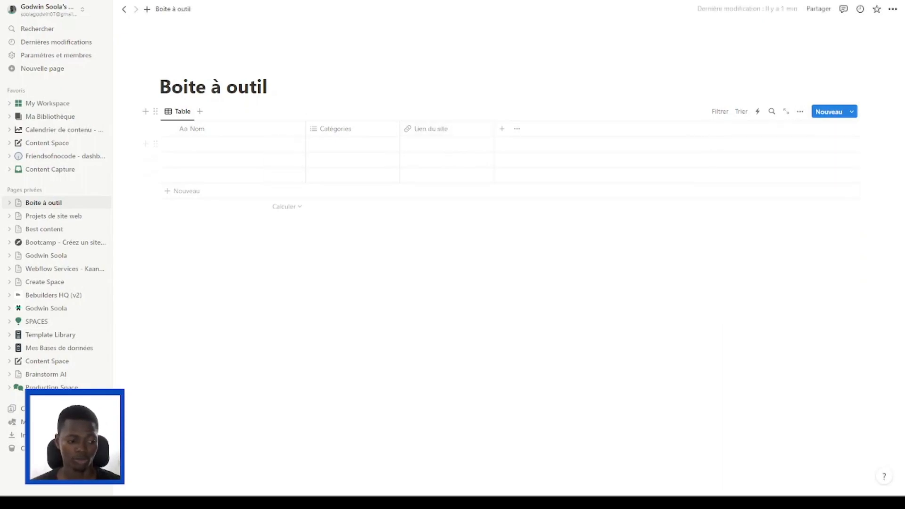
Add a single-selection property named "Cout" to the database.
{"action": "left_click", "coordinate": [502, 128]}
{"action": "scroll", "coordinate": [778, 252], "scroll_direction": "down", "scroll_amount": 2}
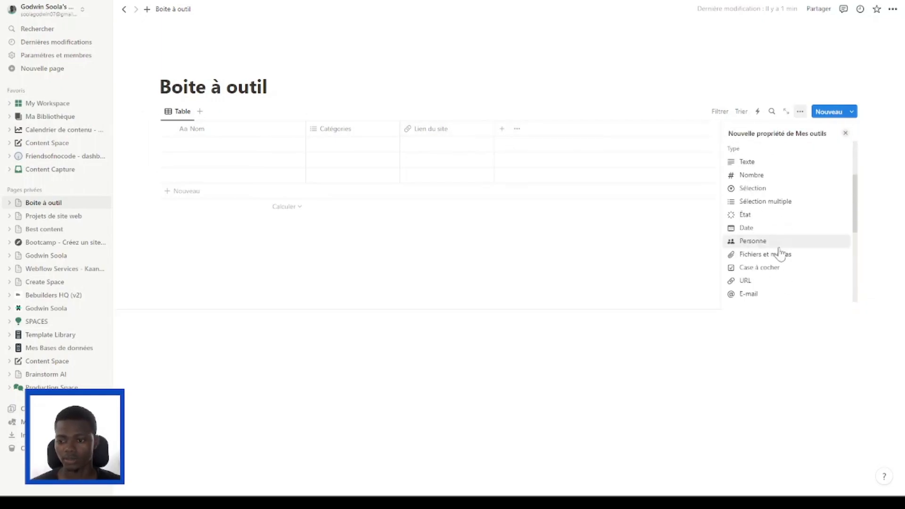
{"action": "left_click", "coordinate": [757, 189]}
{"action": "type", "text": "Cout"}
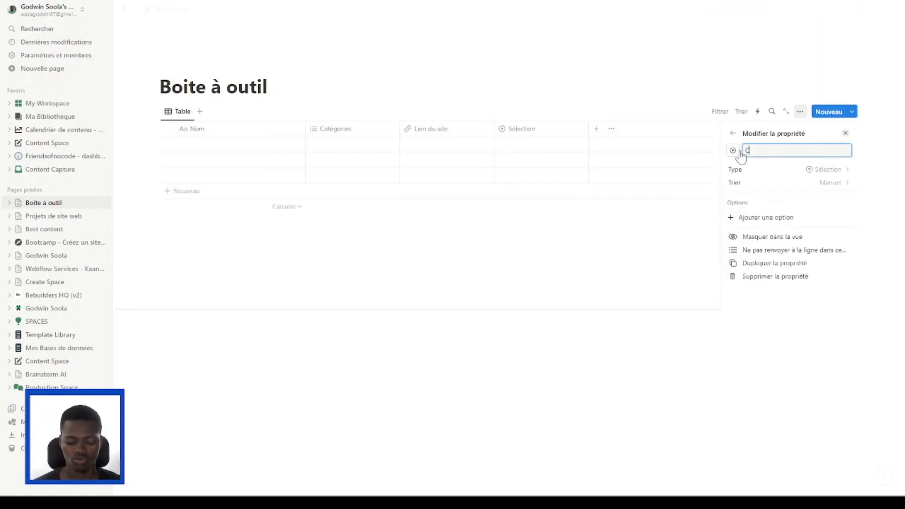
Add the options "Freemium", "Payant" and "Gratuit" to the "Cout" property and close its settings.
{"action": "left_click", "coordinate": [777, 218]}
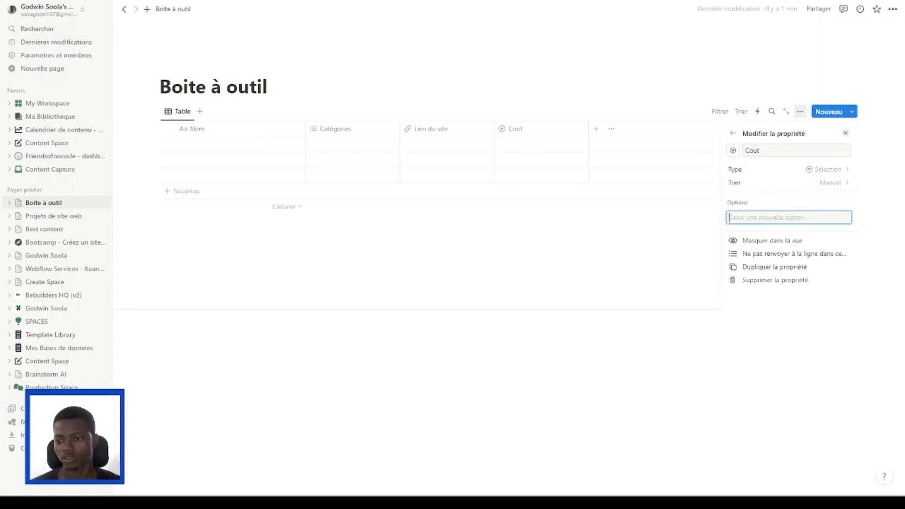
{"action": "type", "text": "Freemium"}
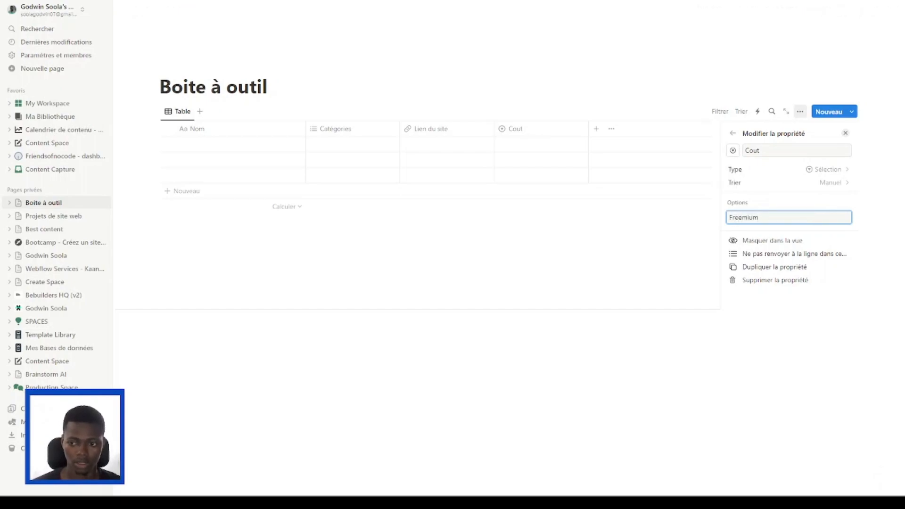
{"action": "key", "text": "Return"}
{"action": "type", "text": "Payant"}
{"action": "key", "text": "Return"}
{"action": "type", "text": "Gratuit"}
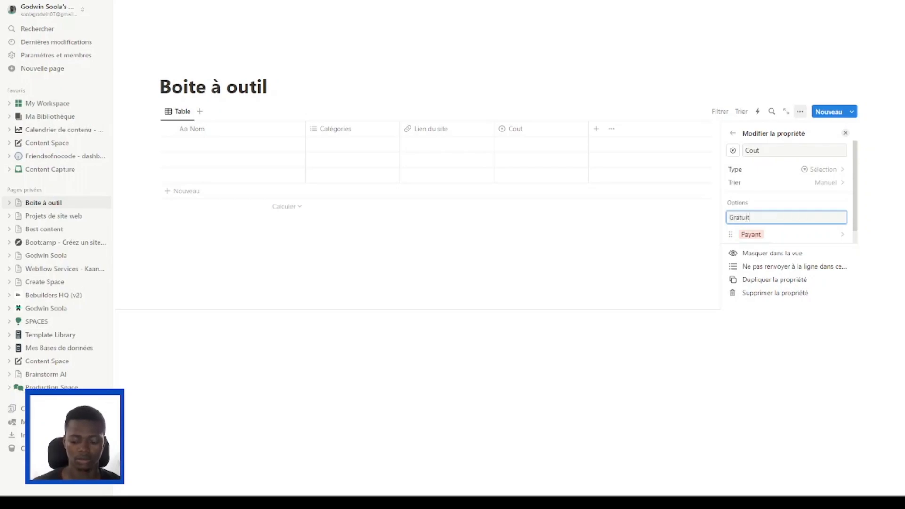
{"action": "key", "text": "Return"}
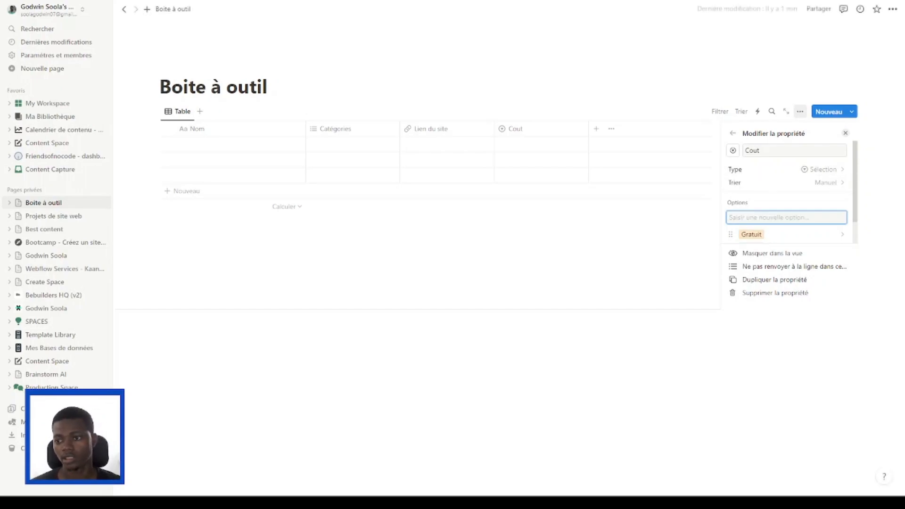
{"action": "left_click", "coordinate": [845, 133]}
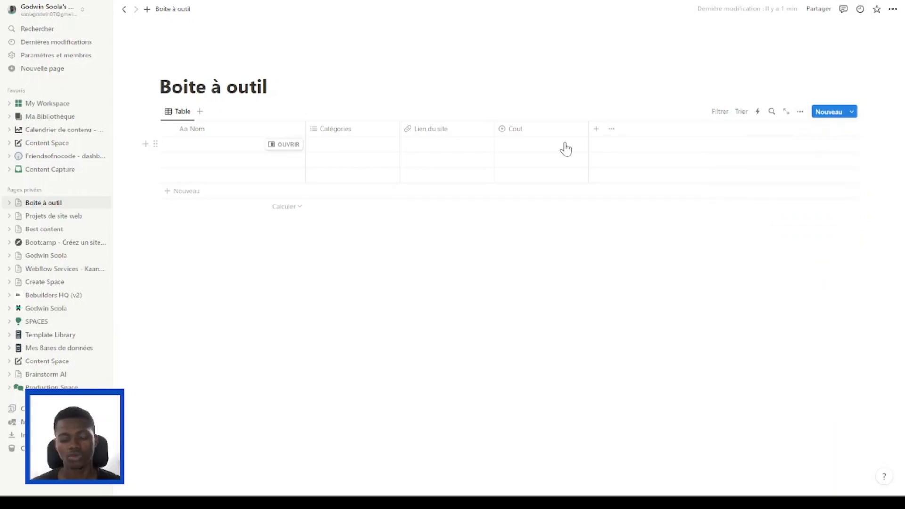
Add a text property named "Notes" to the database.
{"action": "left_click", "coordinate": [596, 129]}
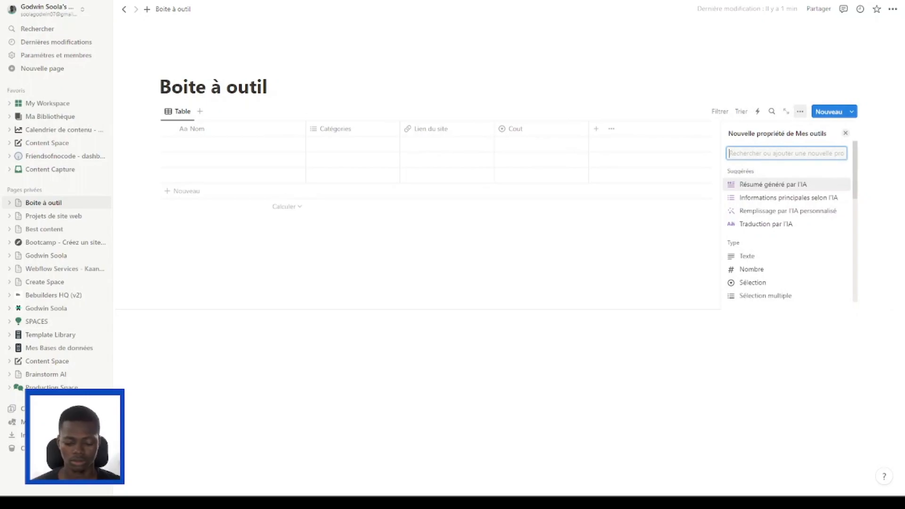
{"action": "type", "text": "Notes"}
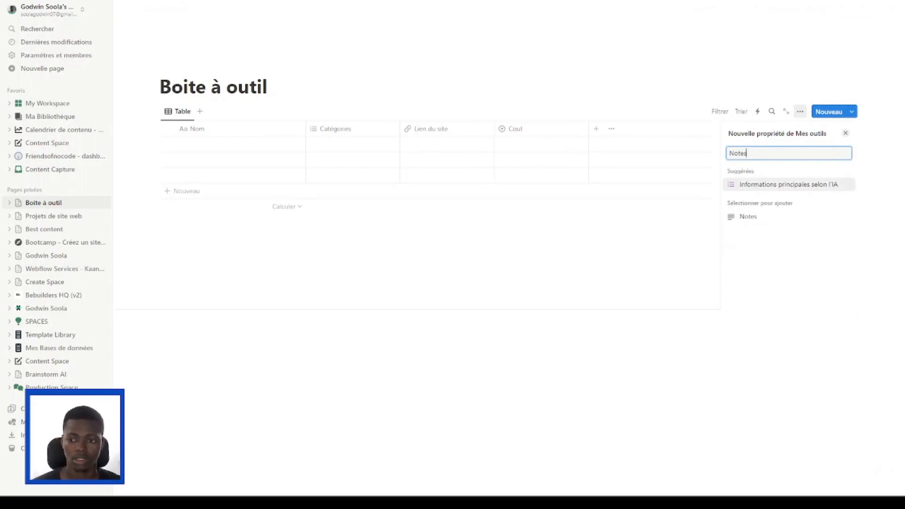
{"action": "left_click", "coordinate": [763, 217]}
{"action": "left_click", "coordinate": [845, 133]}
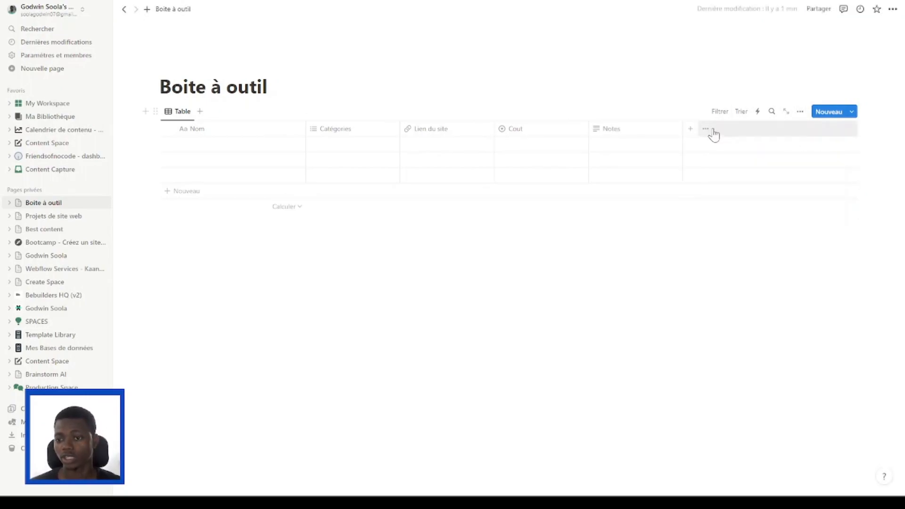
Add a "Date de création" property to the database, keeping its default name.
{"action": "left_click", "coordinate": [690, 130]}
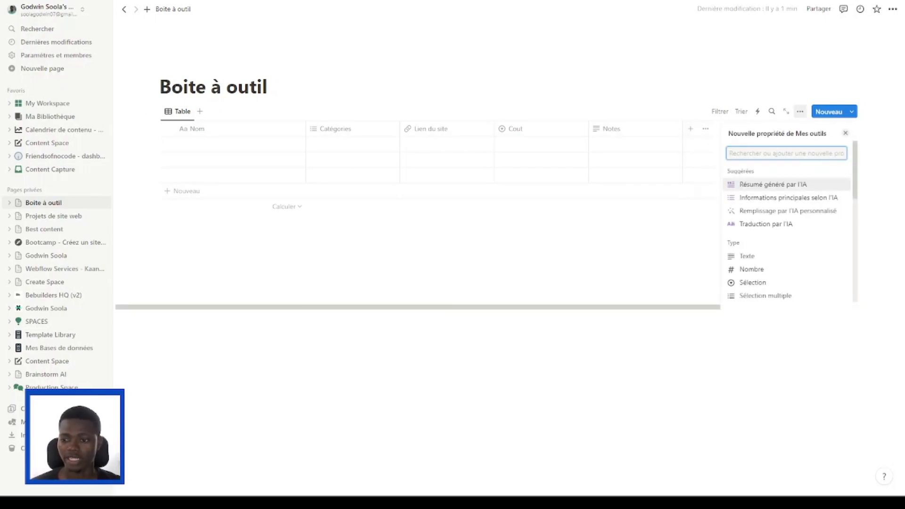
{"action": "scroll", "coordinate": [779, 238], "scroll_direction": "down", "scroll_amount": 5}
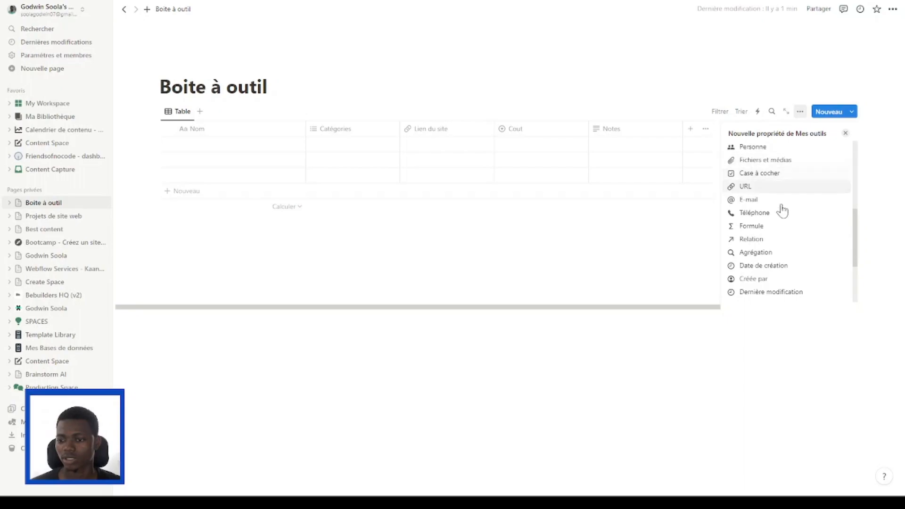
{"action": "left_click", "coordinate": [783, 265]}
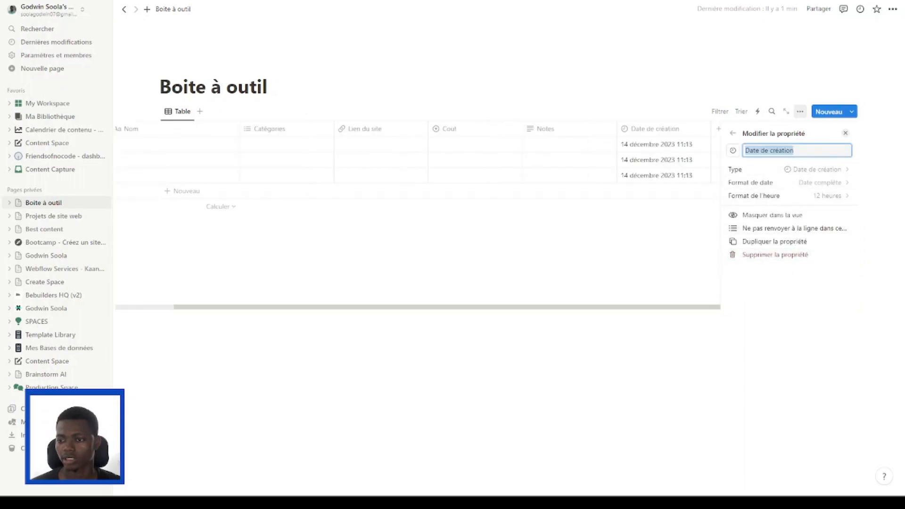
{"action": "left_click", "coordinate": [845, 133]}
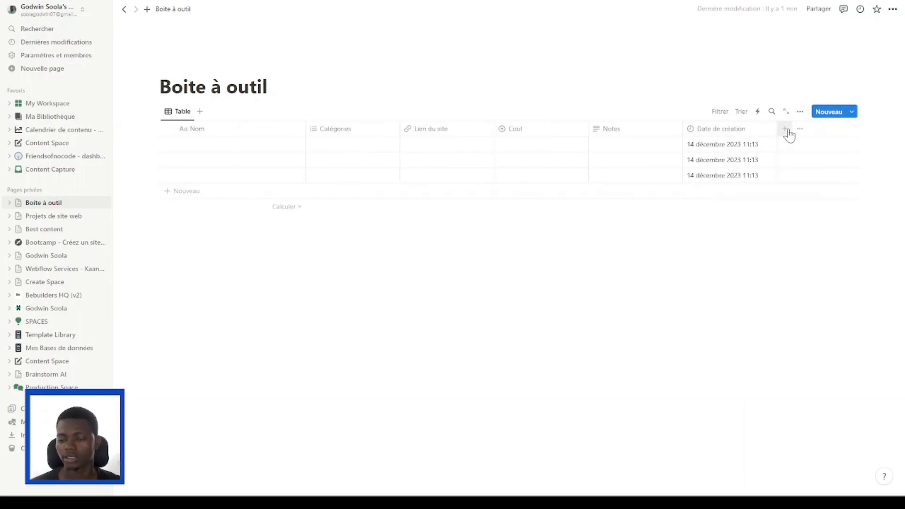
Add a single-selection property named "Tag" to the database.
{"action": "left_click", "coordinate": [786, 130]}
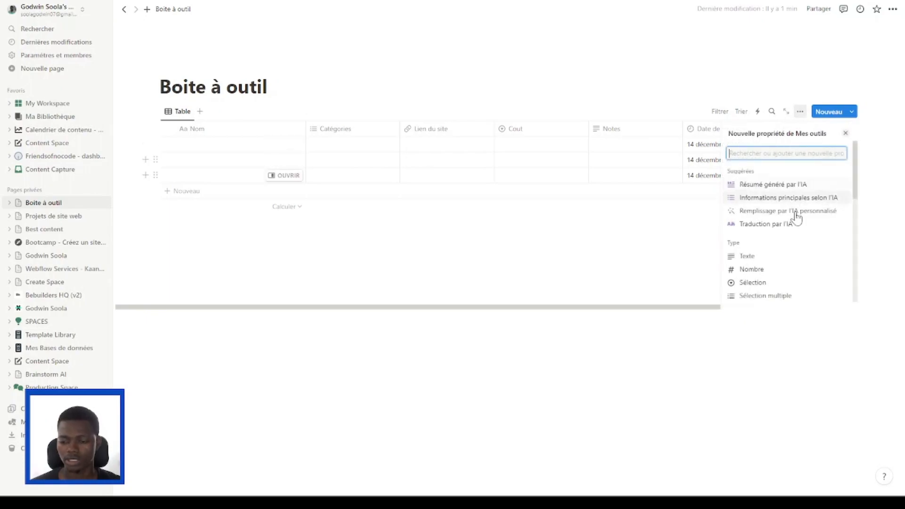
{"action": "scroll", "coordinate": [791, 222], "scroll_direction": "down", "scroll_amount": 2}
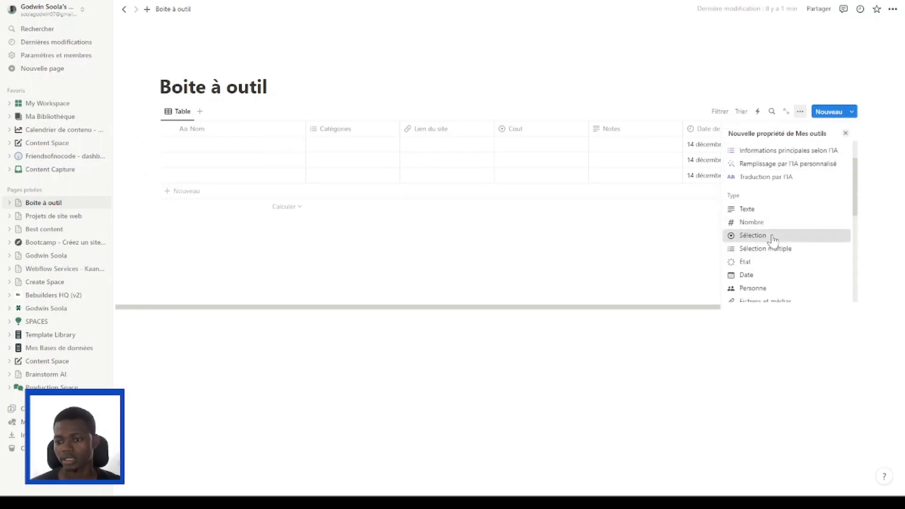
{"action": "left_click", "coordinate": [770, 237]}
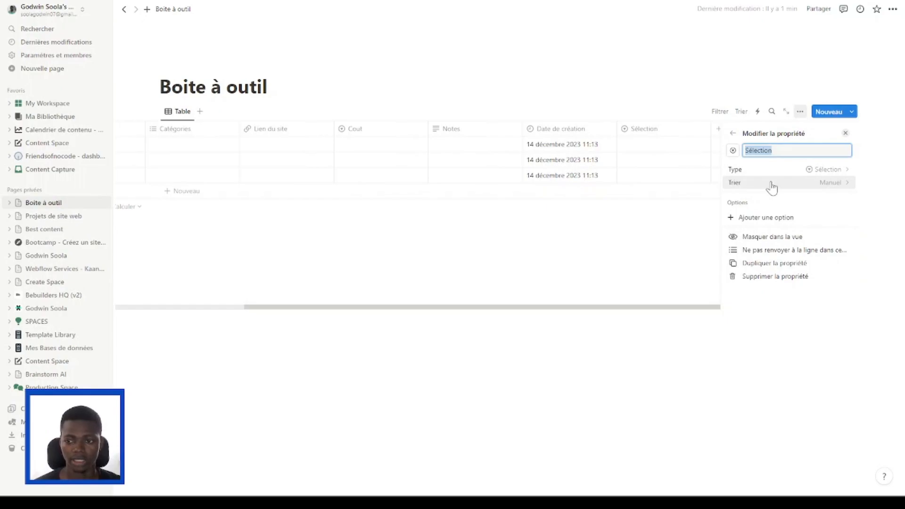
{"action": "type", "text": "Tag"}
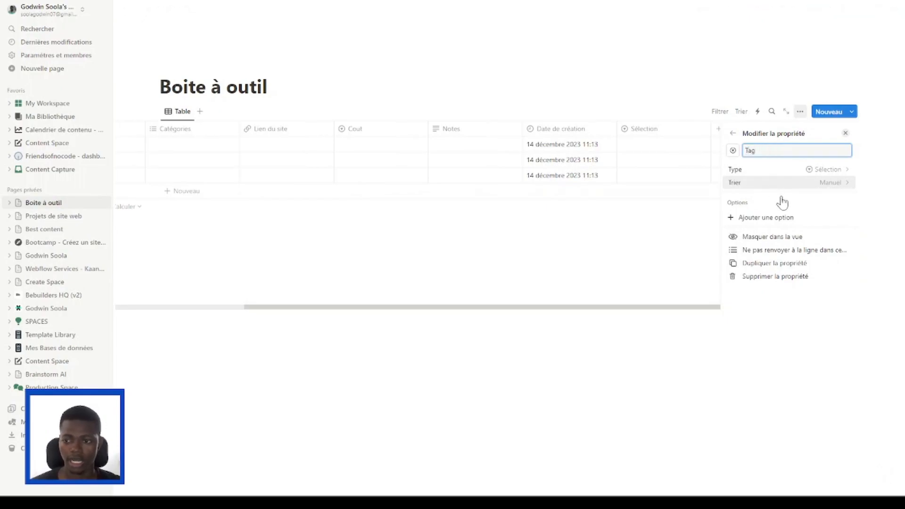
Add the options "à explorer", "Nouveau" and "Fréquemment utilisé" to the "Tag" property and close its settings.
{"action": "left_click", "coordinate": [792, 218]}
{"action": "type", "text": "à explorer"}
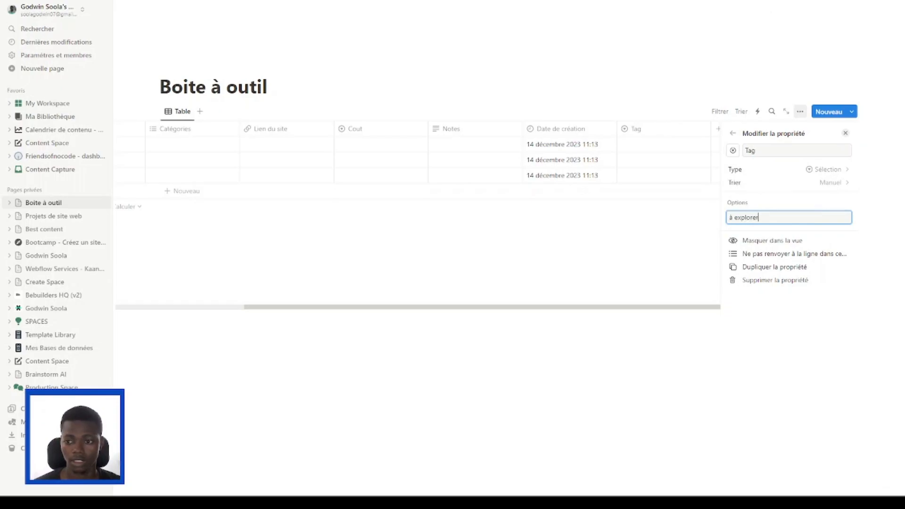
{"action": "key", "text": "Return"}
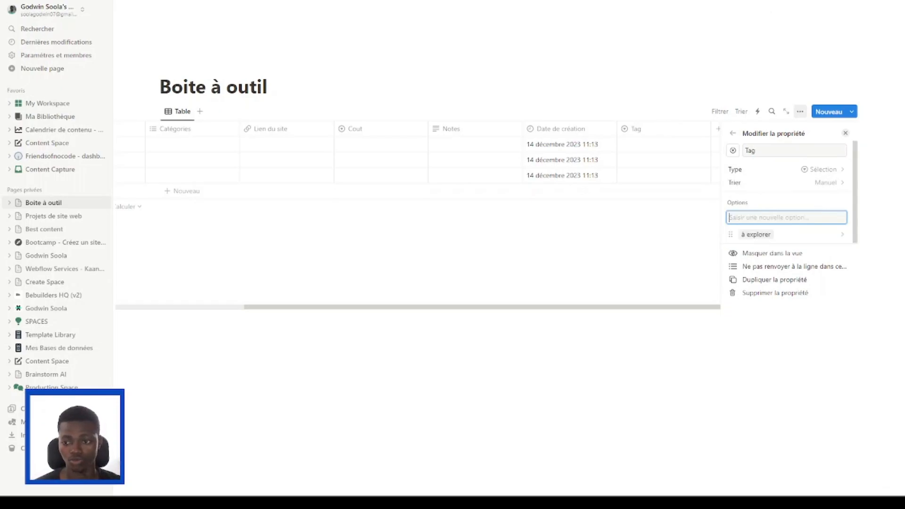
{"action": "type", "text": "Nouveau"}
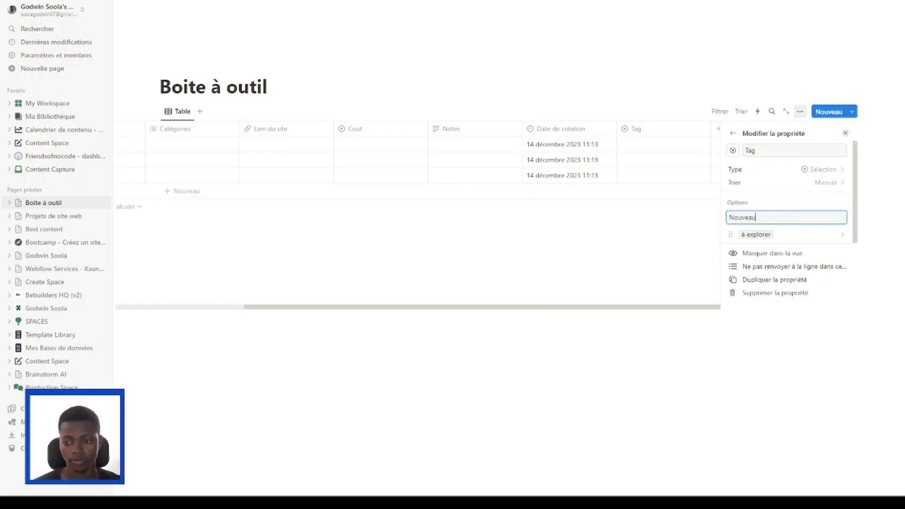
{"action": "key", "text": "Return"}
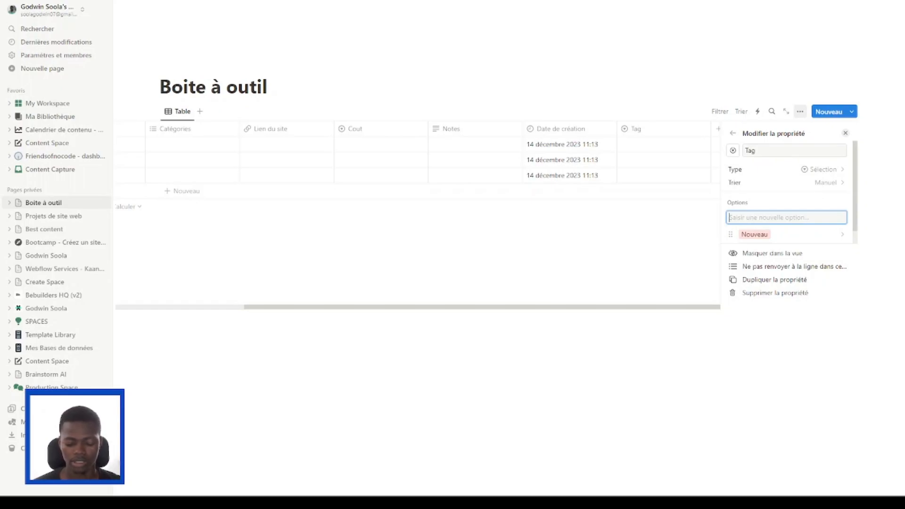
{"action": "type", "text": "f"}
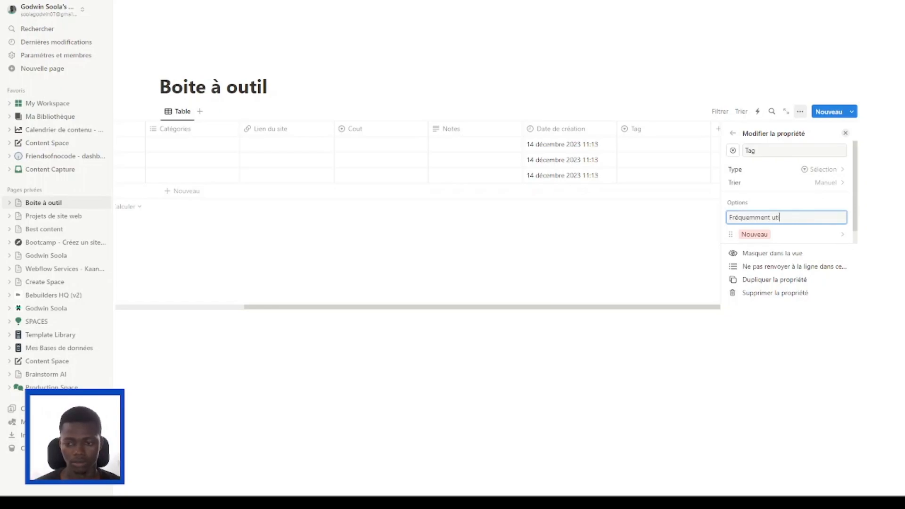
{"action": "key", "text": "Return"}
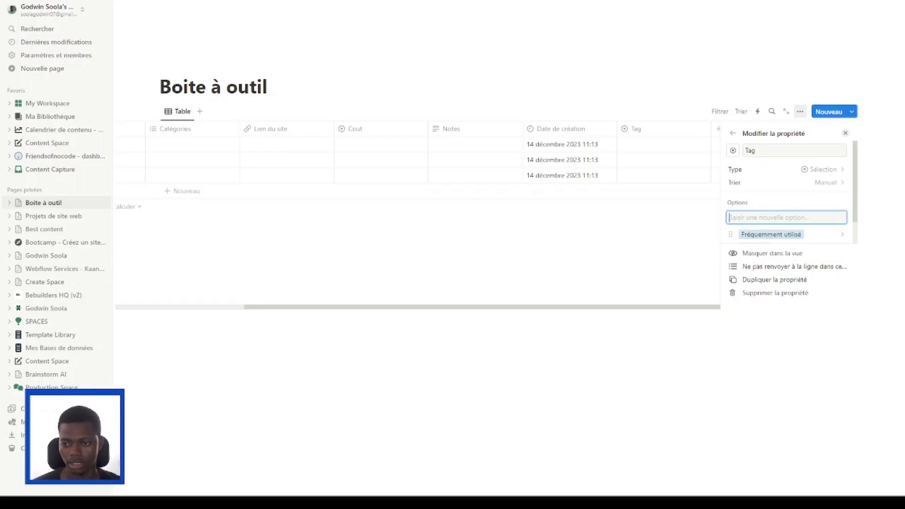
{"action": "left_click", "coordinate": [846, 134]}
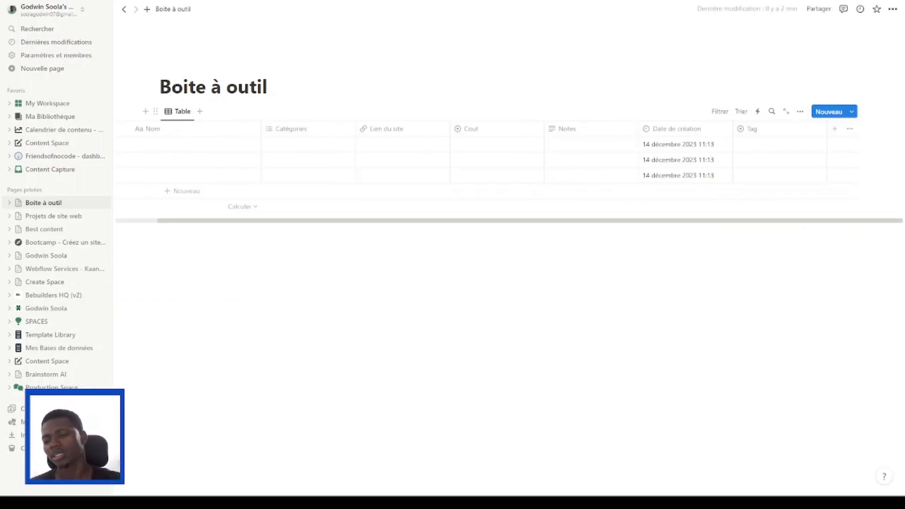
Move the "Tag" column between the "Catégories" and "Lien du site" columns.
{"action": "left_click_drag", "start_coordinate": [751, 129], "coordinate": [396, 131]}
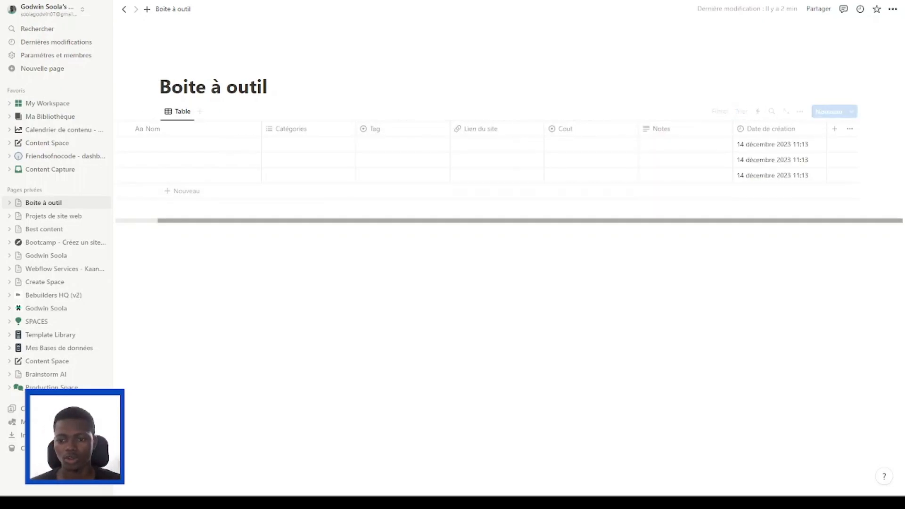
{"action": "scroll", "coordinate": [667, 208], "scroll_direction": "left", "scroll_amount": 2}
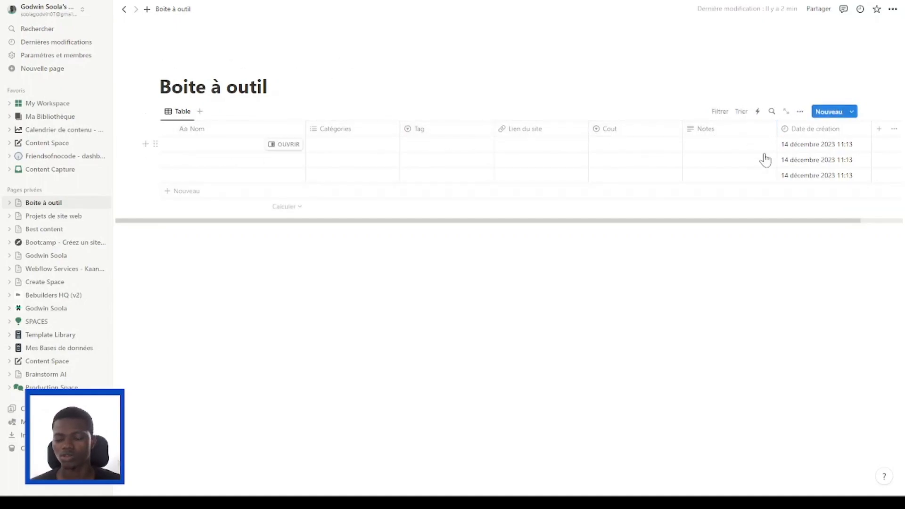
{"action": "scroll", "coordinate": [506, 174], "scroll_direction": "right", "scroll_amount": 2}
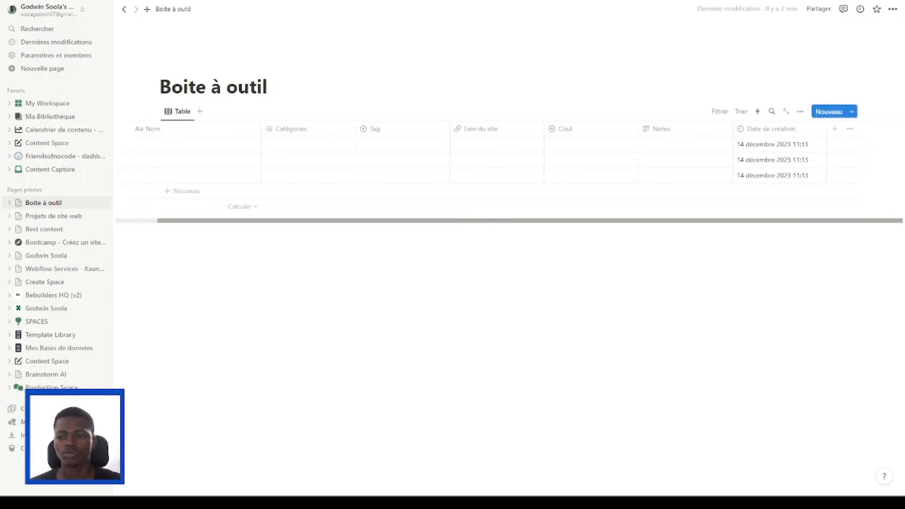
{"action": "scroll", "coordinate": [494, 208], "scroll_direction": "left", "scroll_amount": 1}
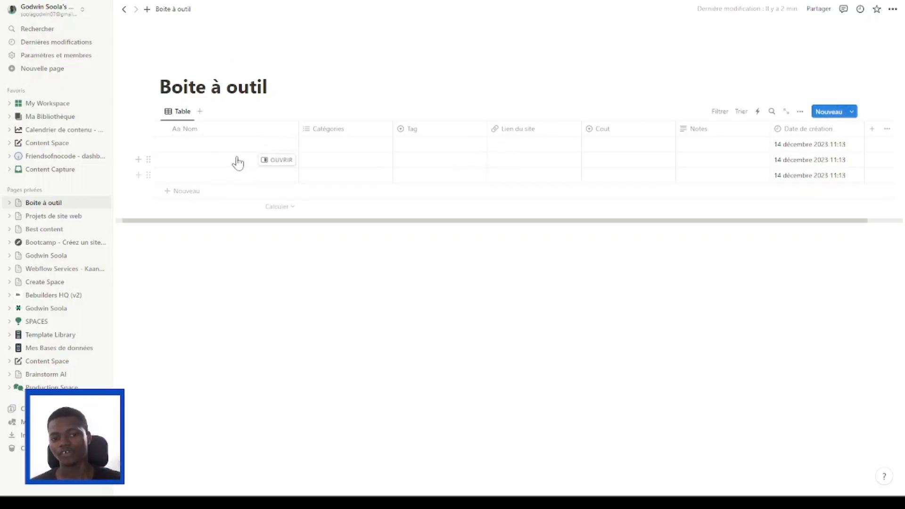
Review the first row's empty name cell and the options offered in its "Catégories" and "Tag" cells.
{"action": "left_click", "coordinate": [207, 149]}
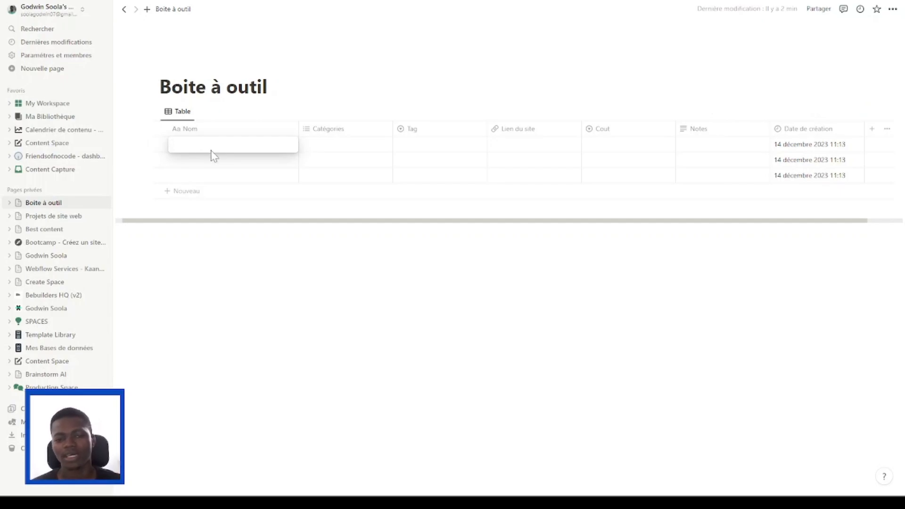
{"action": "left_click", "coordinate": [327, 149]}
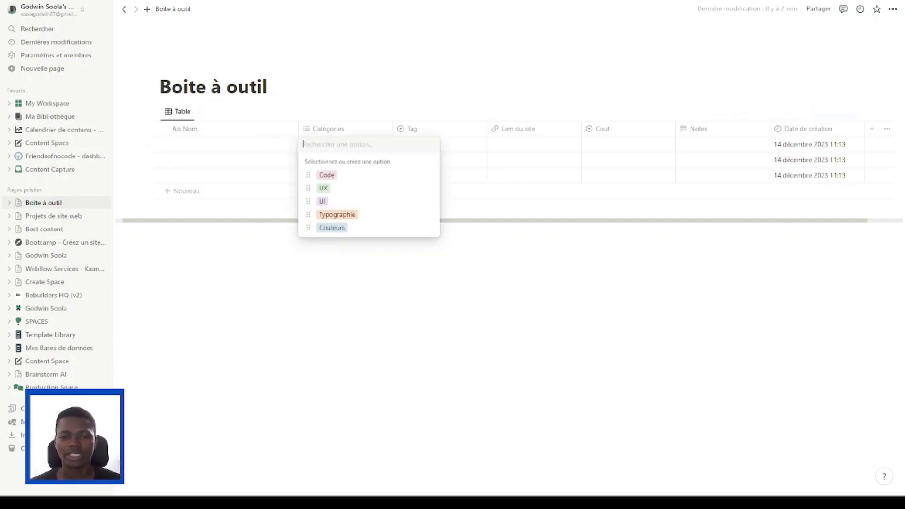
{"action": "left_click", "coordinate": [465, 149]}
{"action": "left_click", "coordinate": [466, 149]}
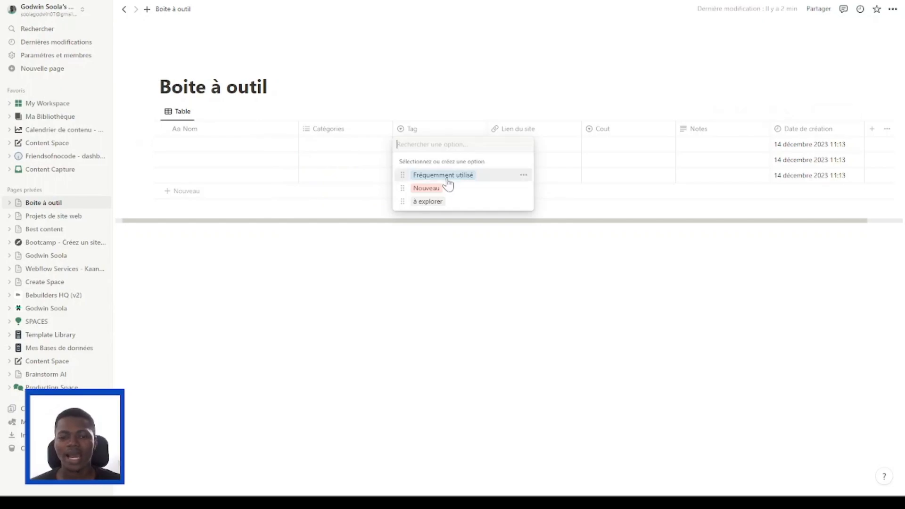
{"action": "left_click", "coordinate": [561, 153]}
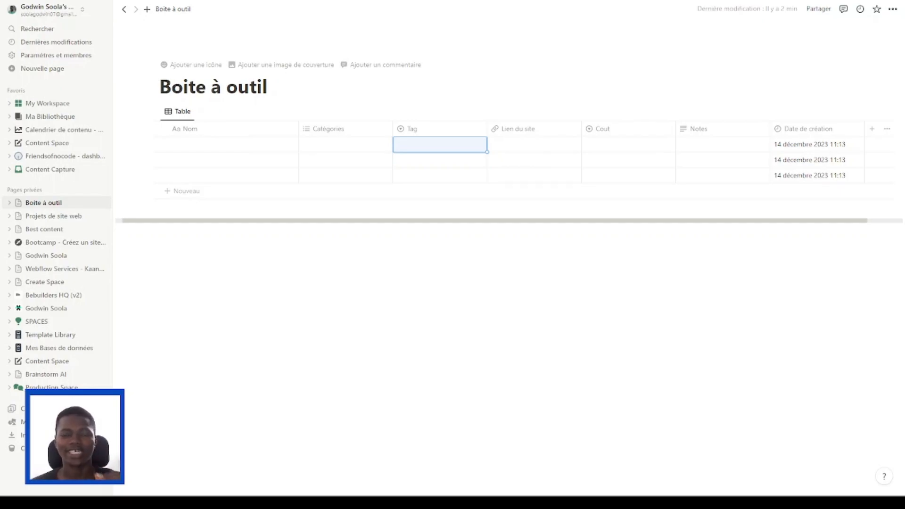
Switch to the browser showing the Wix home page and open the Save to Notion extension.
{"action": "key", "text": "alt+Tab"}
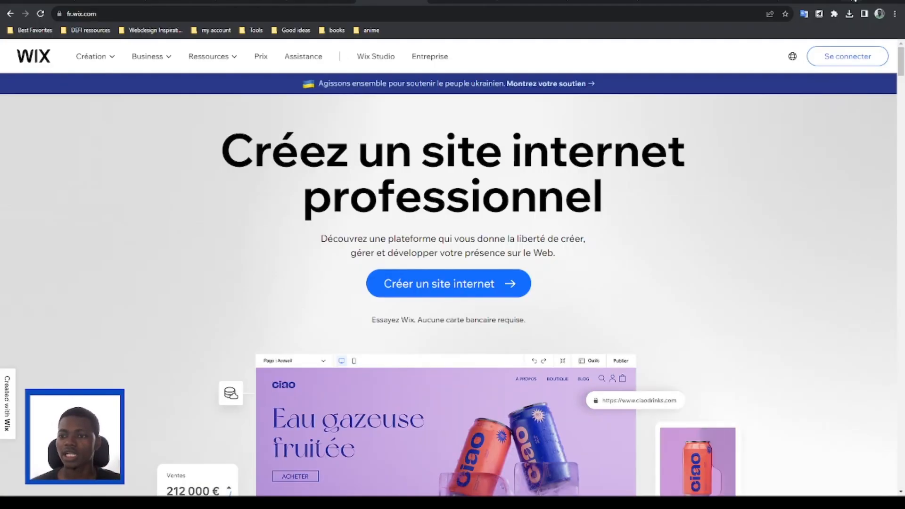
{"action": "left_click", "coordinate": [819, 13]}
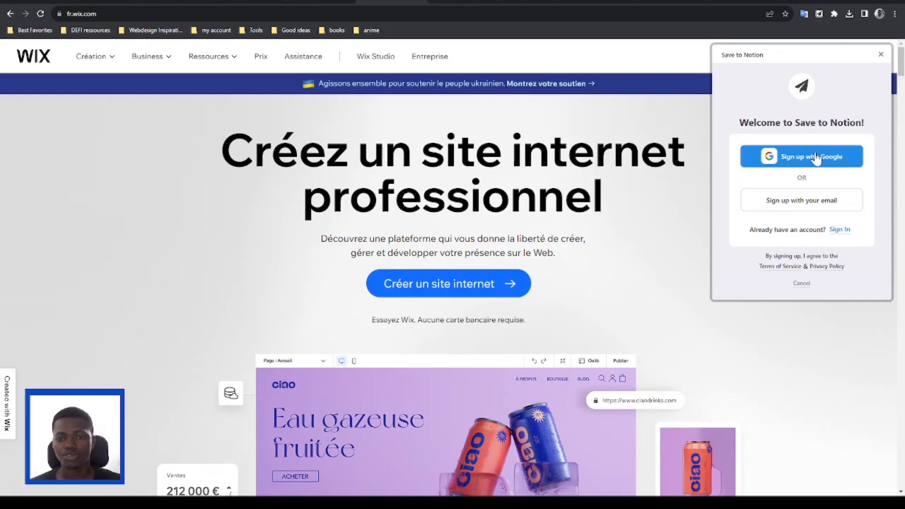
Search the web for "save to notion extension" in a new tab and view the Save to Notion page in the Chrome Web Store.
{"action": "left_click", "coordinate": [788, 4]}
{"action": "type", "text": "save to notion extension"}
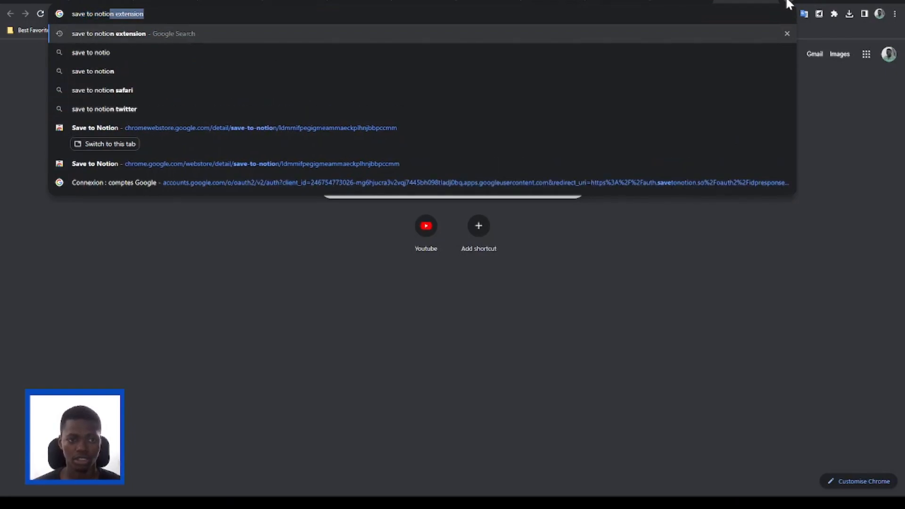
{"action": "key", "text": "Return"}
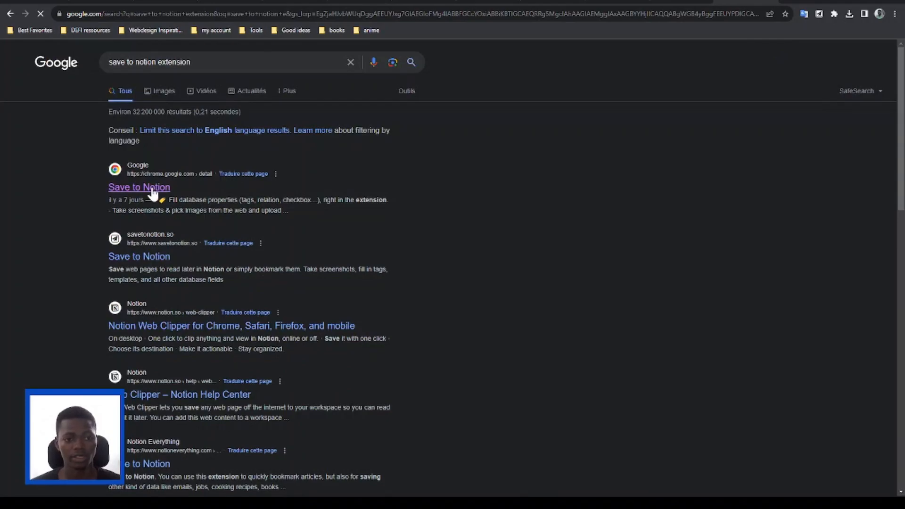
{"action": "left_click", "coordinate": [153, 189]}
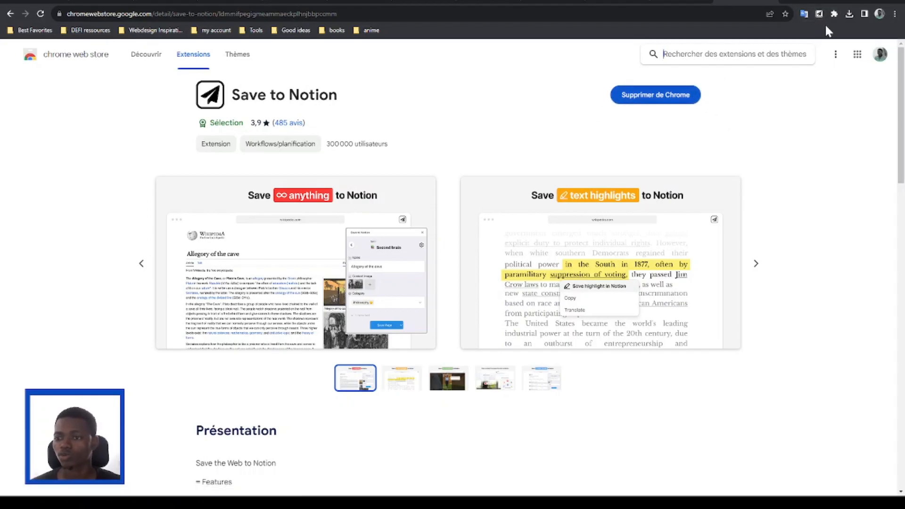
Return to the Wix home page and sign in to Save to Notion with the existing Google account.
{"action": "left_click", "coordinate": [773, 2]}
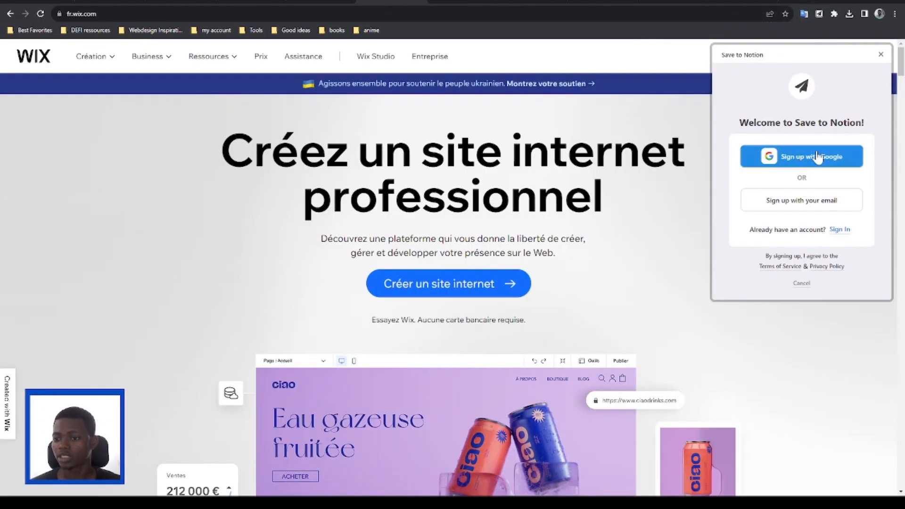
{"action": "left_click", "coordinate": [840, 230]}
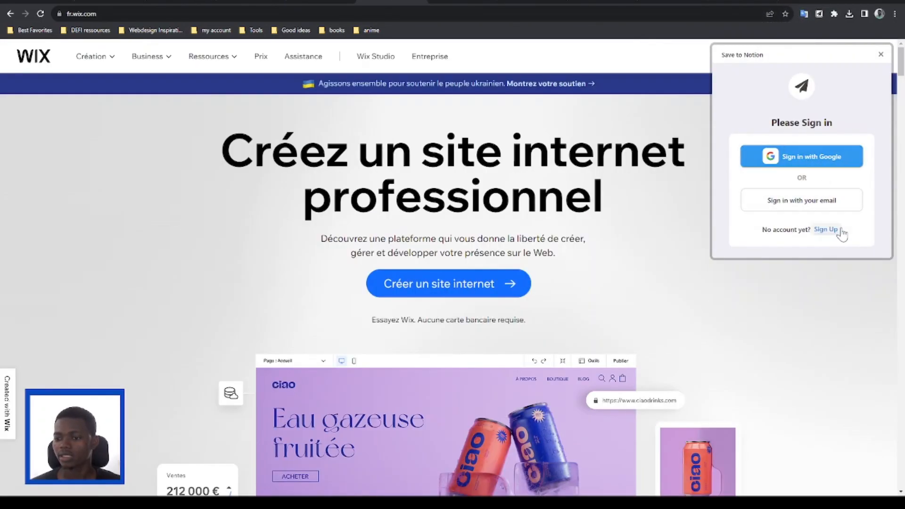
{"action": "left_click", "coordinate": [815, 161]}
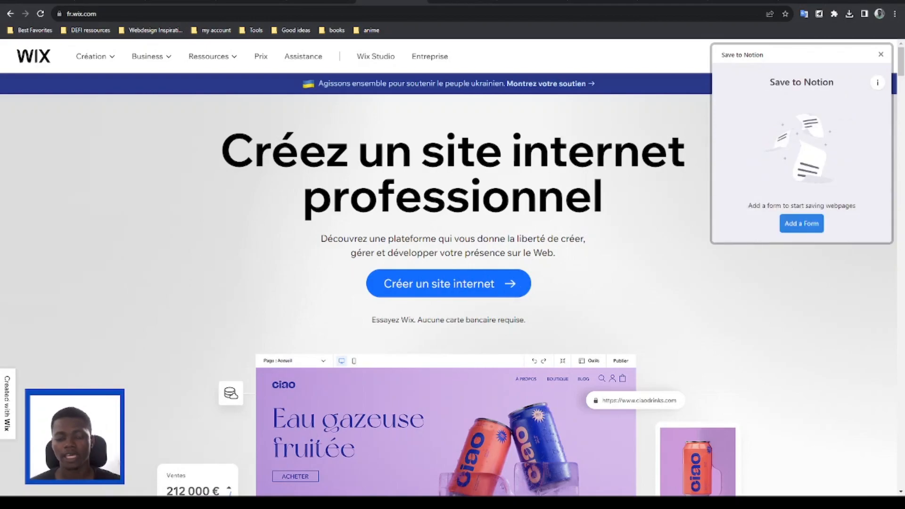
Create a new Save to Notion form that saves to the "Mes outils" database.
{"action": "left_click", "coordinate": [806, 226]}
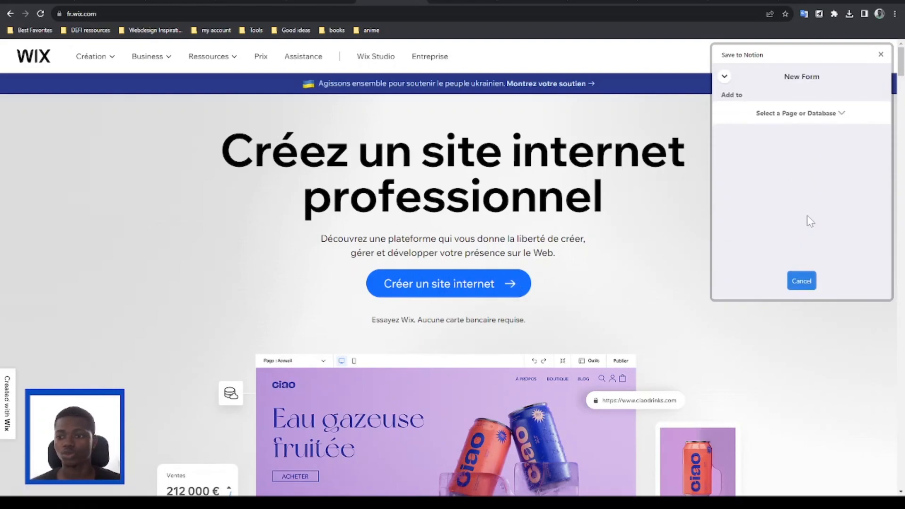
{"action": "left_click", "coordinate": [805, 115]}
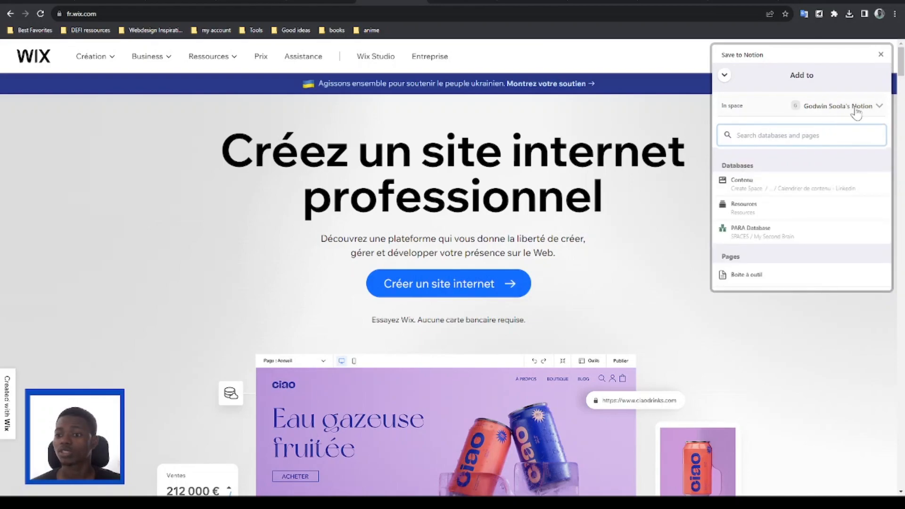
{"action": "type", "text": "Mes outils"}
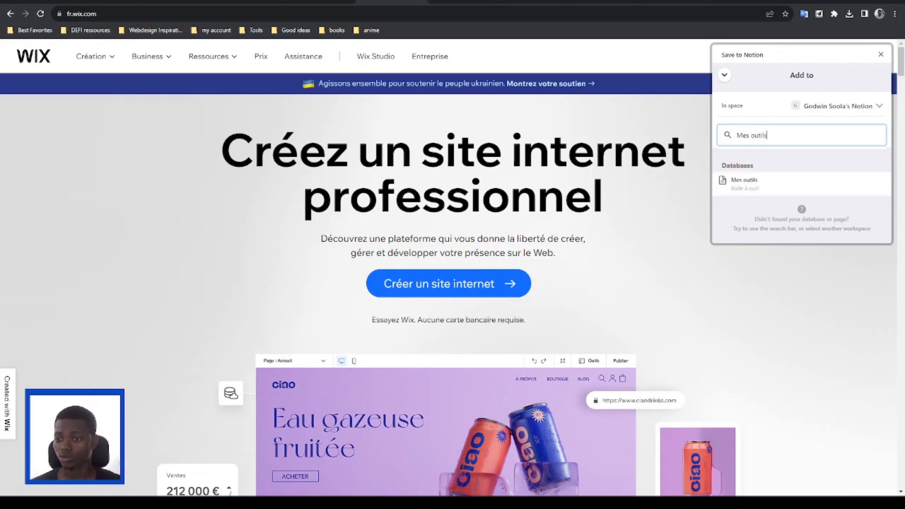
{"action": "left_click", "coordinate": [759, 184]}
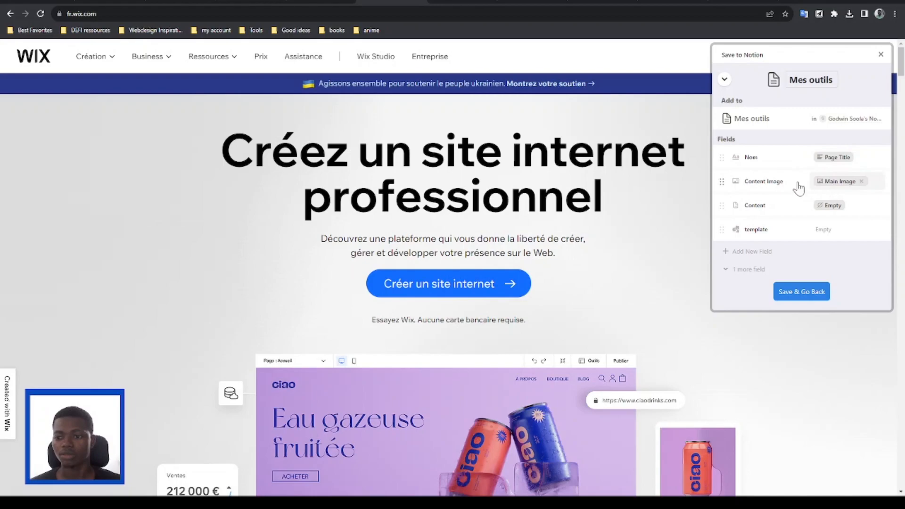
Switch to Notion and add a new property named "Vignette" to the "Mes outils" database.
{"action": "mouse_move", "coordinate": [546, 488]}
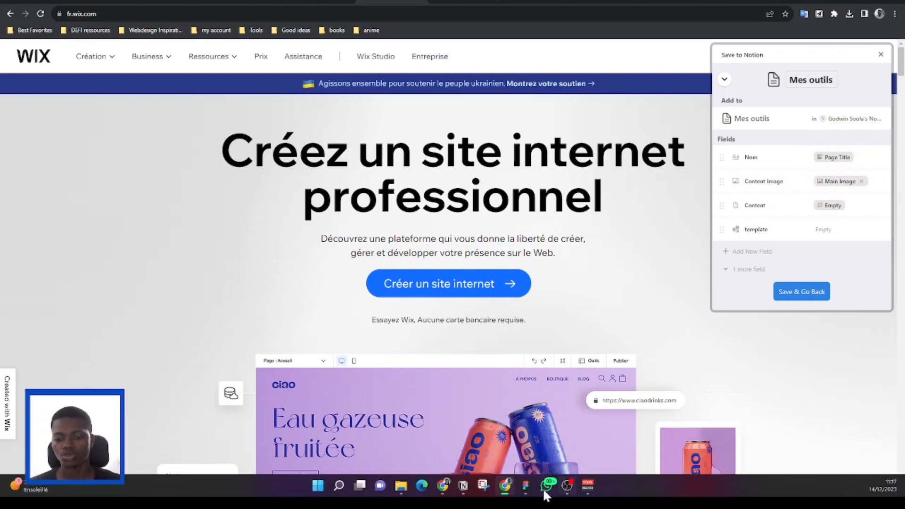
{"action": "left_click", "coordinate": [465, 486]}
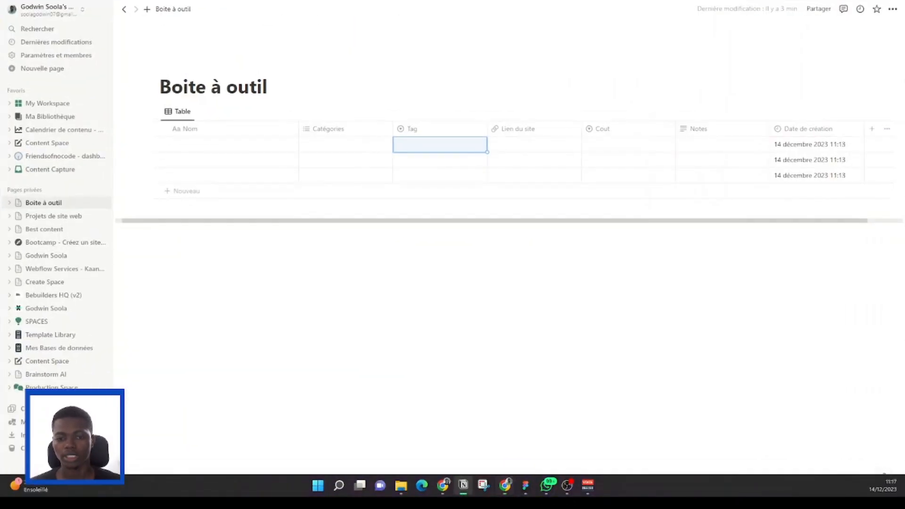
{"action": "left_click", "coordinate": [464, 133]}
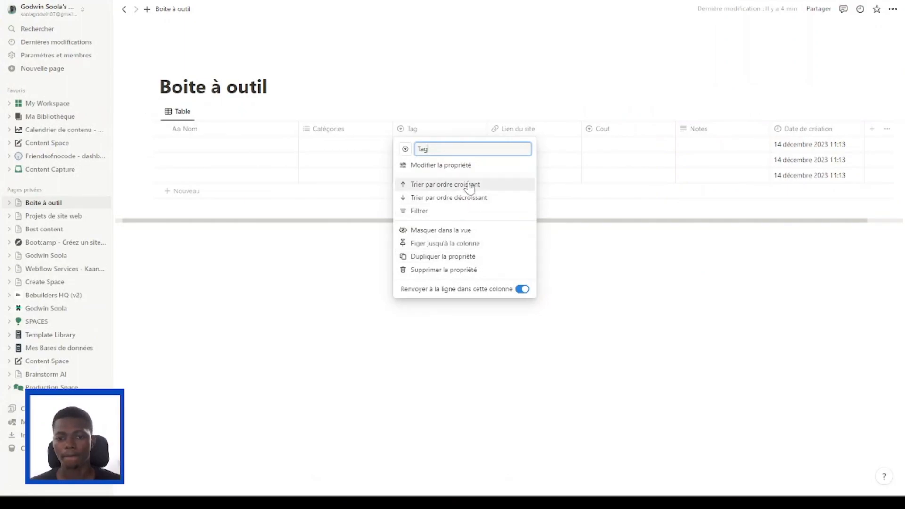
{"action": "left_click", "coordinate": [646, 313]}
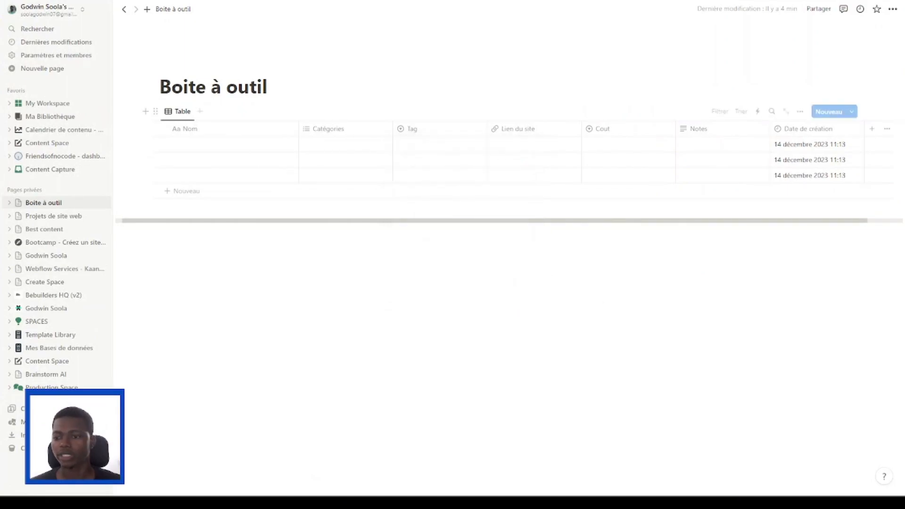
{"action": "left_click", "coordinate": [872, 130]}
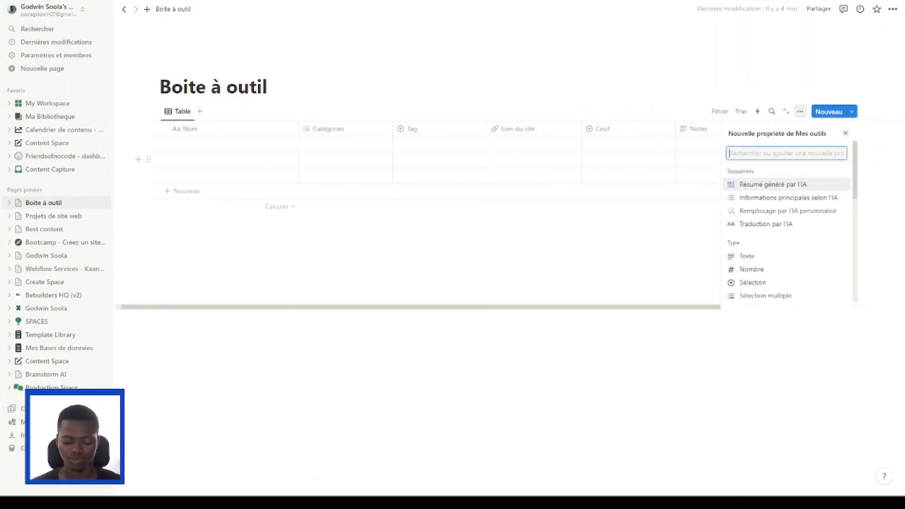
{"action": "type", "text": "Vignette"}
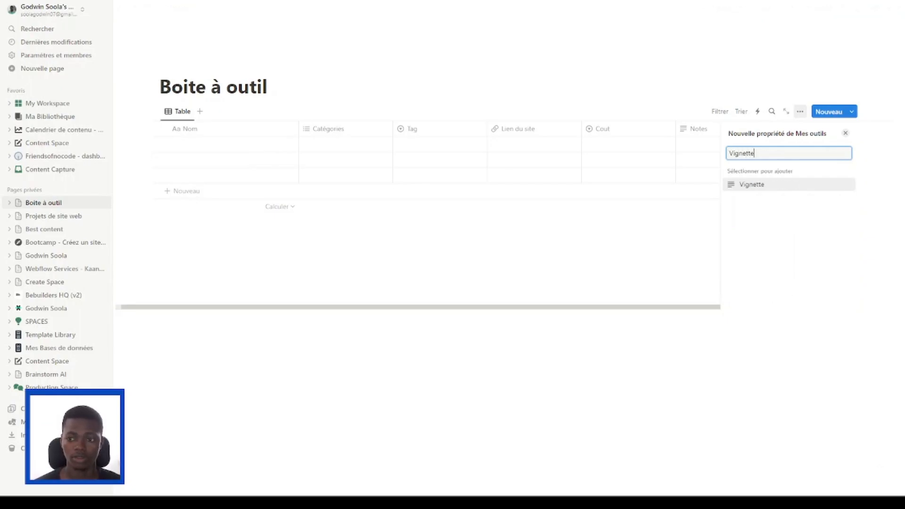
{"action": "left_click", "coordinate": [784, 185]}
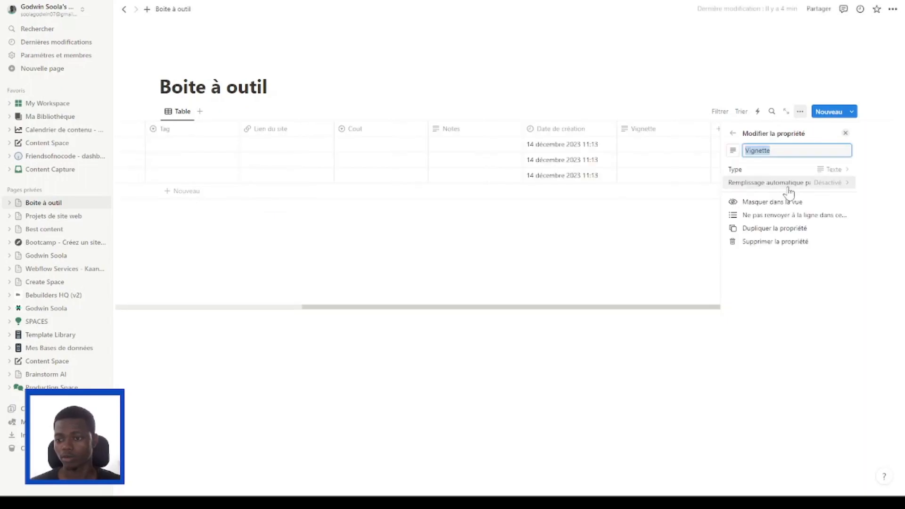
Set the "Vignette" property's type to "Fichiers et médias" and close its settings.
{"action": "left_click", "coordinate": [834, 171]}
{"action": "scroll", "coordinate": [788, 264], "scroll_direction": "down", "scroll_amount": 5}
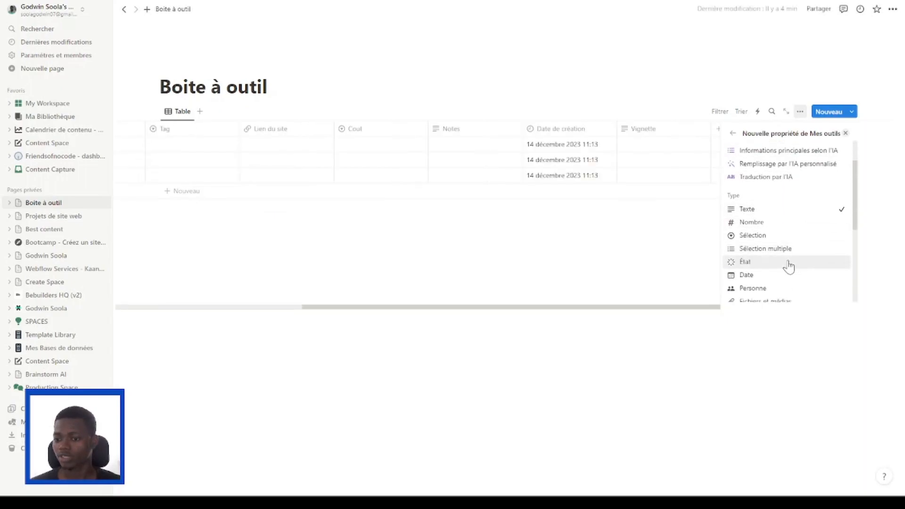
{"action": "scroll", "coordinate": [776, 224], "scroll_direction": "up", "scroll_amount": 2}
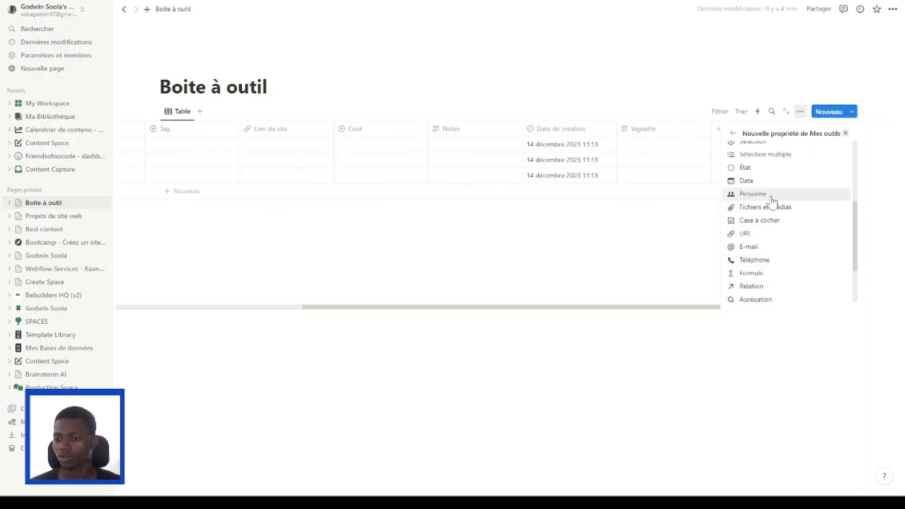
{"action": "left_click", "coordinate": [788, 209]}
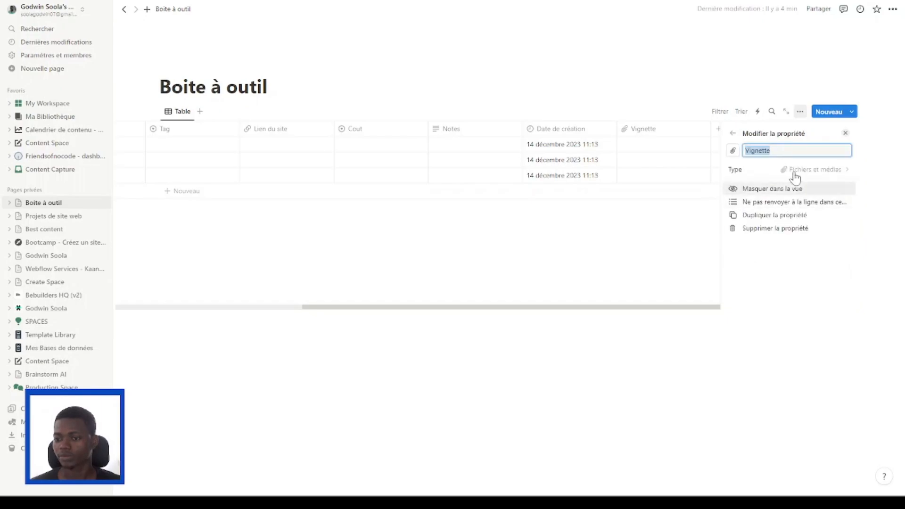
{"action": "left_click", "coordinate": [844, 134]}
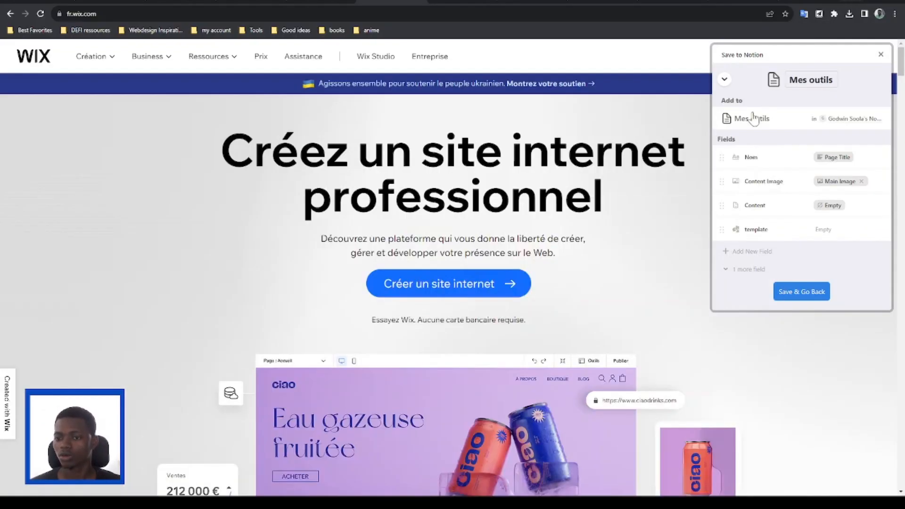
In the Save to Notion form, replace the "Content Image" field with "Vignette" and place it directly below "Nom".
{"action": "left_click", "coordinate": [722, 182]}
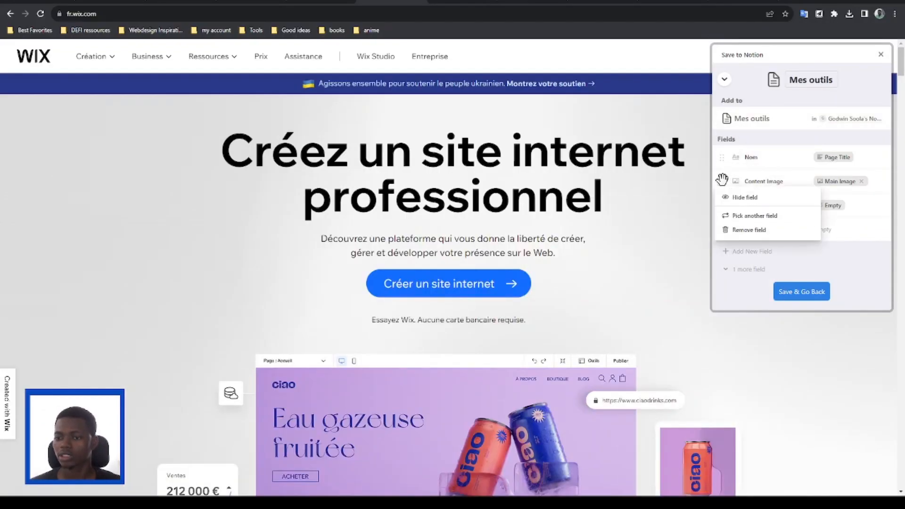
{"action": "left_click", "coordinate": [754, 229]}
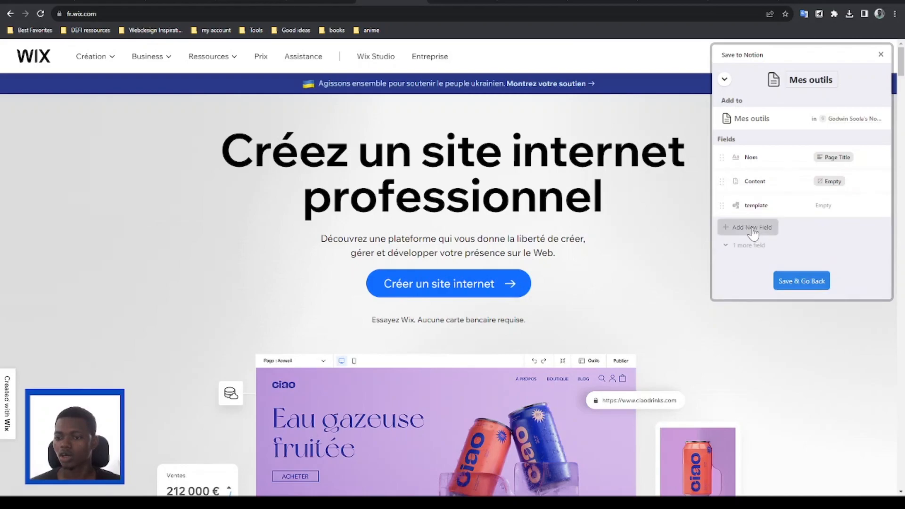
{"action": "left_click", "coordinate": [756, 229]}
{"action": "scroll", "coordinate": [773, 165], "scroll_direction": "down", "scroll_amount": 3}
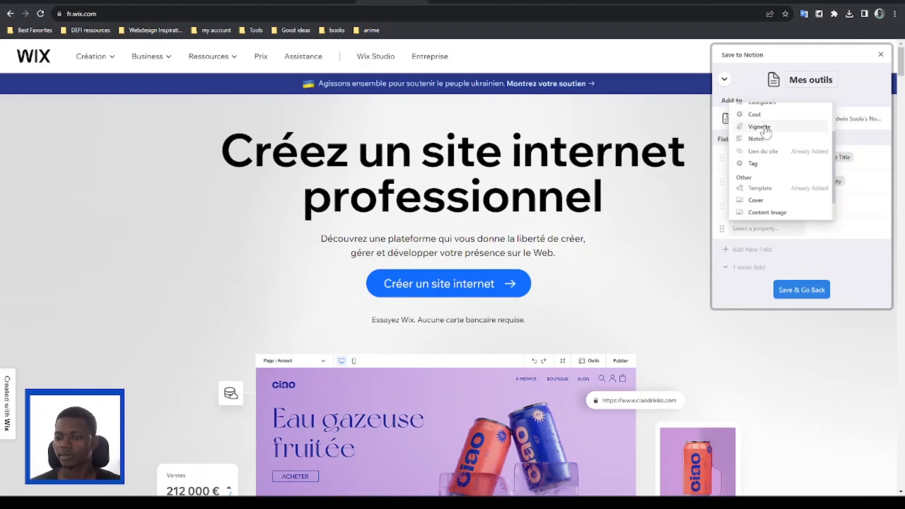
{"action": "left_click", "coordinate": [765, 131]}
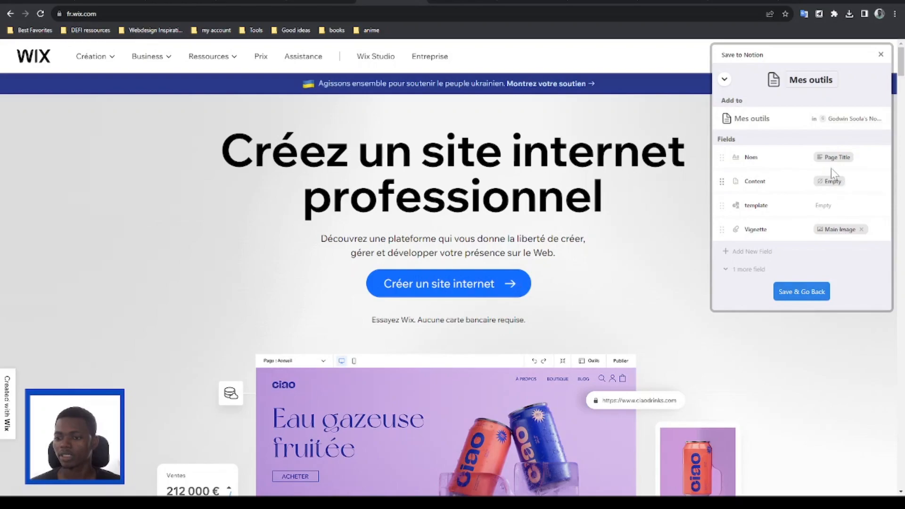
{"action": "left_click_drag", "start_coordinate": [722, 229], "coordinate": [720, 179]}
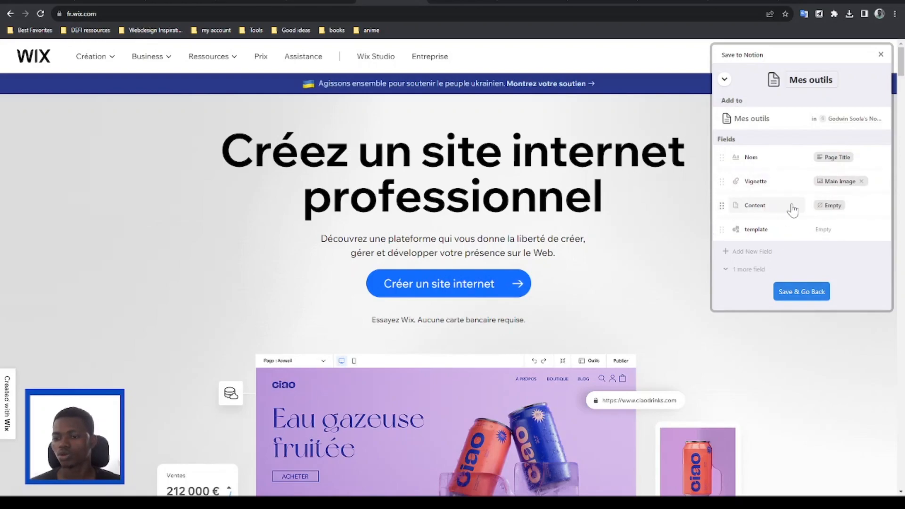
Remove the "Content" and "template" fields from the form.
{"action": "left_click", "coordinate": [721, 204]}
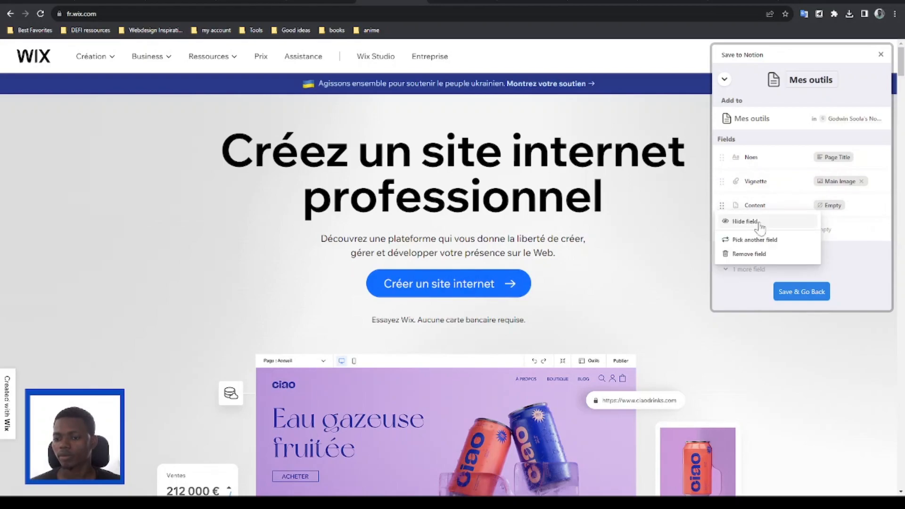
{"action": "left_click", "coordinate": [751, 254]}
{"action": "left_click", "coordinate": [721, 206]}
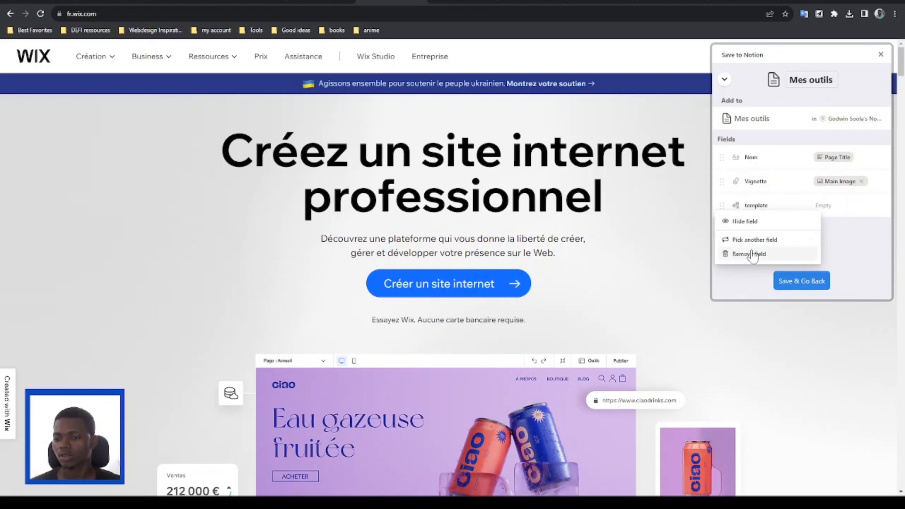
{"action": "left_click", "coordinate": [753, 254]}
Add the "Catégories", "Cout" and "Tag" properties as fields of the form.
{"action": "left_click", "coordinate": [750, 203]}
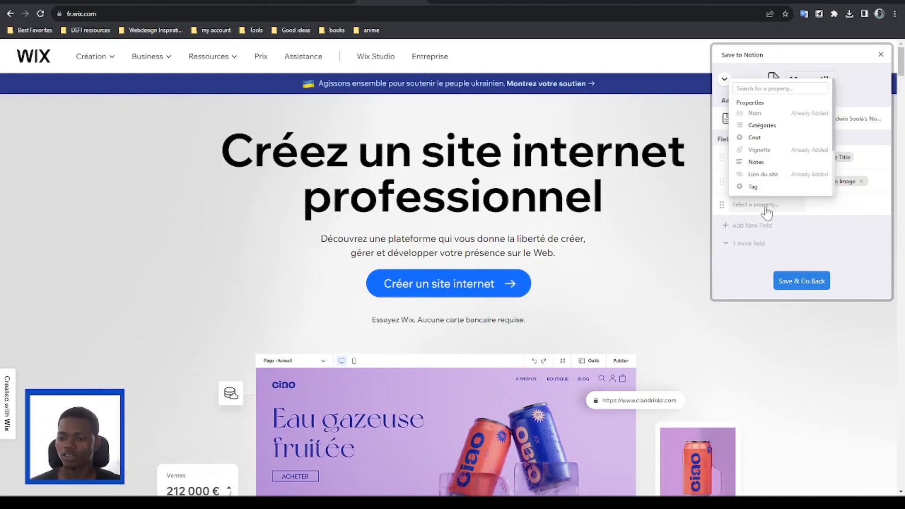
{"action": "left_click", "coordinate": [784, 131]}
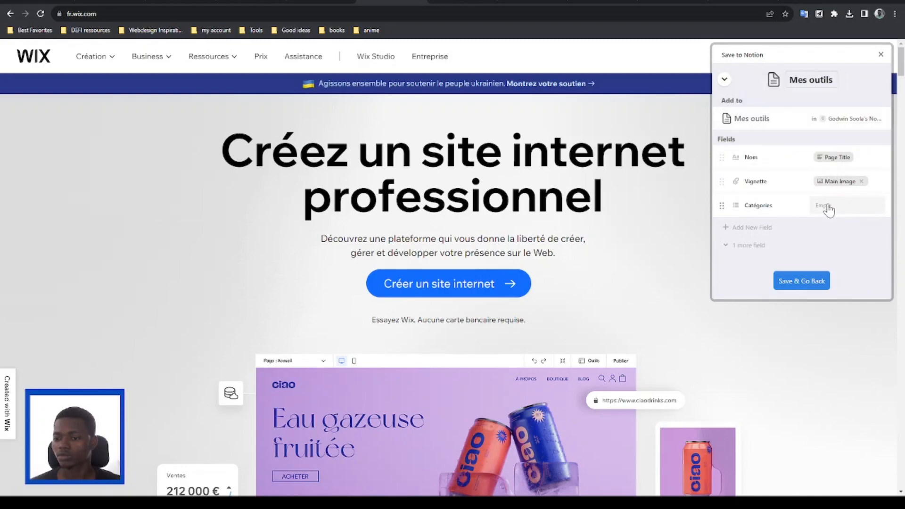
{"action": "left_click", "coordinate": [752, 228]}
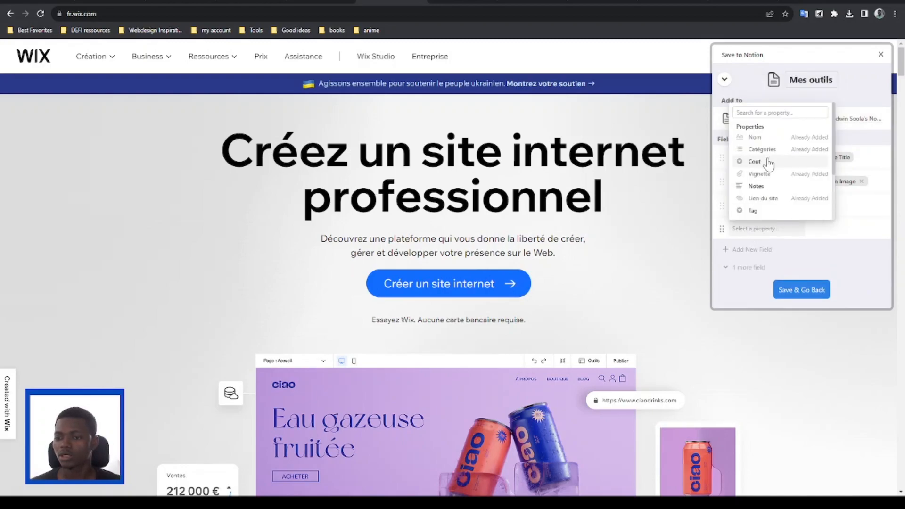
{"action": "left_click", "coordinate": [769, 163]}
{"action": "left_click", "coordinate": [754, 249]}
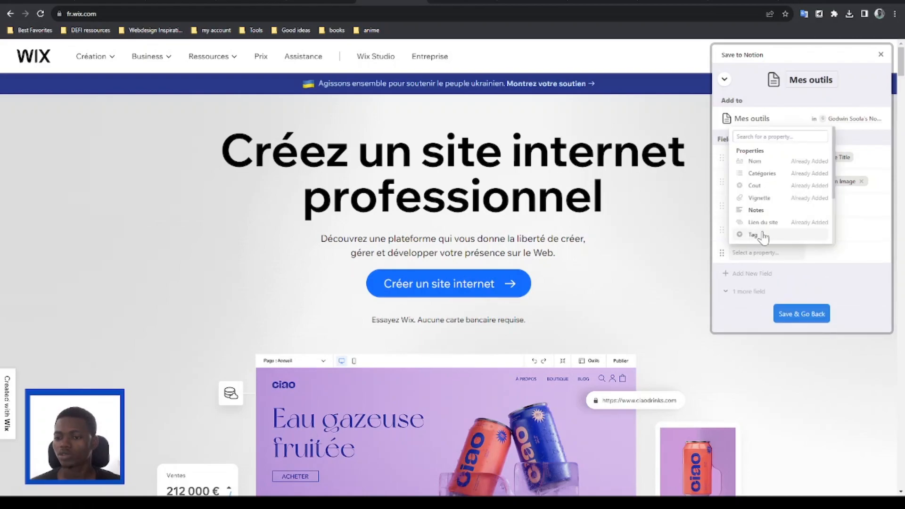
{"action": "left_click", "coordinate": [763, 235]}
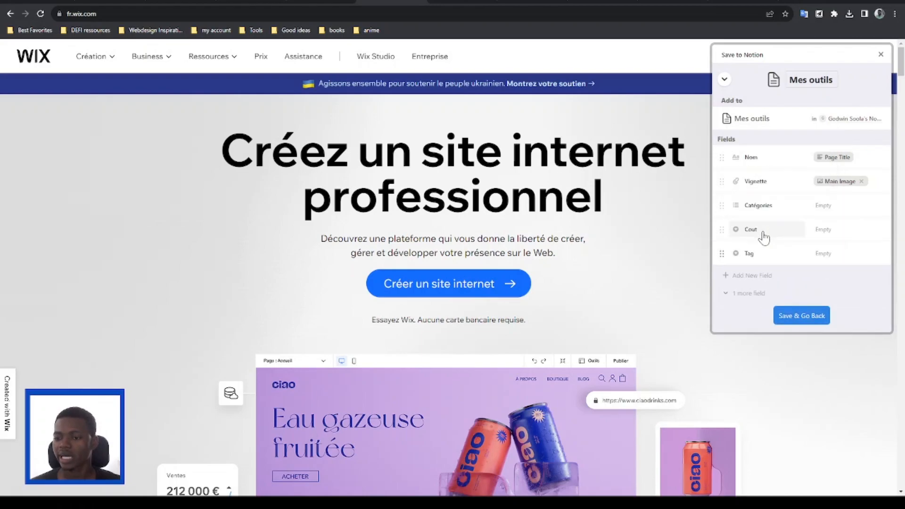
{"action": "left_click", "coordinate": [753, 276]}
{"action": "scroll", "coordinate": [778, 230], "scroll_direction": "down", "scroll_amount": 1}
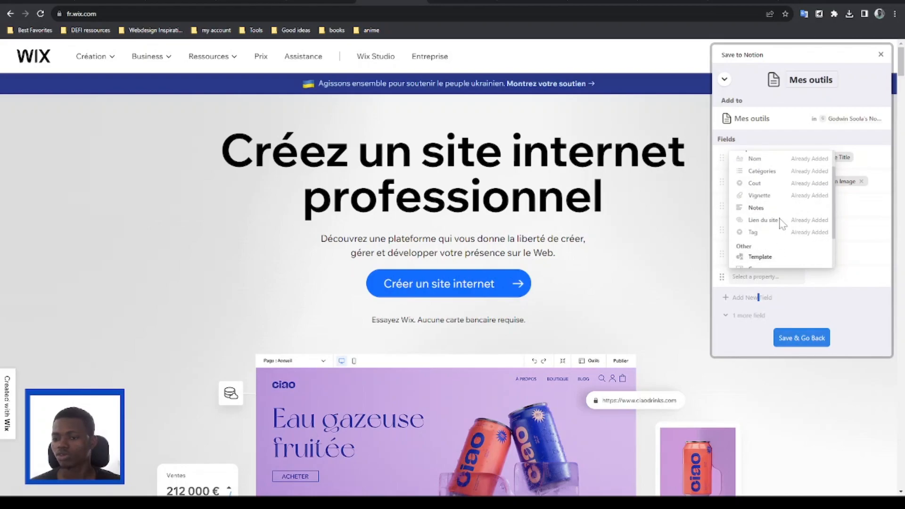
{"action": "scroll", "coordinate": [783, 220], "scroll_direction": "up", "scroll_amount": 1}
{"action": "scroll", "coordinate": [785, 220], "scroll_direction": "down", "scroll_amount": 3}
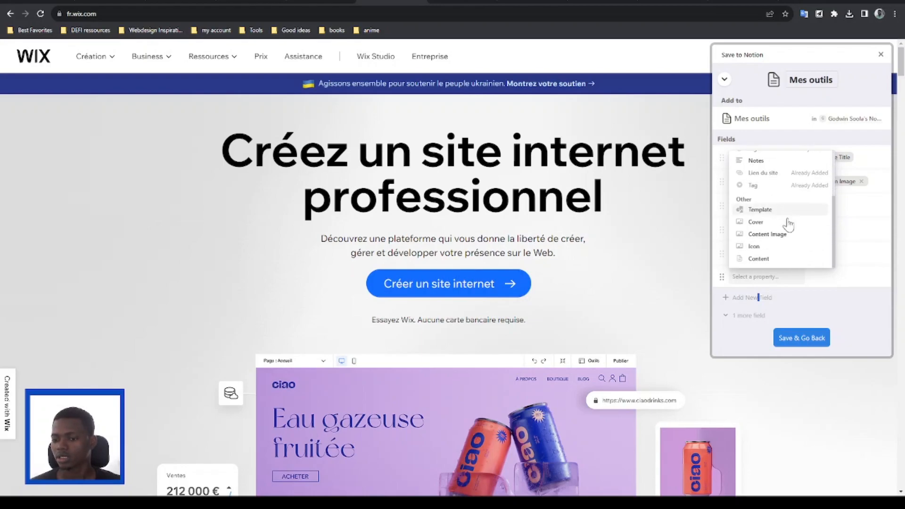
{"action": "left_click", "coordinate": [812, 297]}
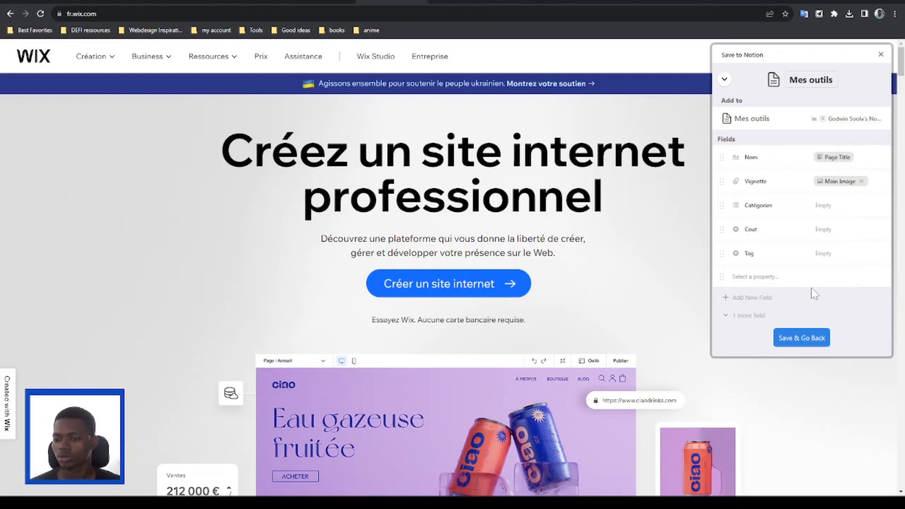
{"action": "left_click", "coordinate": [746, 273]}
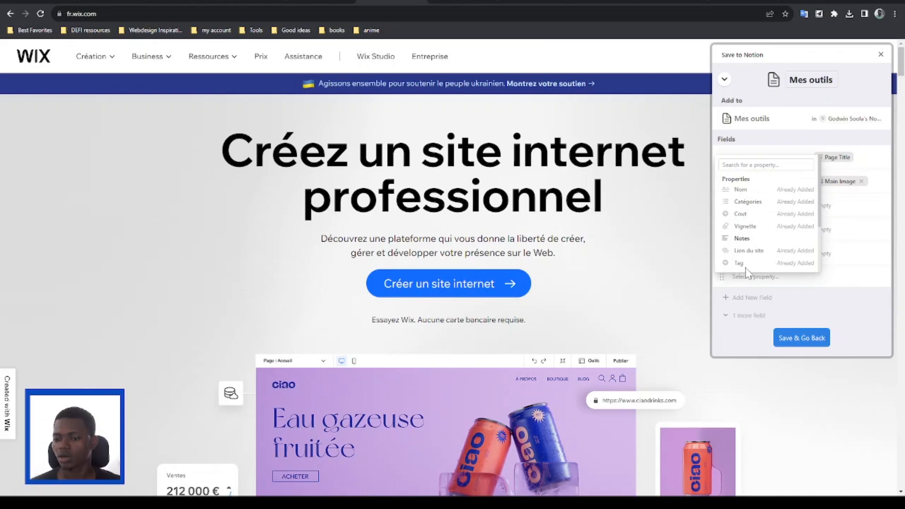
{"action": "scroll", "coordinate": [761, 226], "scroll_direction": "down", "scroll_amount": 5}
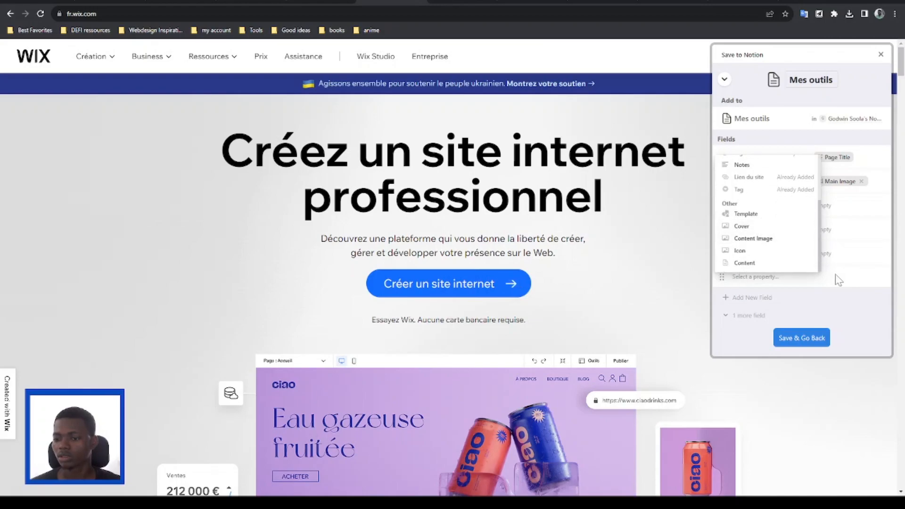
{"action": "left_click", "coordinate": [839, 293]}
Save the form's field configuration and set "Nom" to "Wix" in the "Mes outils" form.
{"action": "left_click", "coordinate": [801, 338]}
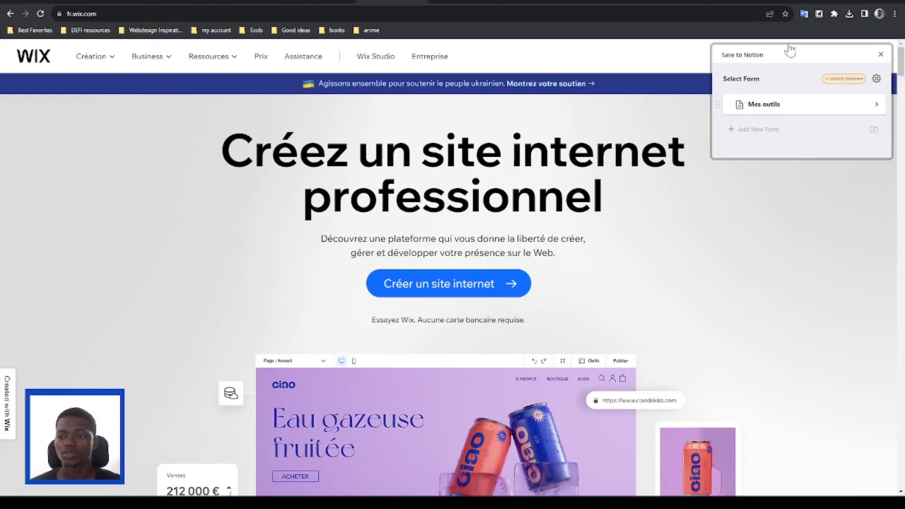
{"action": "left_click", "coordinate": [798, 106]}
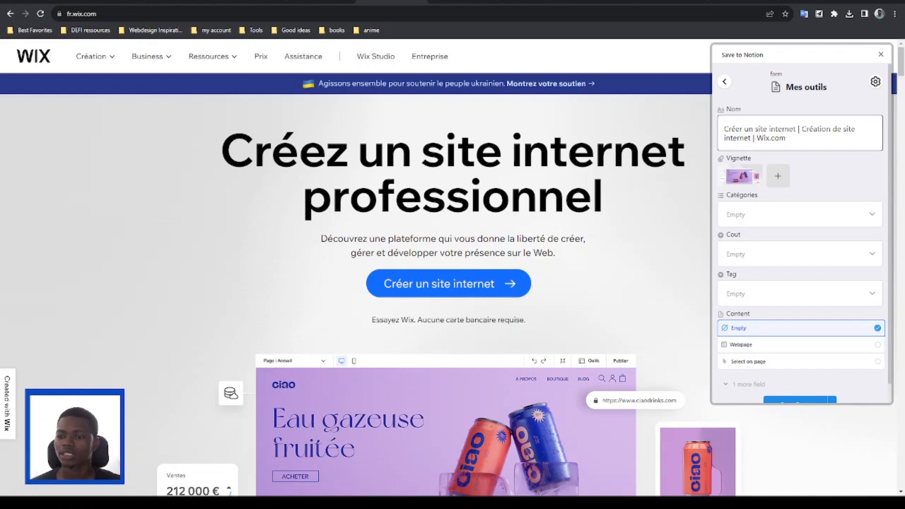
{"action": "left_click_drag", "start_coordinate": [787, 139], "coordinate": [722, 127]}
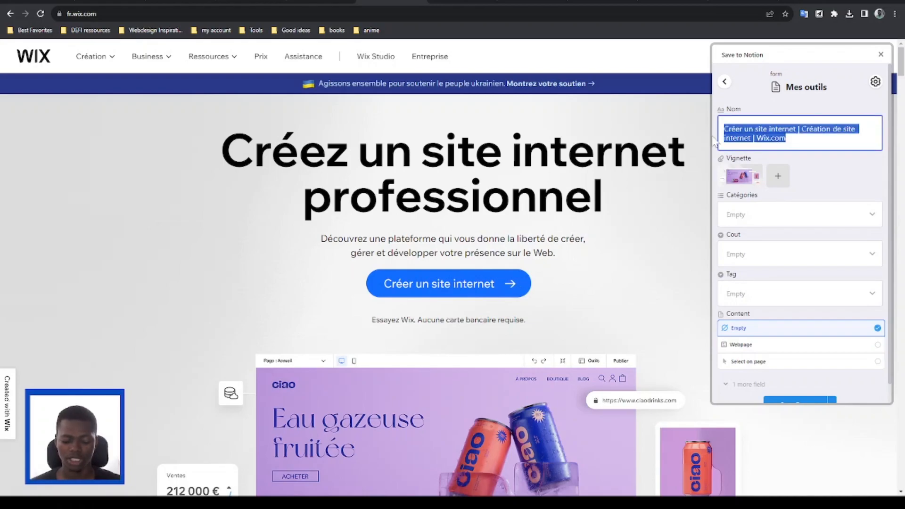
{"action": "type", "text": "Wix"}
{"action": "left_click", "coordinate": [773, 112]}
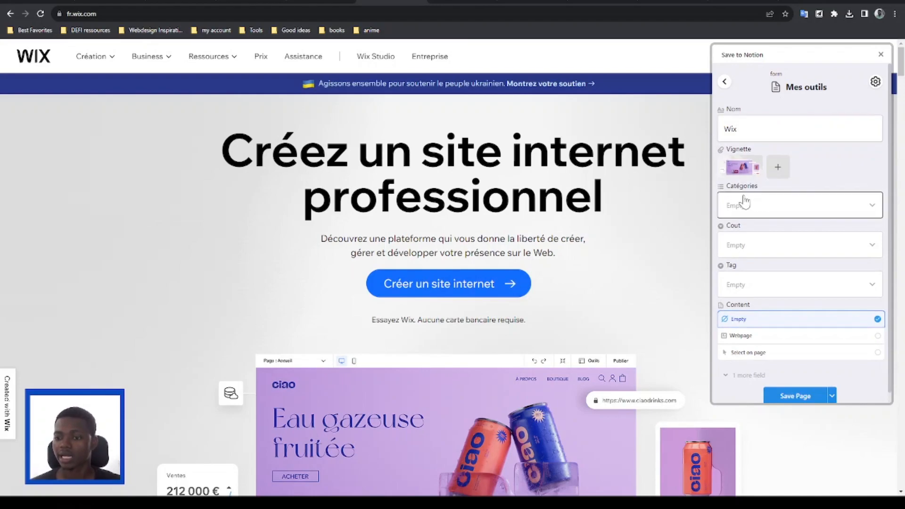
Create the category "Création de site internet" and assign it in the form's "Catégories" field.
{"action": "left_click", "coordinate": [778, 206]}
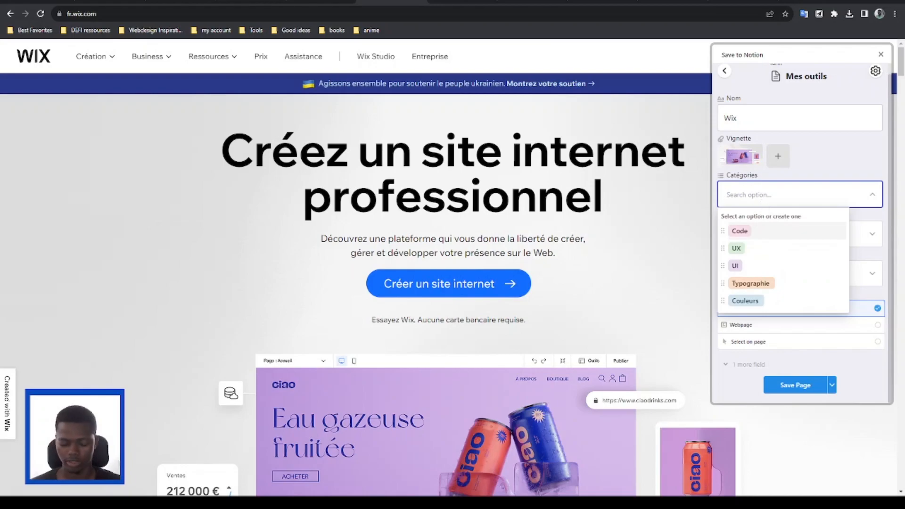
{"action": "type", "text": "Création de site inte"}
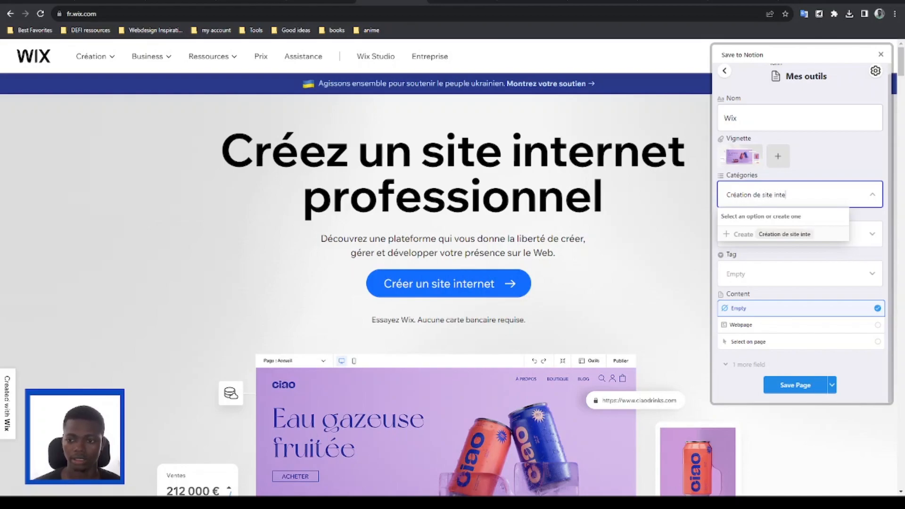
{"action": "key", "text": "Return"}
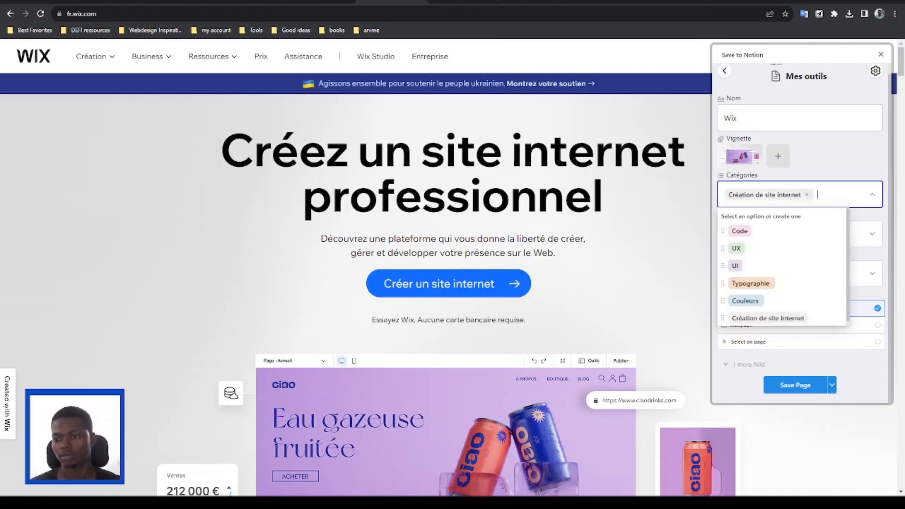
{"action": "left_click", "coordinate": [845, 159]}
Set "Cout" to "Payant" and "Tag" to "Nouveau" in the form.
{"action": "left_click", "coordinate": [781, 240]}
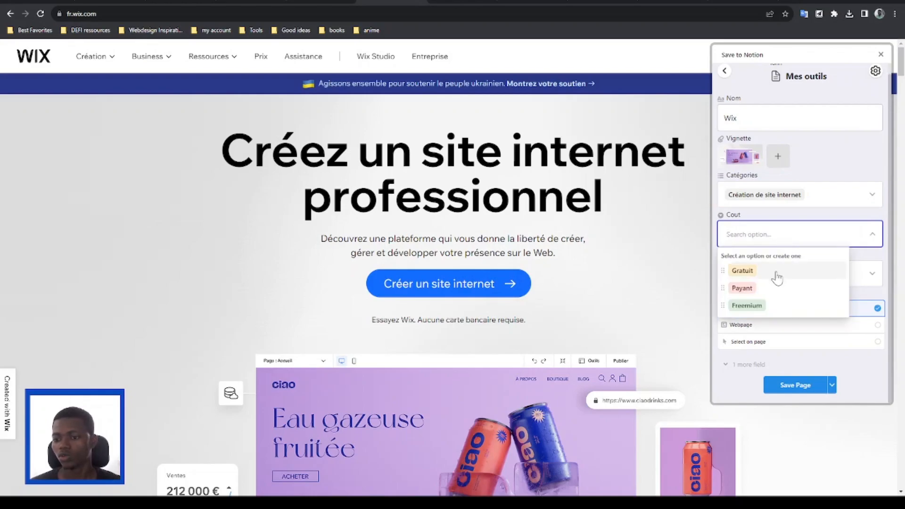
{"action": "left_click", "coordinate": [782, 284]}
{"action": "left_click", "coordinate": [783, 281]}
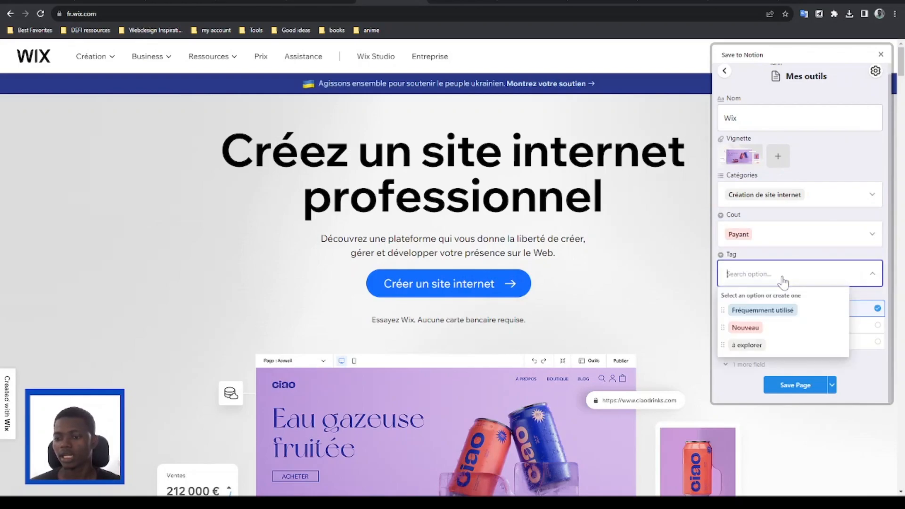
{"action": "left_click", "coordinate": [782, 329]}
{"action": "scroll", "coordinate": [784, 271], "scroll_direction": "down", "scroll_amount": 2}
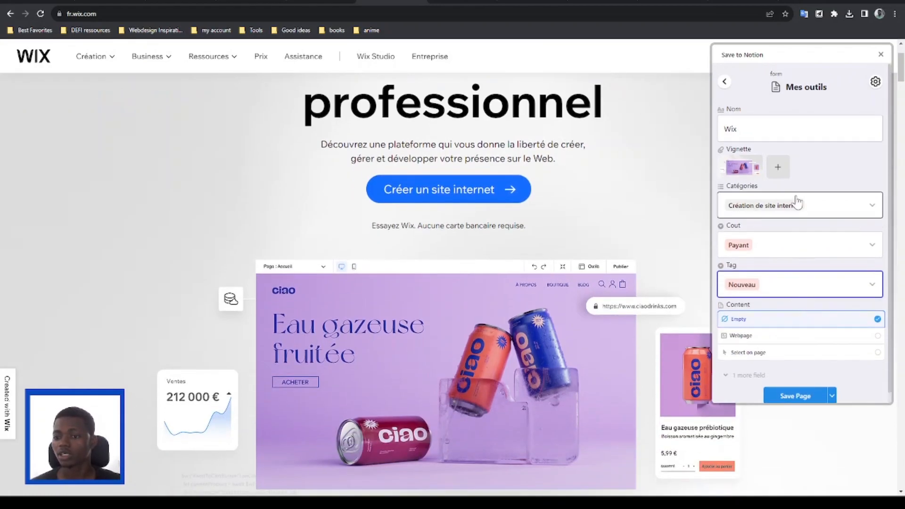
{"action": "scroll", "coordinate": [798, 163], "scroll_direction": "up", "scroll_amount": 2}
Switch to Notion and delete the three empty rows from the database on the "Boite à outil" page.
{"action": "left_click", "coordinate": [464, 493]}
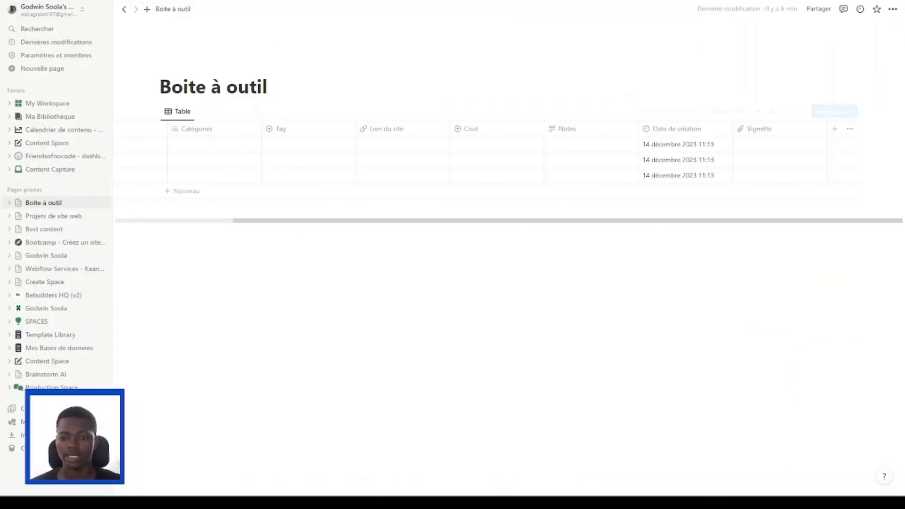
{"action": "scroll", "coordinate": [196, 162], "scroll_direction": "left", "scroll_amount": 3}
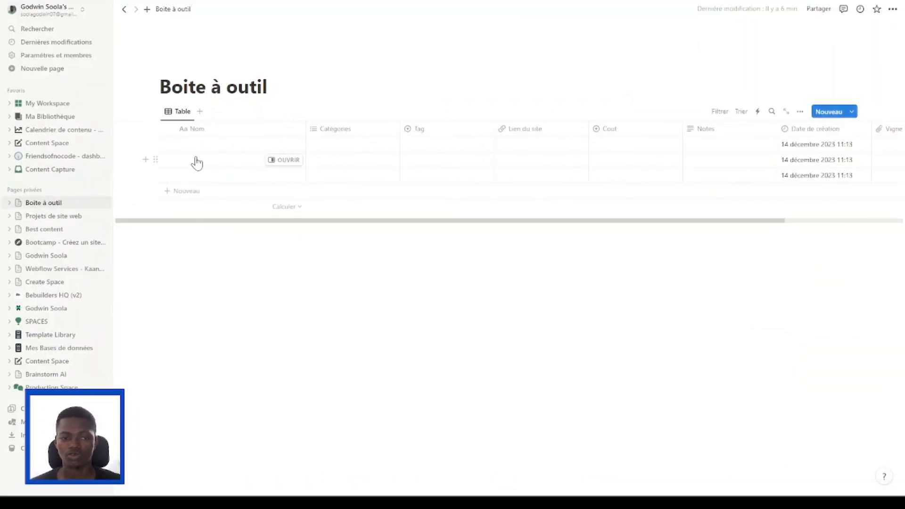
{"action": "left_click", "coordinate": [165, 144]}
{"action": "left_click", "coordinate": [167, 160]}
{"action": "left_click", "coordinate": [167, 176]}
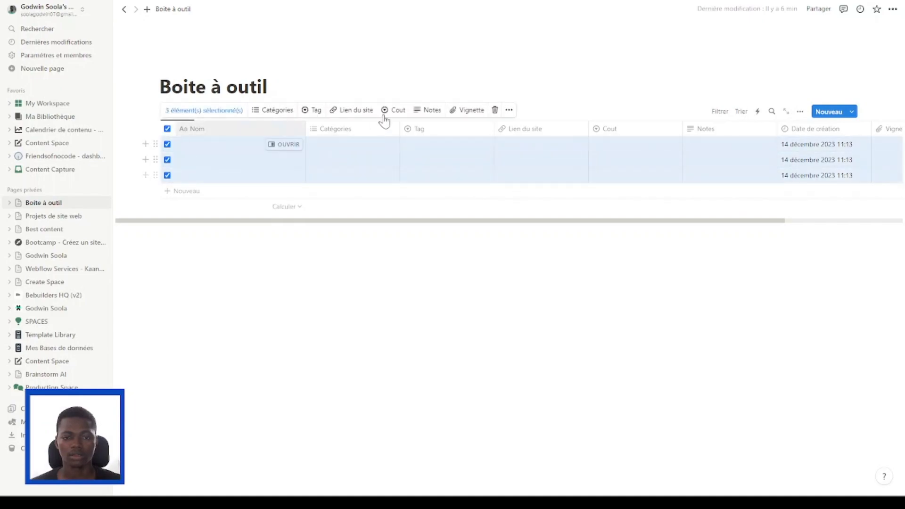
{"action": "left_click", "coordinate": [495, 110]}
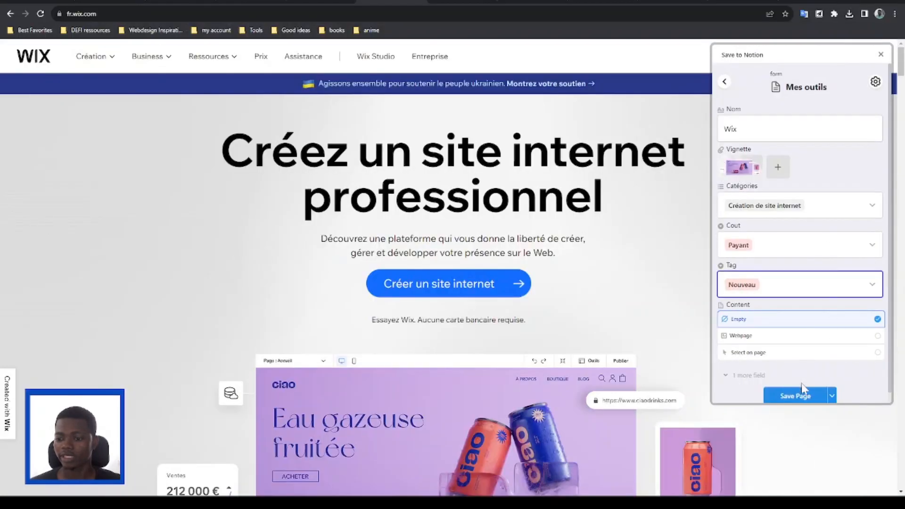
Save the Wix page with the Save to Notion form and view its entry in the Notion "Boite à outil" table.
{"action": "left_click", "coordinate": [802, 393]}
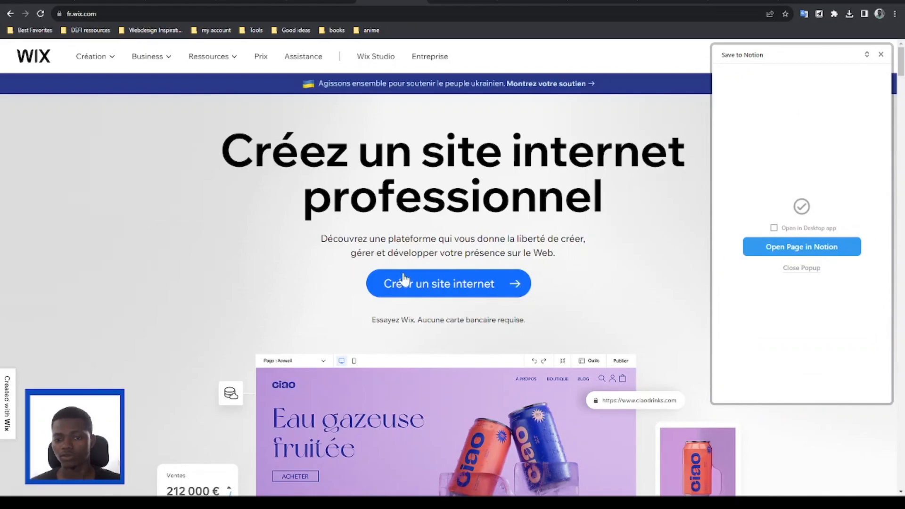
{"action": "left_click", "coordinate": [464, 489]}
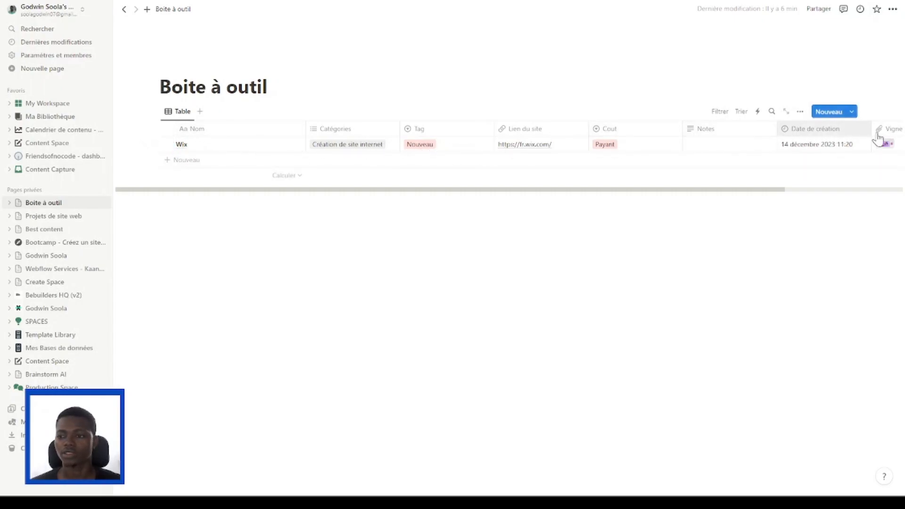
{"action": "left_click_drag", "start_coordinate": [791, 189], "coordinate": [717, 191]}
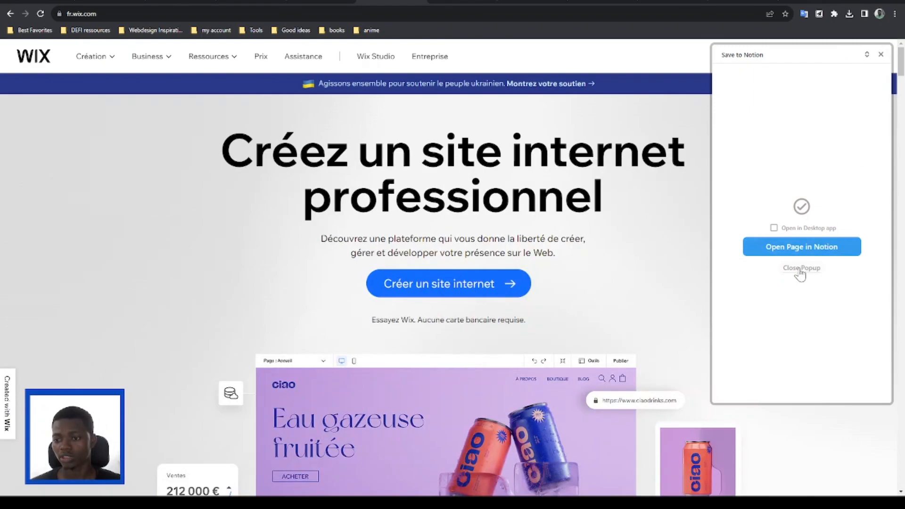
Switch back to the browser, dismiss the Save to Notion popup and reopen the "Mes outils" form.
{"action": "left_click", "coordinate": [881, 54]}
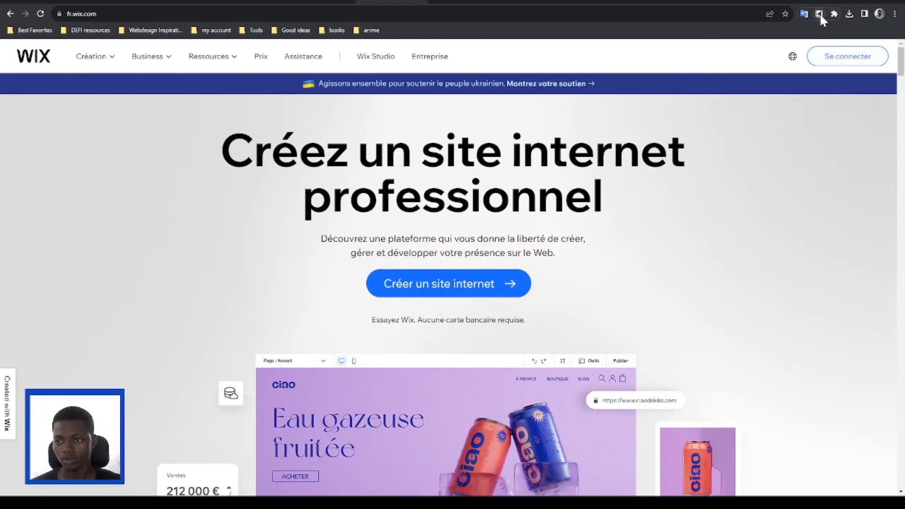
{"action": "left_click", "coordinate": [819, 12]}
{"action": "left_click", "coordinate": [765, 158]}
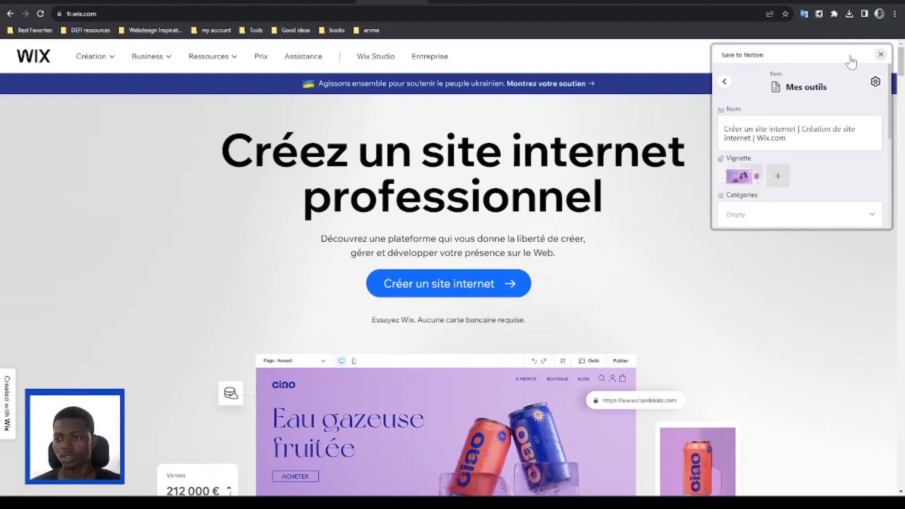
{"action": "key", "text": "Escape"}
{"action": "left_click", "coordinate": [820, 12]}
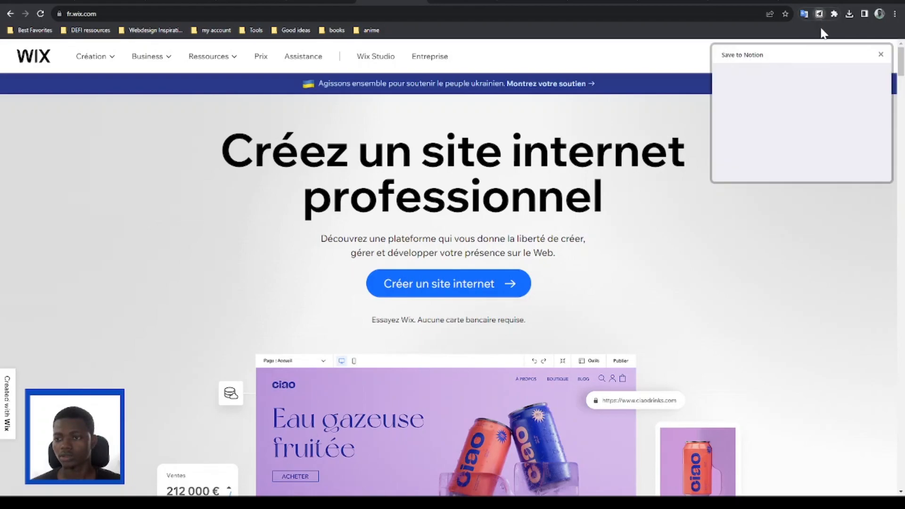
{"action": "left_click", "coordinate": [801, 102]}
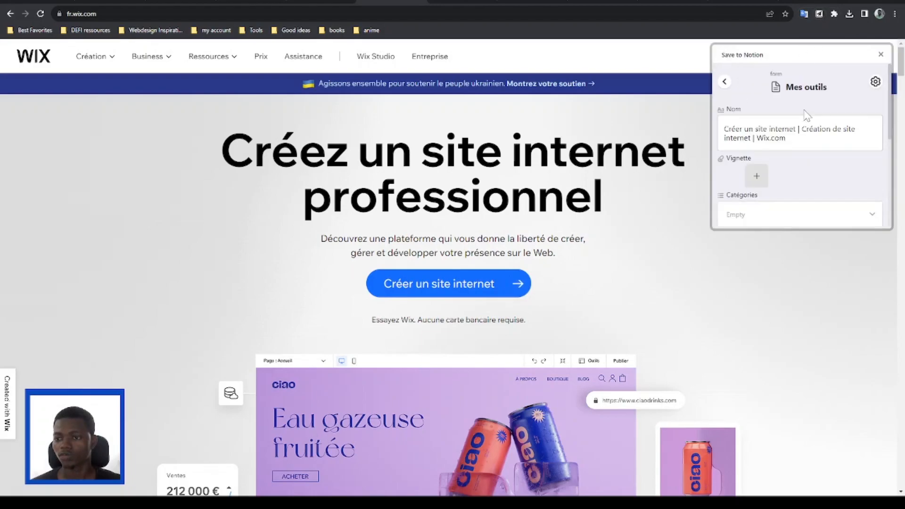
Add an "Icon" field to the "Mes outils" form, save the configuration and return to the form list.
{"action": "left_click", "coordinate": [875, 82]}
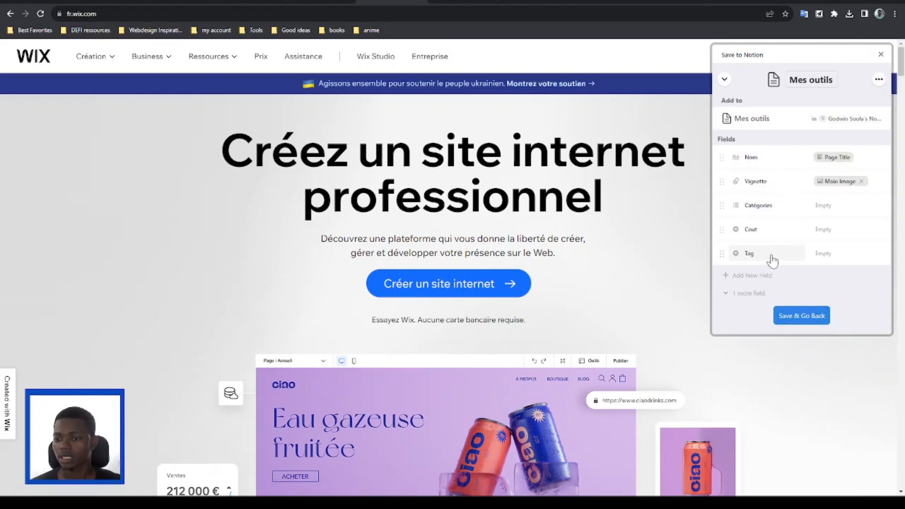
{"action": "left_click", "coordinate": [752, 276]}
{"action": "scroll", "coordinate": [767, 227], "scroll_direction": "down", "scroll_amount": 2}
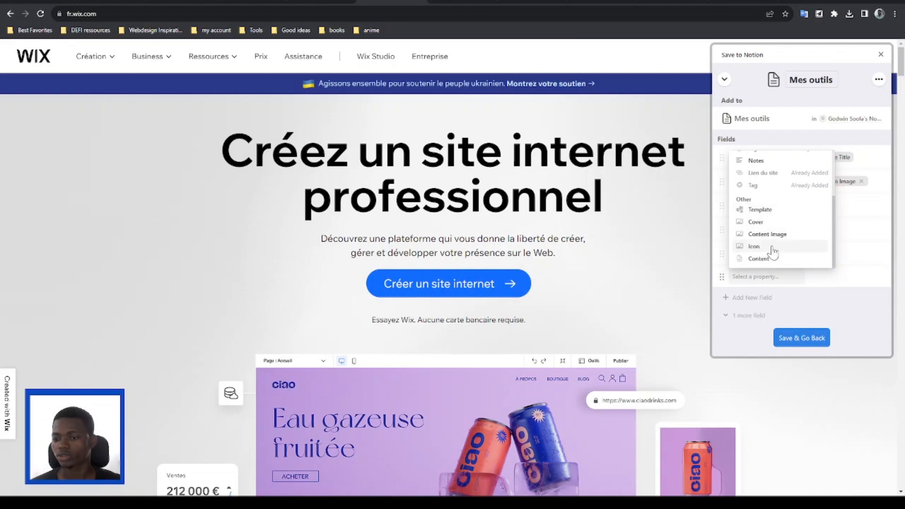
{"action": "left_click", "coordinate": [771, 249]}
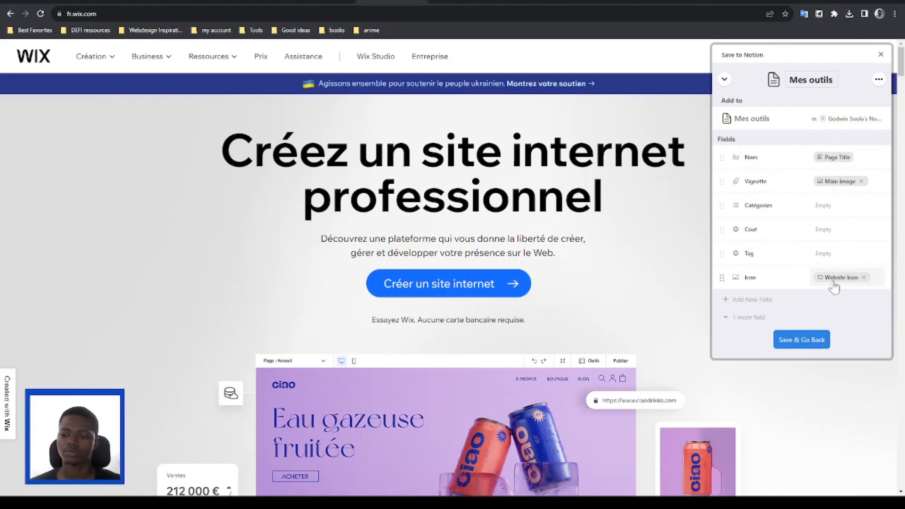
{"action": "left_click", "coordinate": [814, 340]}
{"action": "scroll", "coordinate": [817, 223], "scroll_direction": "down", "scroll_amount": 2}
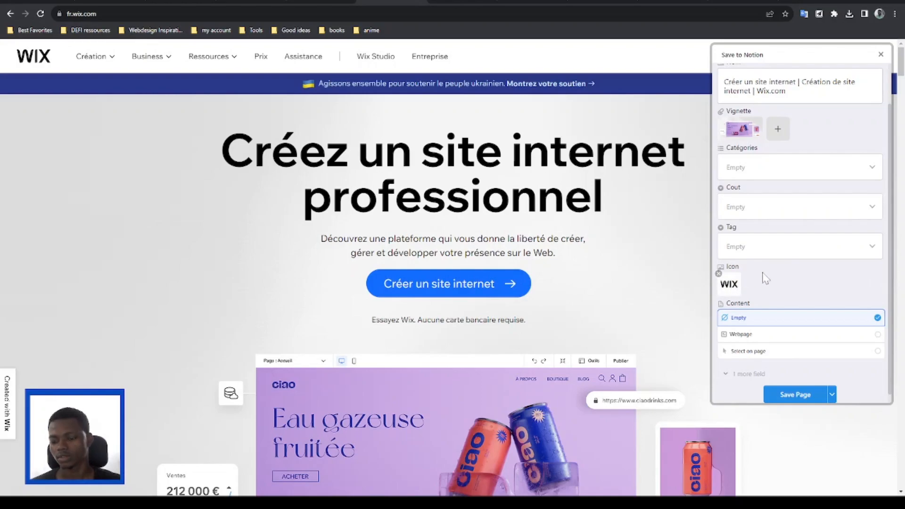
{"action": "scroll", "coordinate": [742, 284], "scroll_direction": "up", "scroll_amount": 2}
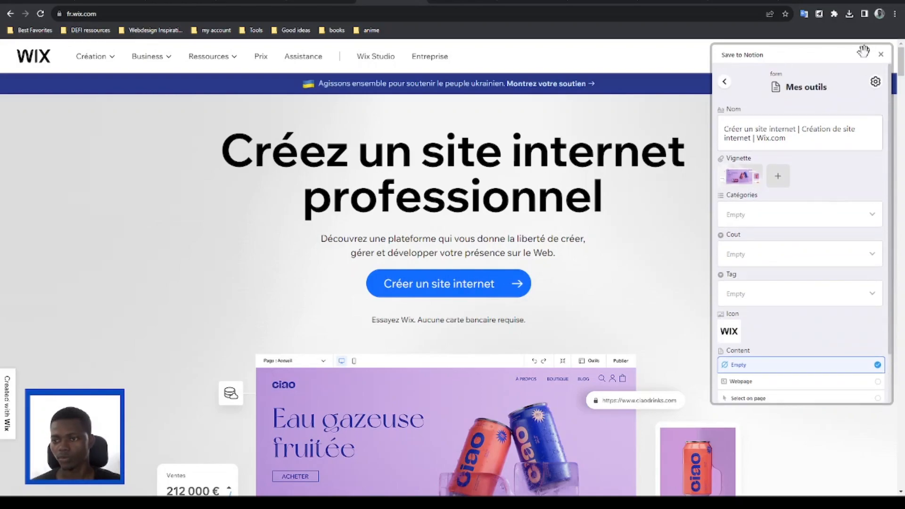
{"action": "left_click", "coordinate": [723, 83]}
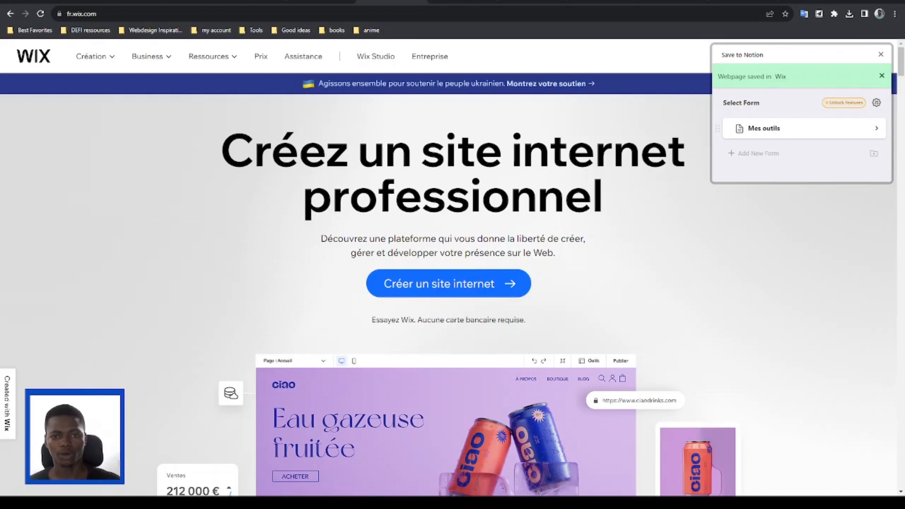
Switch to Notion and turn the inline database on the "Boite à outil" page into a full-page database.
{"action": "mouse_move", "coordinate": [575, 494]}
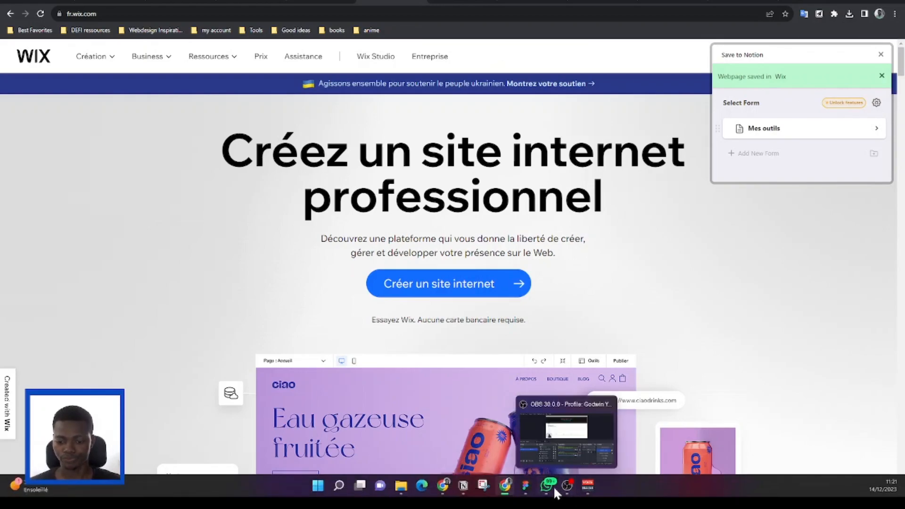
{"action": "left_click", "coordinate": [464, 485]}
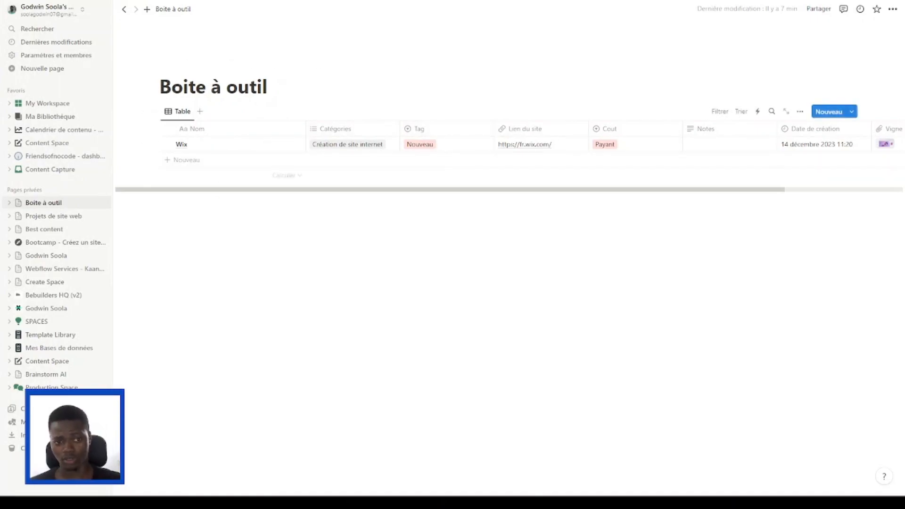
{"action": "left_click", "coordinate": [155, 112]}
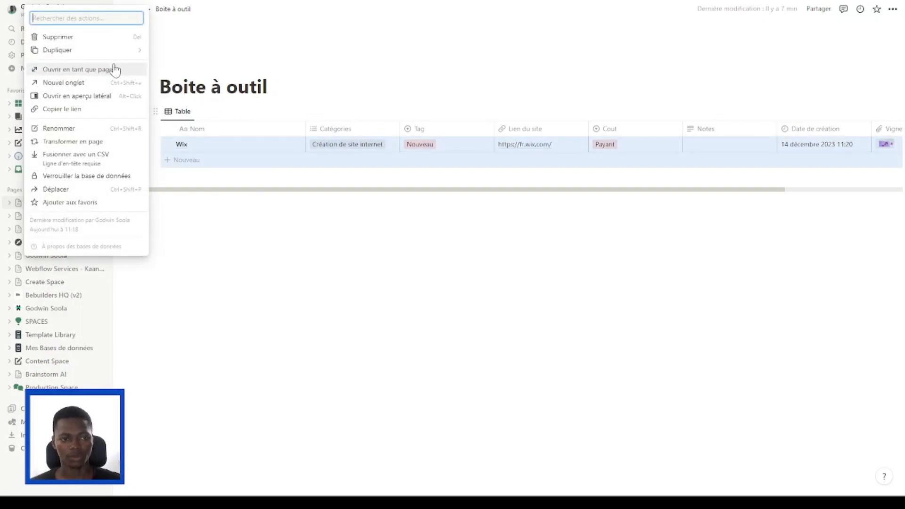
{"action": "left_click", "coordinate": [103, 147]}
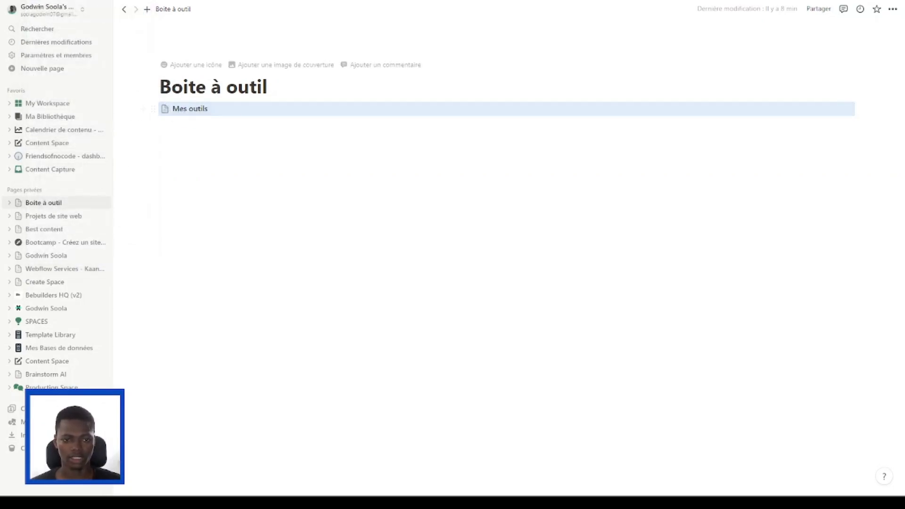
Insert a gallery view database block on a new line between the page title and the "Mes outils" link.
{"action": "left_click", "coordinate": [273, 86]}
{"action": "key", "text": "Return"}
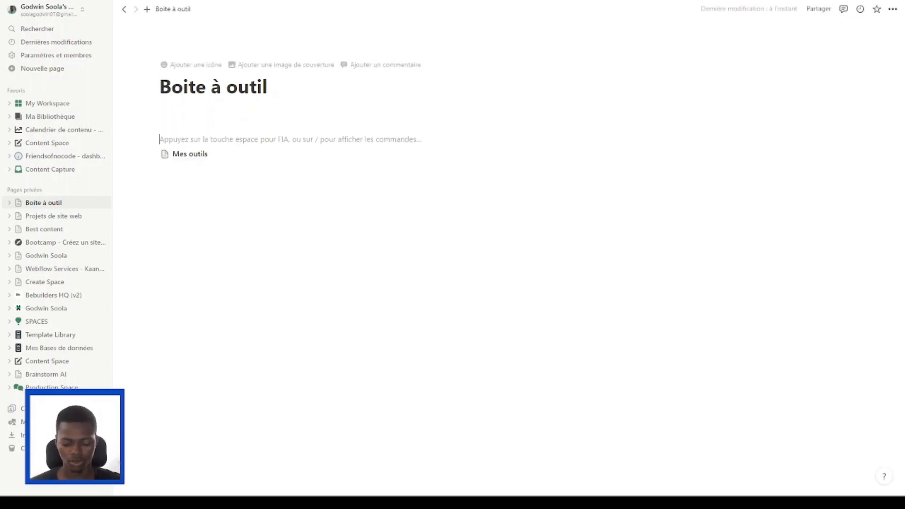
{"action": "type", "text": "/lien"}
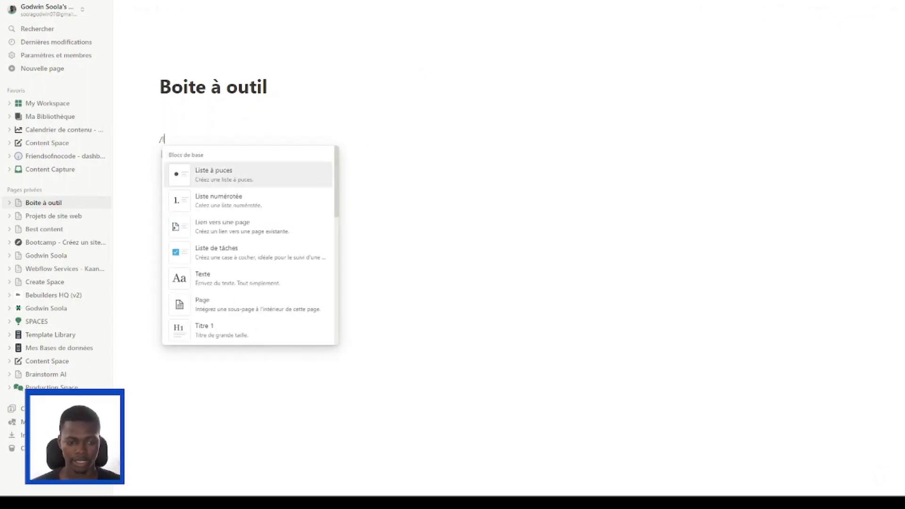
{"action": "key", "text": "BackSpace"}
{"action": "key", "text": "BackSpace"}
{"action": "key", "text": "BackSpace"}
{"action": "key", "text": "BackSpace"}
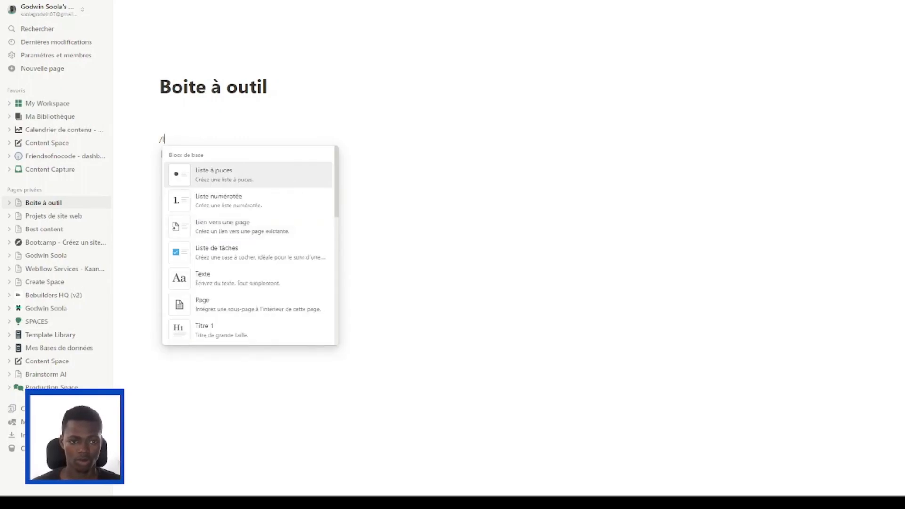
{"action": "type", "text": "bade"}
{"action": "key", "text": "BackSpace"}
{"action": "key", "text": "BackSpace"}
{"action": "type", "text": "se"}
{"action": "key", "text": "BackSpace"}
{"action": "key", "text": "BackSpace"}
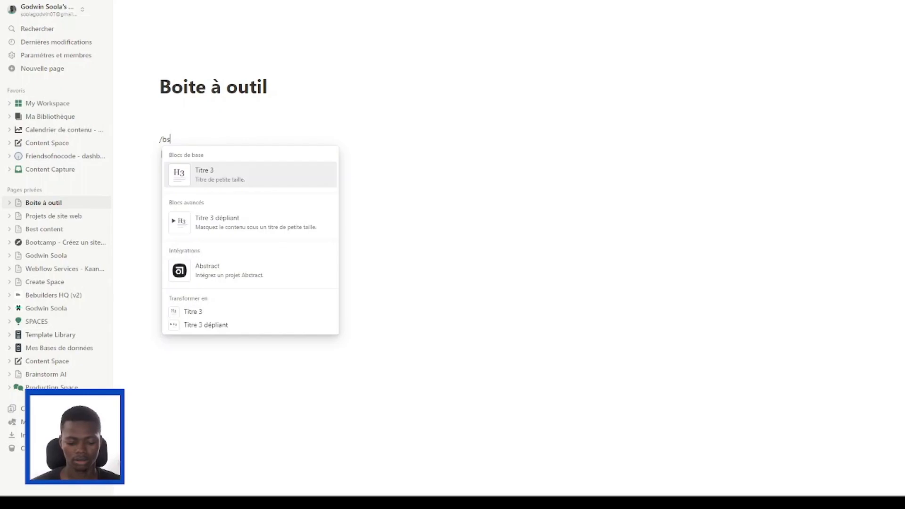
{"action": "type", "text": "ase"}
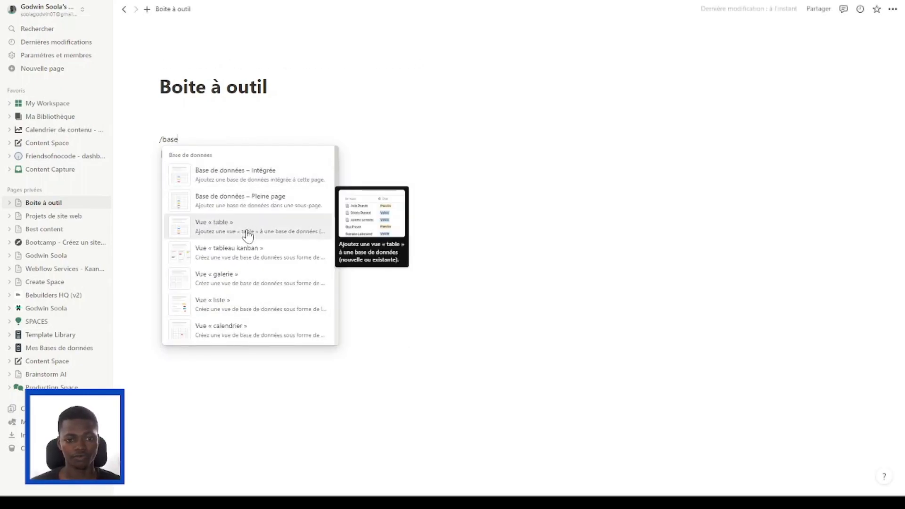
{"action": "left_click", "coordinate": [260, 282]}
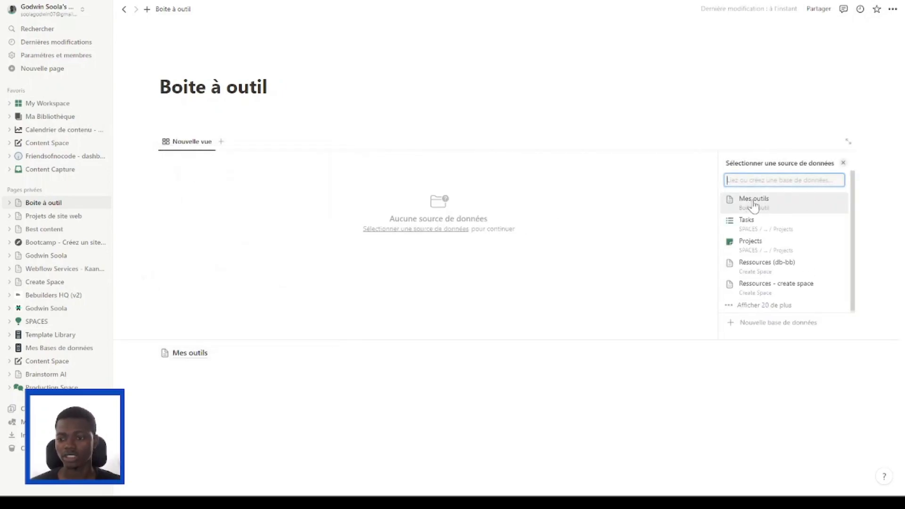
Use the "Mes outils" database as the view's data source and copy its existing "Table" view.
{"action": "type", "text": "M"}
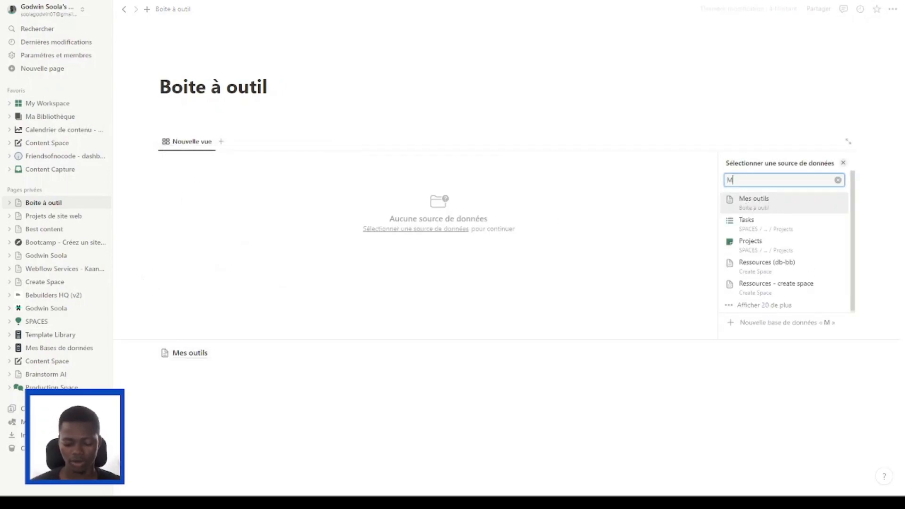
{"action": "type", "text": "es outils"}
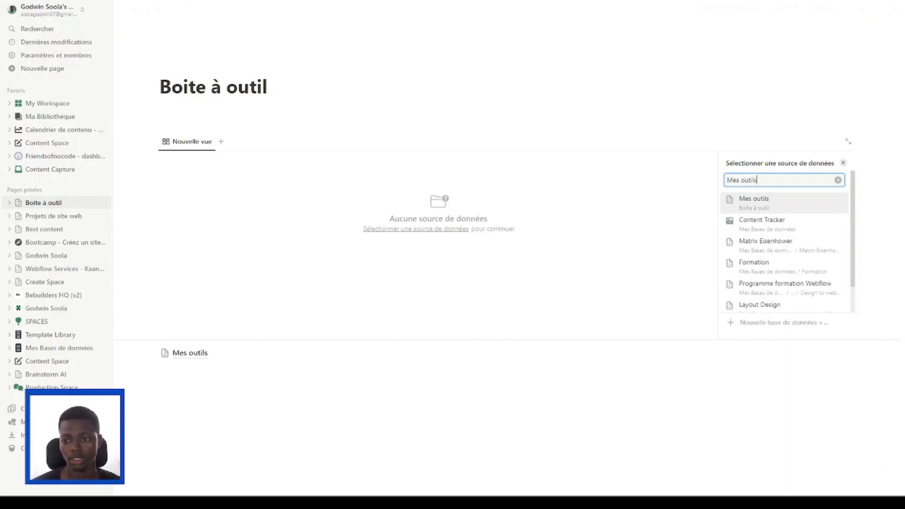
{"action": "left_click", "coordinate": [766, 206]}
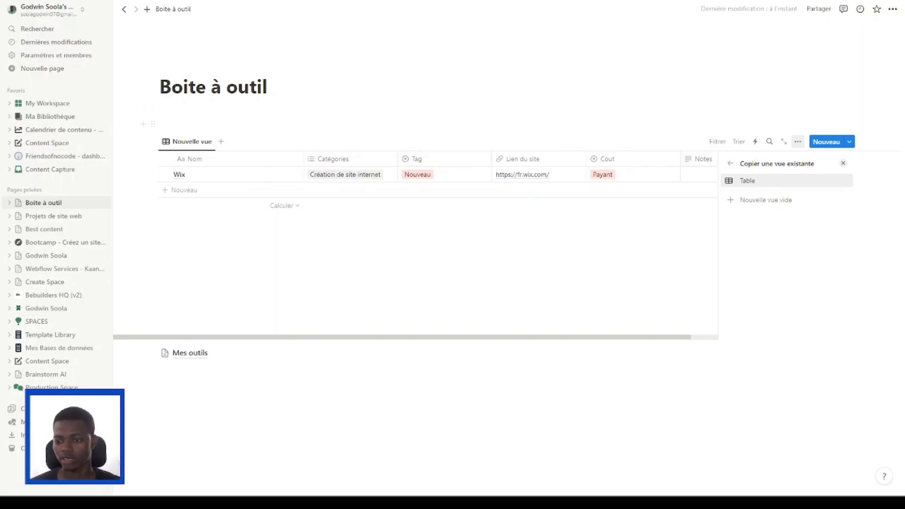
{"action": "left_click", "coordinate": [752, 182]}
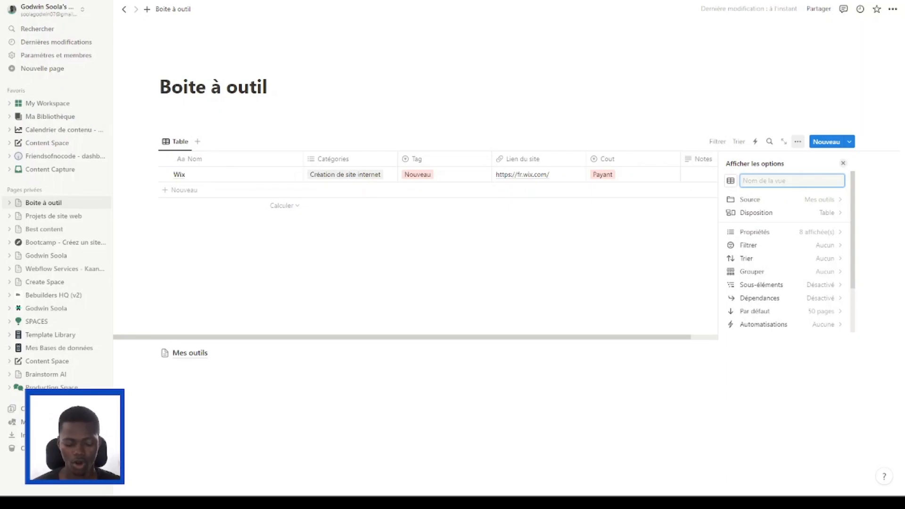
Name the linked view "Nouveau" and change its layout to Galerie.
{"action": "type", "text": "Nouveau"}
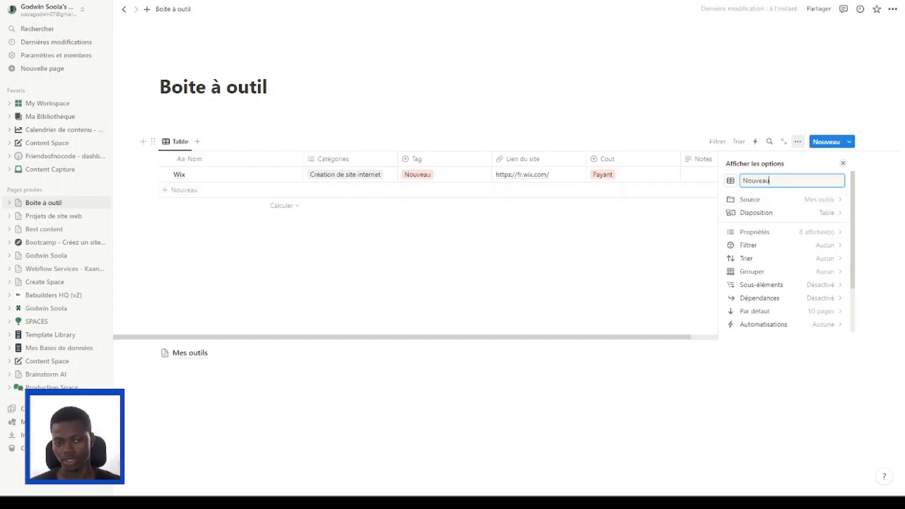
{"action": "left_click", "coordinate": [825, 212]}
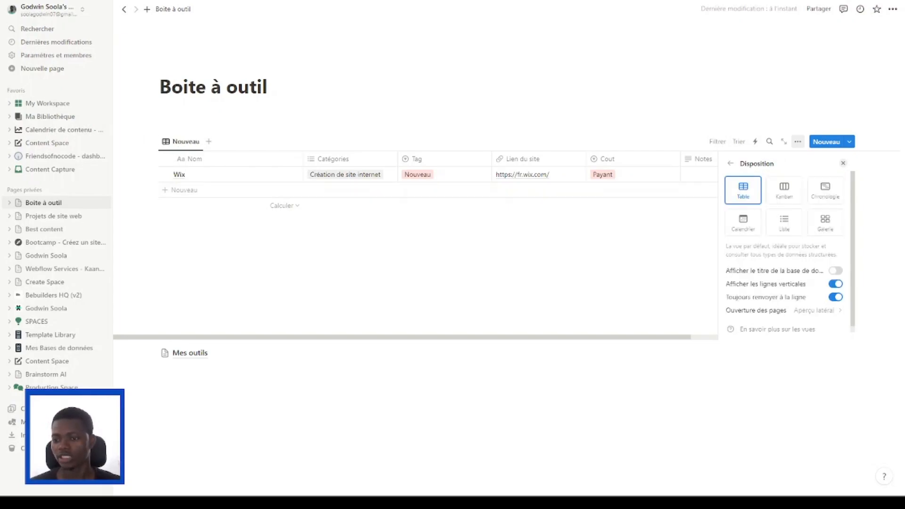
{"action": "left_click", "coordinate": [825, 223]}
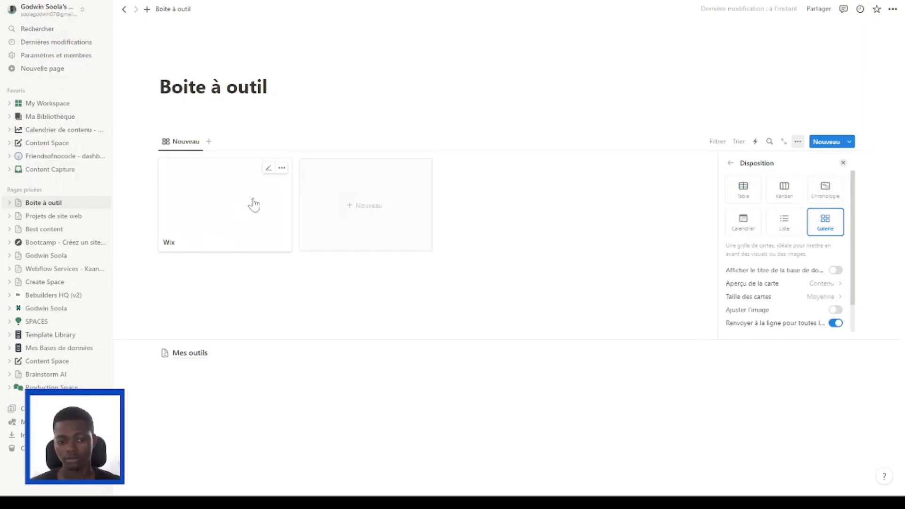
Set the gallery's card size to Petite and its card preview to Vignette, leaving image fitting off.
{"action": "scroll", "coordinate": [835, 298], "scroll_direction": "down", "scroll_amount": 1}
{"action": "left_click", "coordinate": [823, 264]}
{"action": "left_click", "coordinate": [809, 280]}
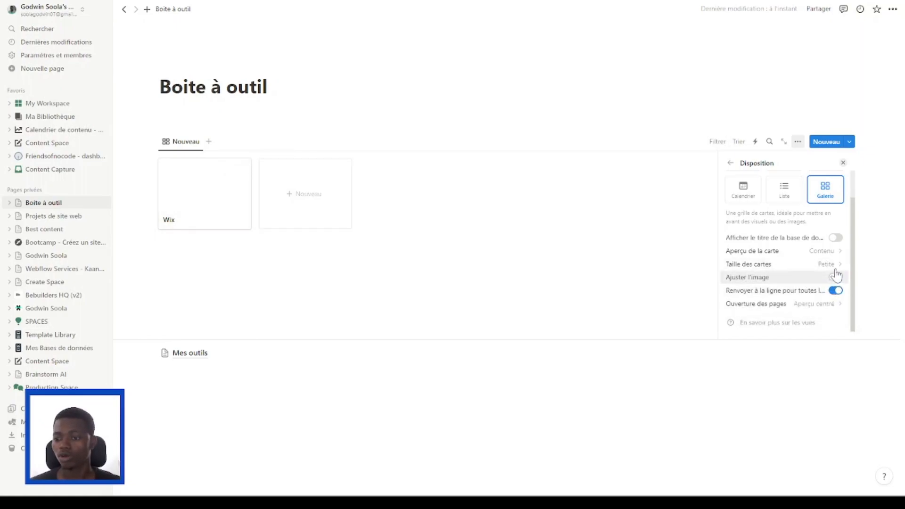
{"action": "left_click", "coordinate": [835, 252]}
{"action": "left_click", "coordinate": [792, 306]}
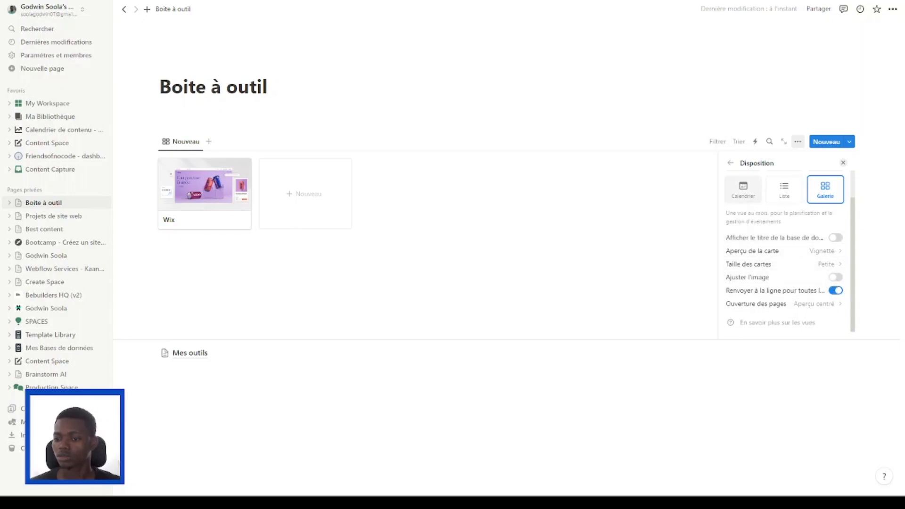
{"action": "left_click", "coordinate": [836, 277]}
{"action": "left_click", "coordinate": [836, 278]}
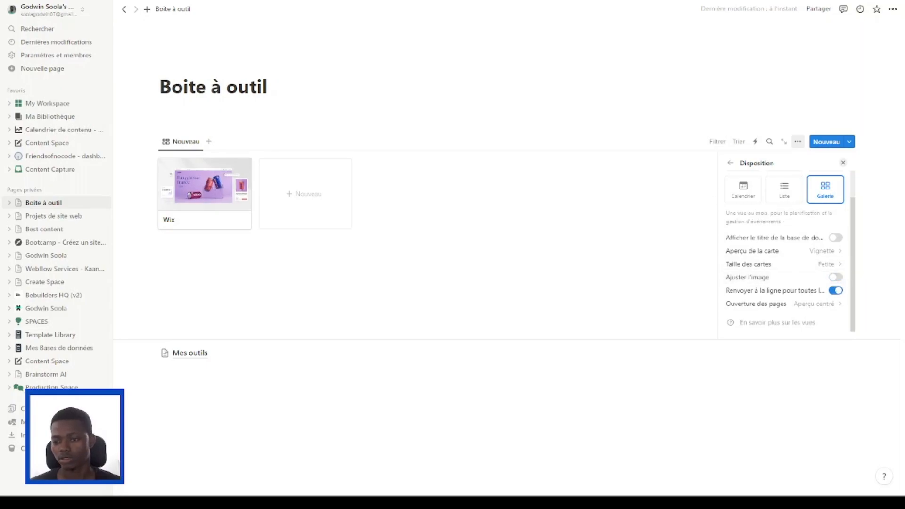
Show the "Catégories" and "Lien du site" properties on the gallery cards and close the view options.
{"action": "left_click", "coordinate": [730, 165]}
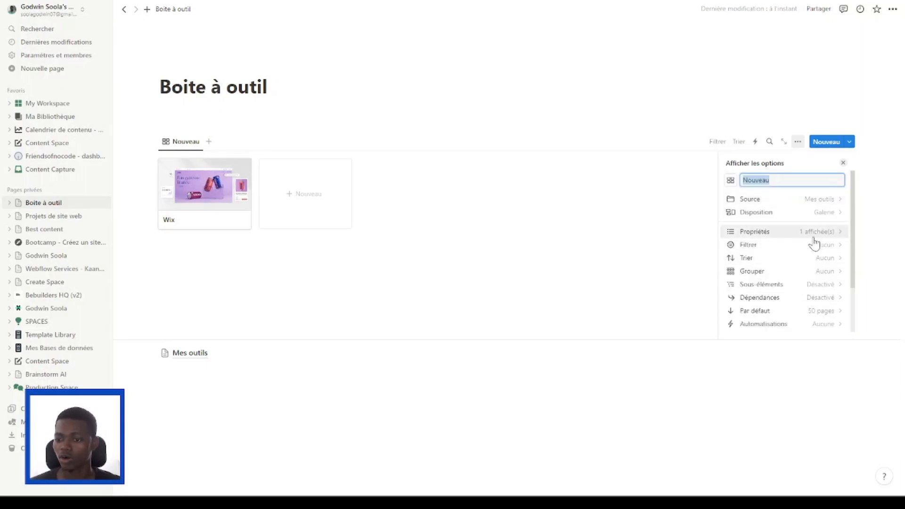
{"action": "left_click", "coordinate": [828, 234]}
{"action": "left_click", "coordinate": [824, 230]}
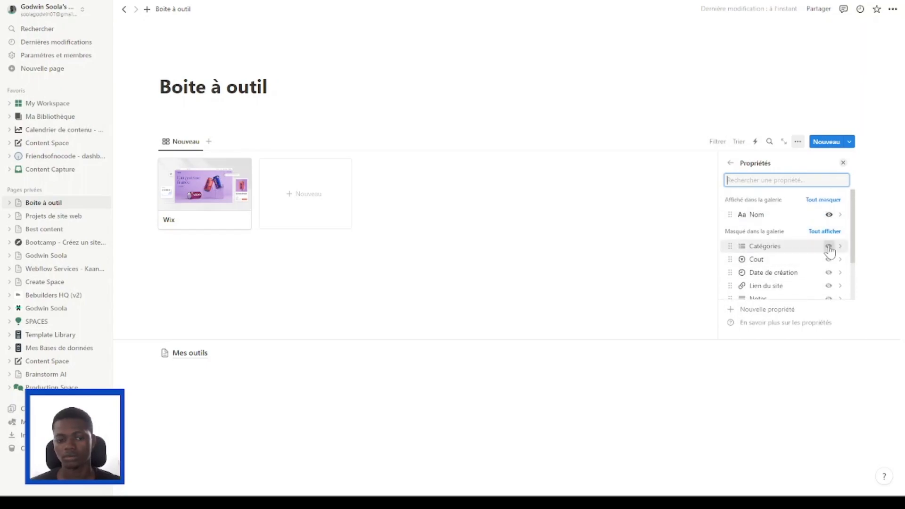
{"action": "left_click", "coordinate": [828, 246]}
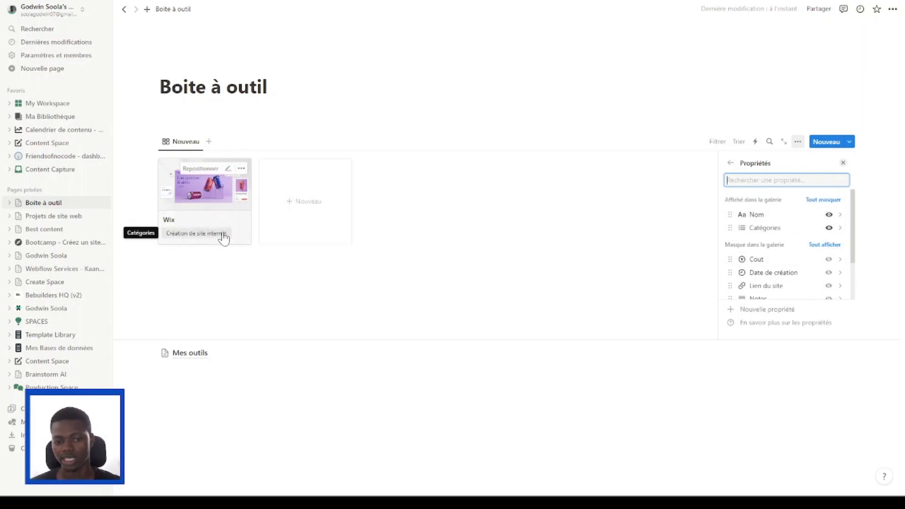
{"action": "scroll", "coordinate": [798, 253], "scroll_direction": "down", "scroll_amount": 2}
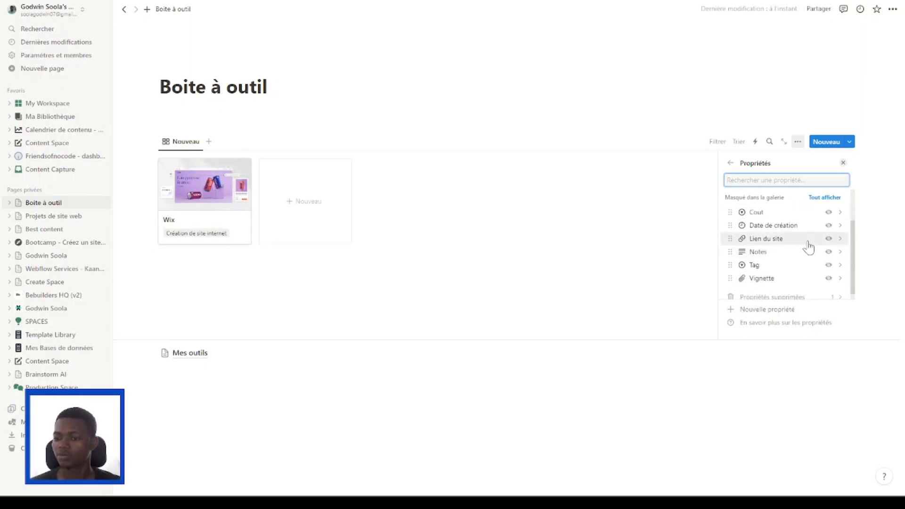
{"action": "left_click", "coordinate": [829, 239]}
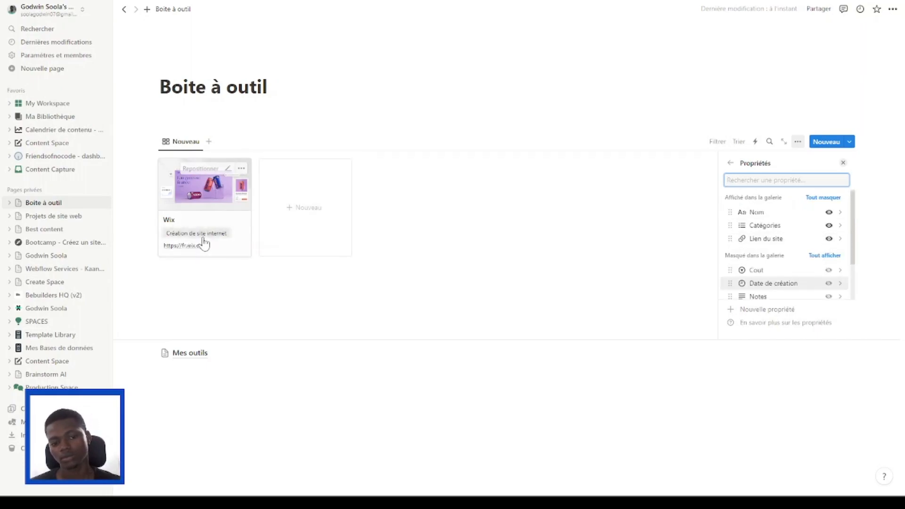
{"action": "scroll", "coordinate": [814, 232], "scroll_direction": "down", "scroll_amount": 2}
{"action": "scroll", "coordinate": [814, 232], "scroll_direction": "up", "scroll_amount": 2}
{"action": "left_click", "coordinate": [730, 163]}
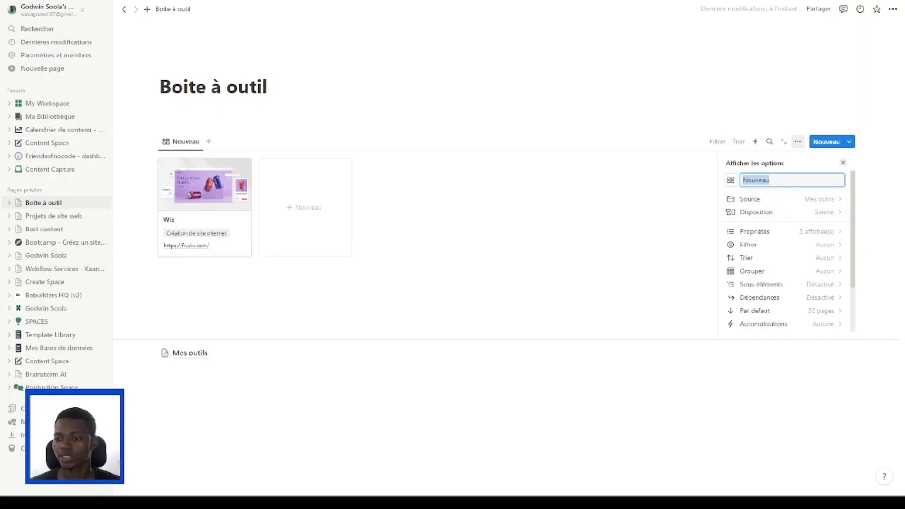
{"action": "left_click", "coordinate": [843, 163]}
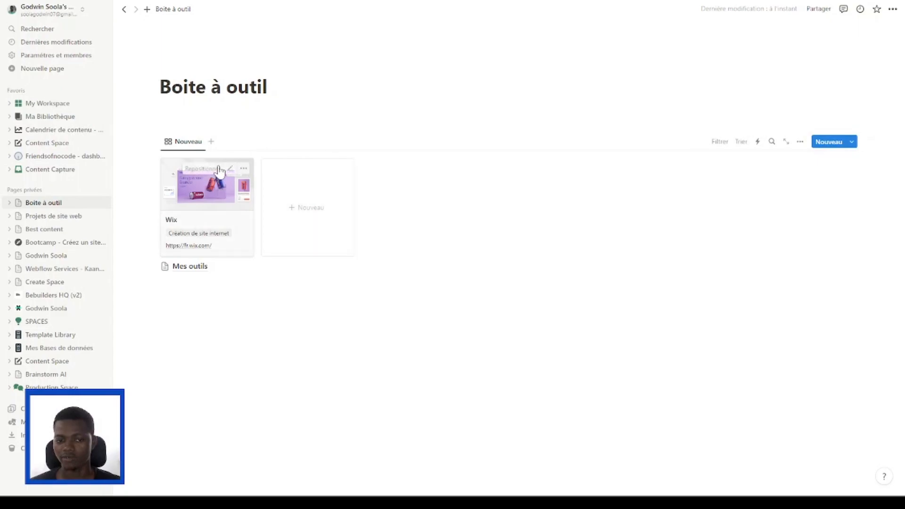
Add a run of empty lines between the gallery view and the "Mes outils" page link.
{"action": "mouse_move", "coordinate": [154, 266]}
{"action": "left_mouse_down"}
{"action": "mouse_move", "coordinate": [165, 314]}
{"action": "mouse_move", "coordinate": [159, 279]}
{"action": "left_mouse_up"}
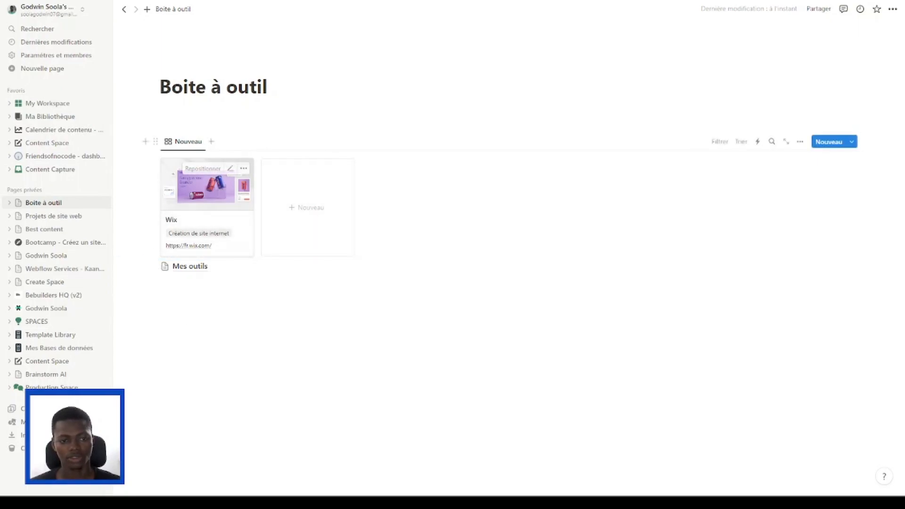
{"action": "left_click", "coordinate": [145, 142]}
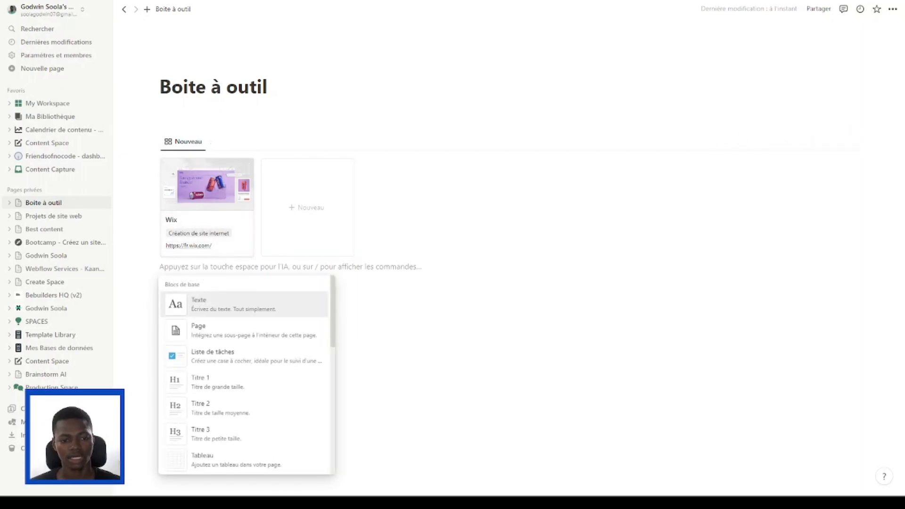
{"action": "key", "text": "Escape"}
{"action": "key", "text": "Return"}
{"action": "key", "text": "Return"}
{"action": "key", "text": "Return"}
{"action": "key", "text": "Return"}
{"action": "key", "text": "Return"}
{"action": "key", "text": "Return"}
{"action": "key", "text": "Return"}
{"action": "key", "text": "Return"}
{"action": "key", "text": "Return"}
{"action": "key", "text": "Return"}
{"action": "key", "text": "Return"}
{"action": "key", "text": "Return"}
{"action": "key", "text": "Return"}
{"action": "key", "text": "Return"}
{"action": "key", "text": "Return"}
{"action": "key", "text": "Return"}
{"action": "key", "text": "Return"}
{"action": "key", "text": "Return"}
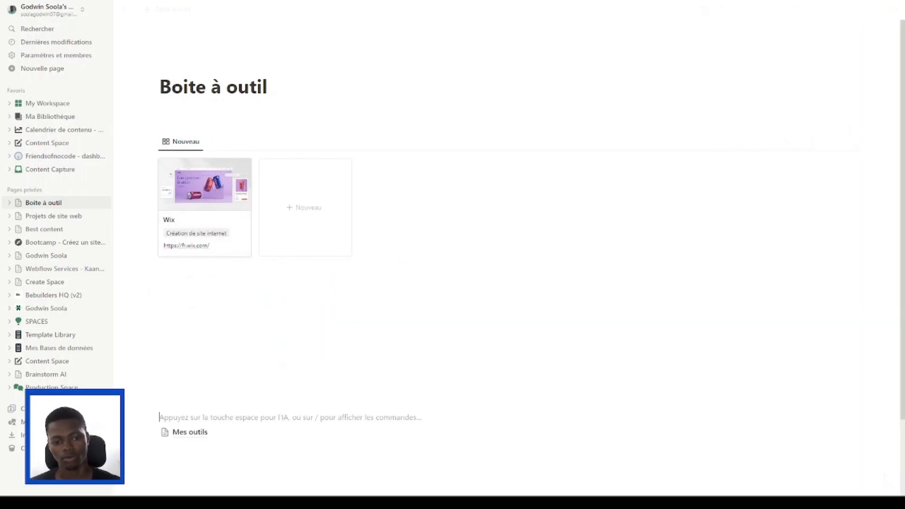
{"action": "scroll", "coordinate": [202, 208], "scroll_direction": "up", "scroll_amount": 3}
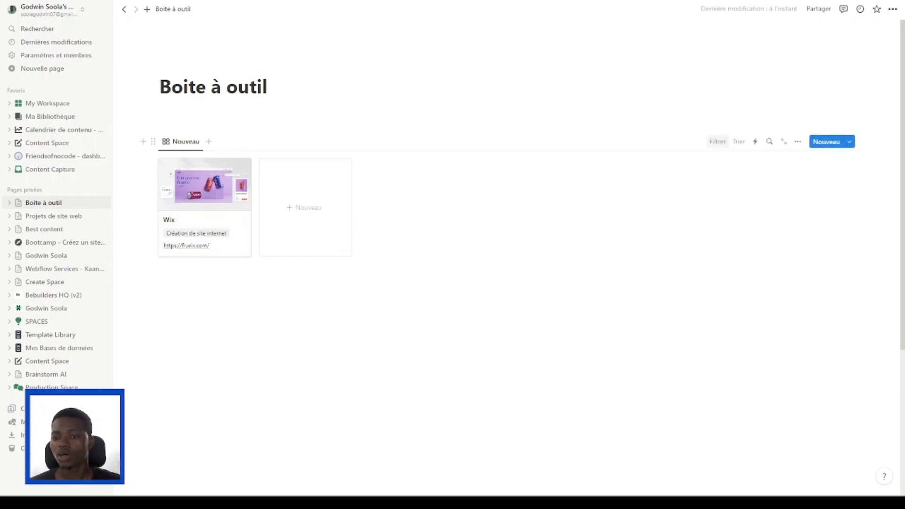
Filter the gallery view to entries whose Tag is "Nouveau".
{"action": "left_click", "coordinate": [717, 142]}
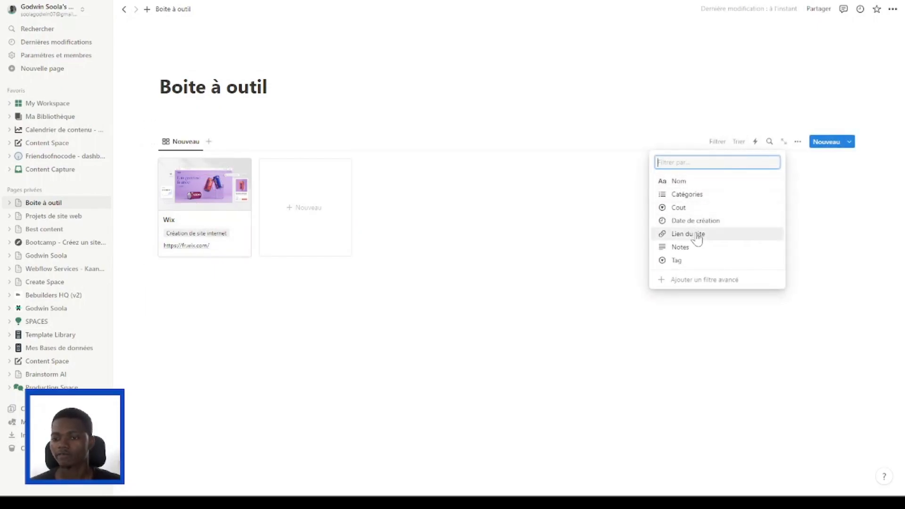
{"action": "left_click", "coordinate": [677, 261]}
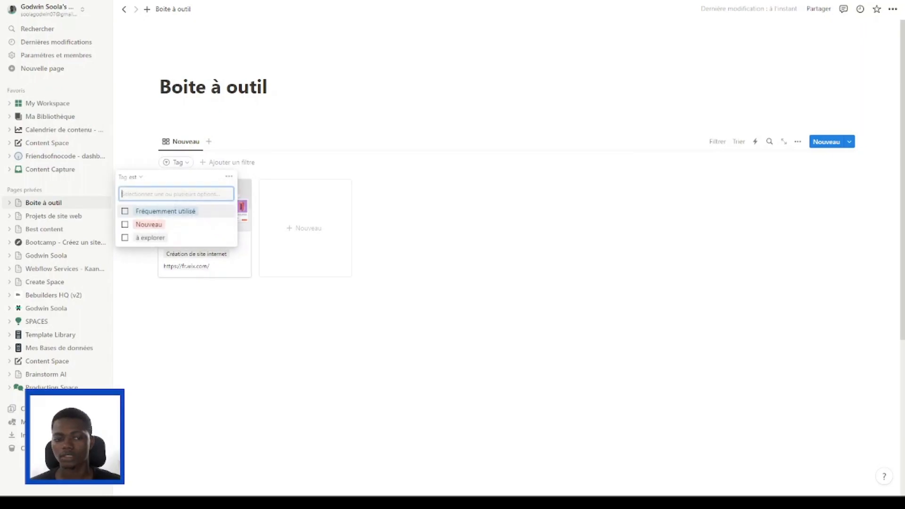
{"action": "left_click", "coordinate": [125, 224]}
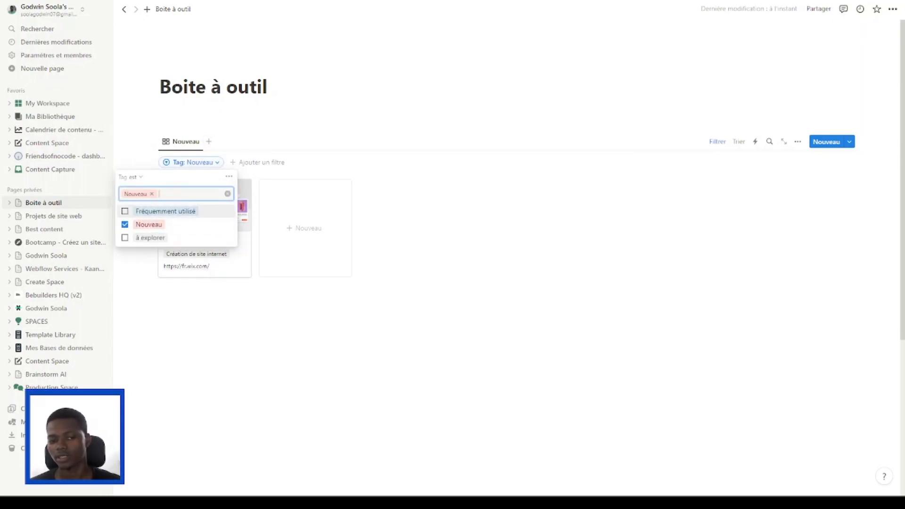
Change the icon of the "Nouveau" gallery view to a downward arrow.
{"action": "left_click", "coordinate": [179, 143]}
{"action": "left_click", "coordinate": [197, 161]}
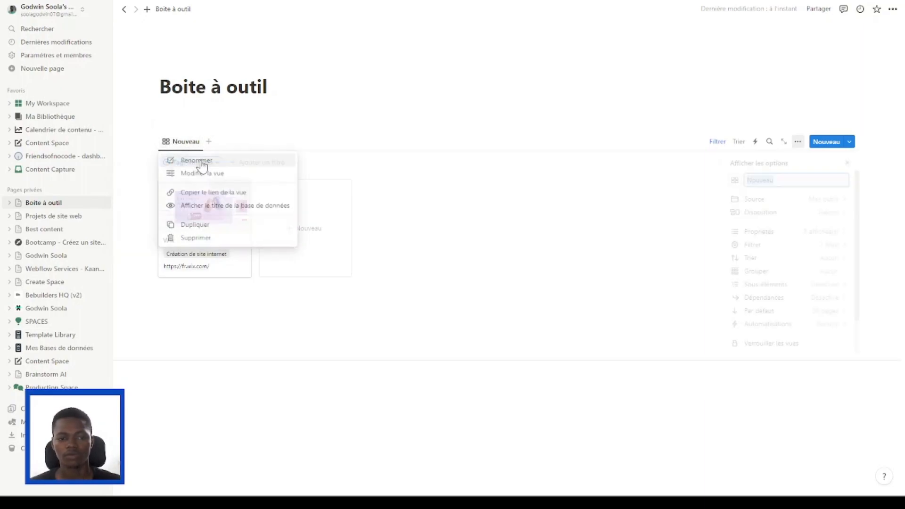
{"action": "left_click", "coordinate": [731, 180]}
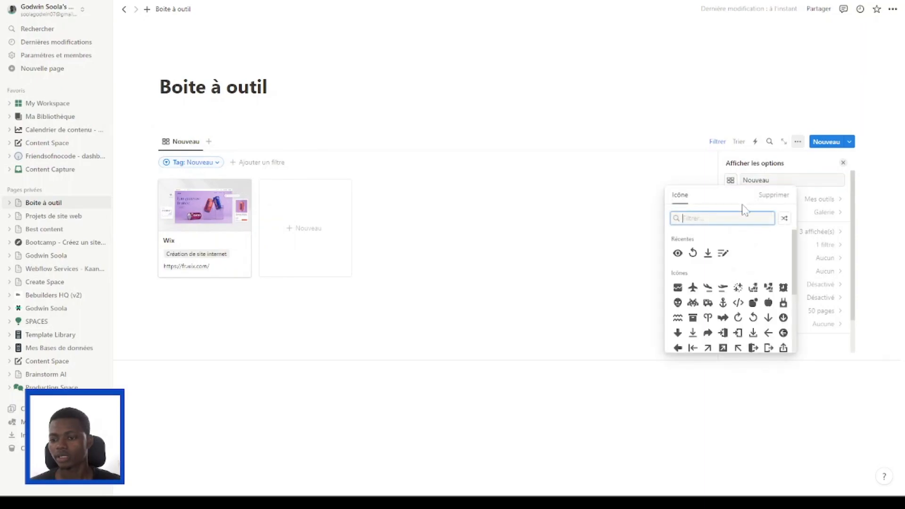
{"action": "left_click", "coordinate": [768, 317]}
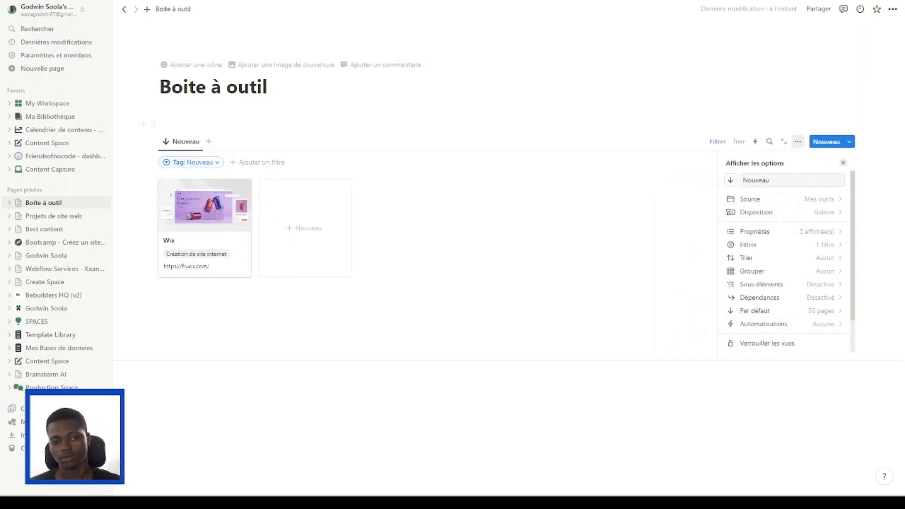
Duplicate the "Nouveau" view, name the copy "à explorer" and give it the eye icon.
{"action": "left_click", "coordinate": [184, 143]}
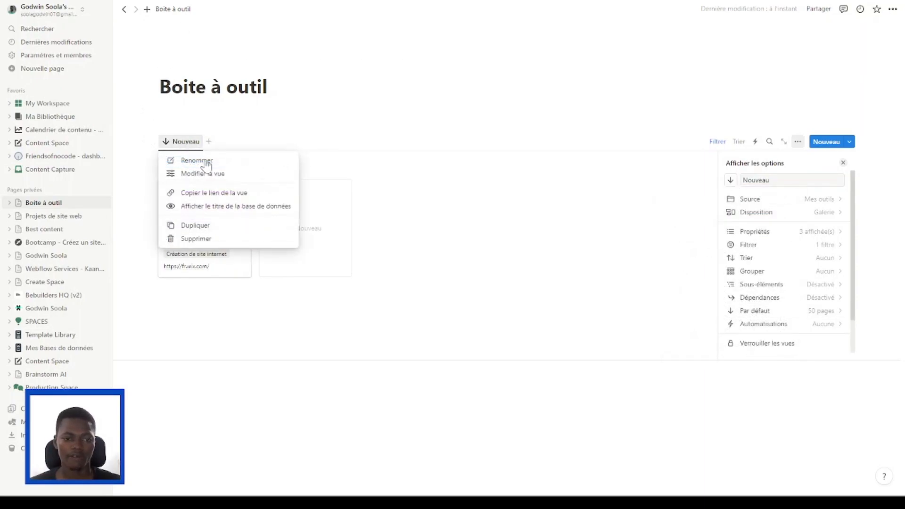
{"action": "left_click", "coordinate": [206, 227]}
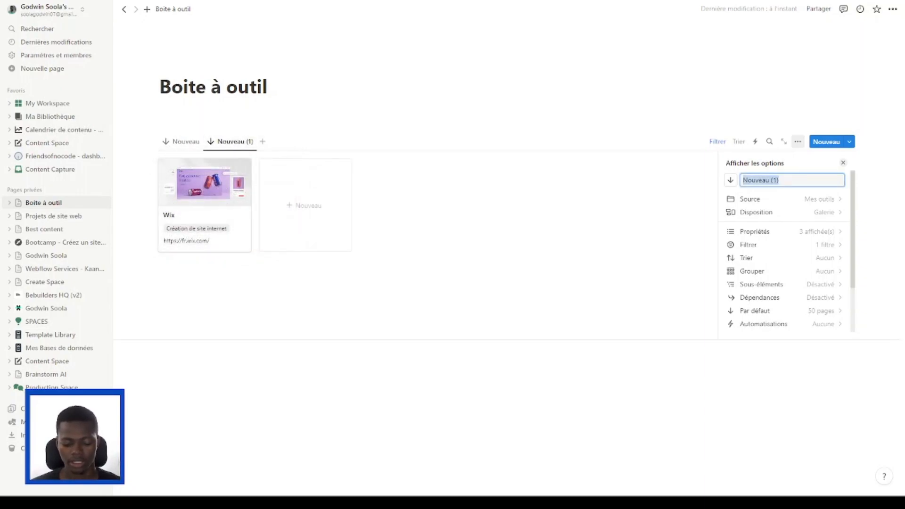
{"action": "type", "text": "à explorer"}
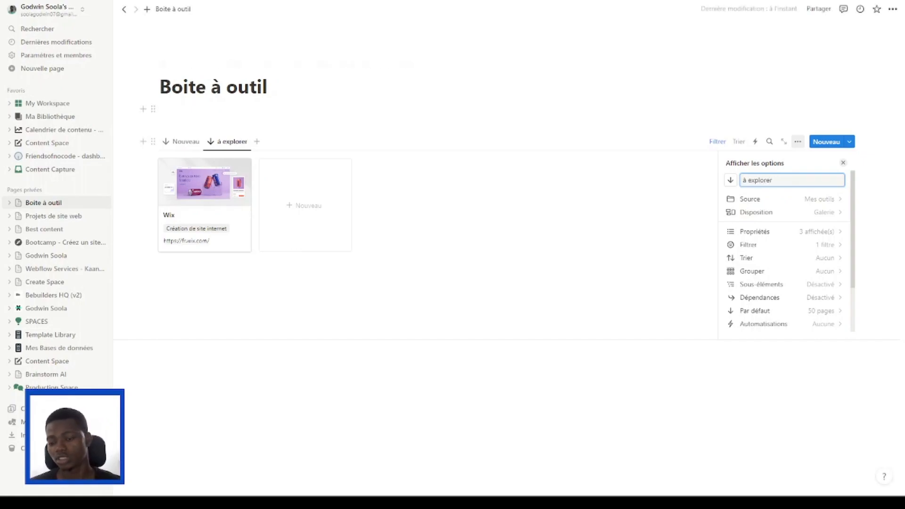
{"action": "left_click", "coordinate": [732, 182]}
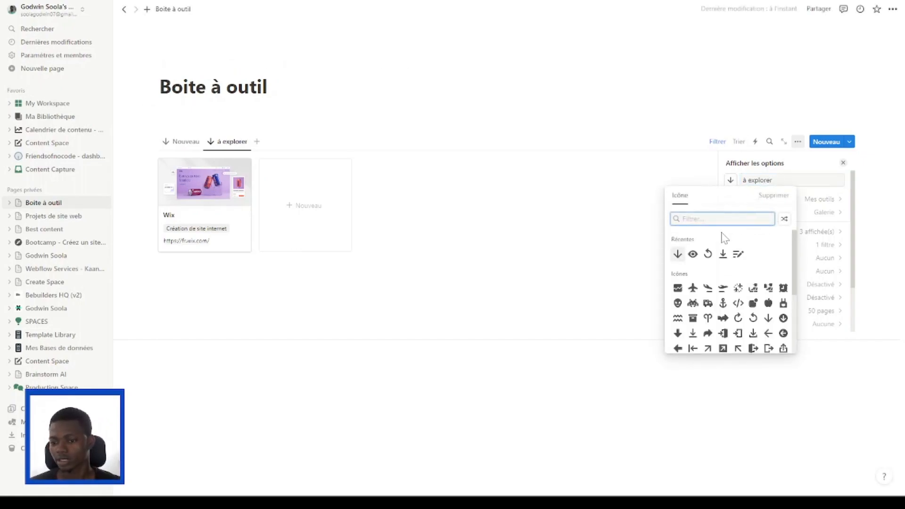
{"action": "left_click", "coordinate": [693, 255]}
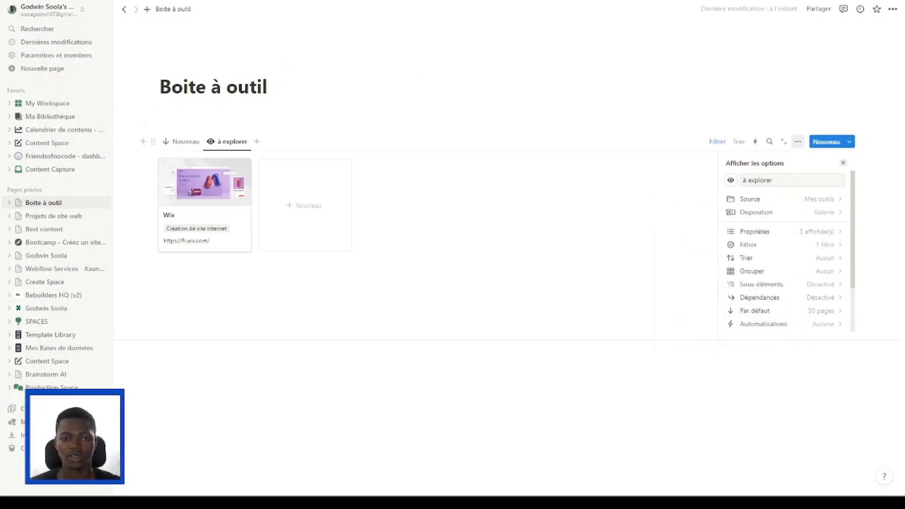
Duplicate the "à explorer" view, name the copy "Fréquemment utilisé" with a circular arrow icon, and close the view options.
{"action": "left_click", "coordinate": [231, 141]}
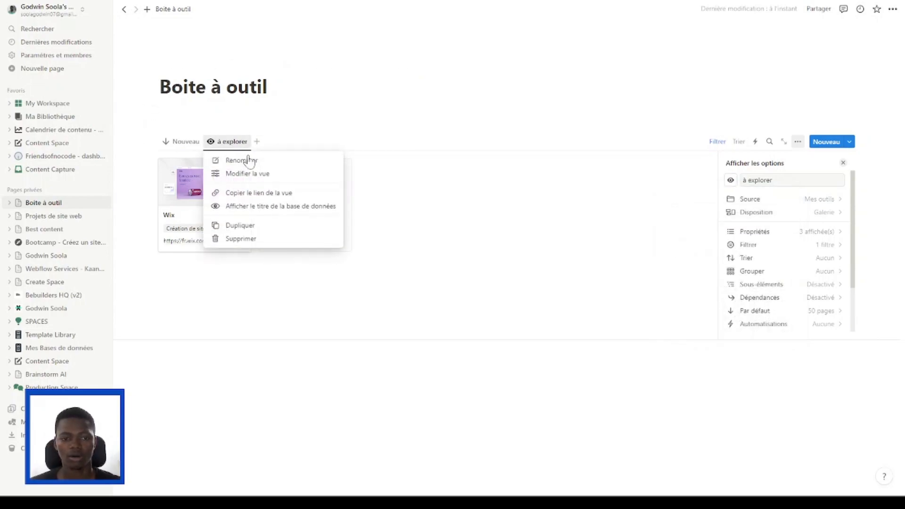
{"action": "left_click", "coordinate": [262, 225]}
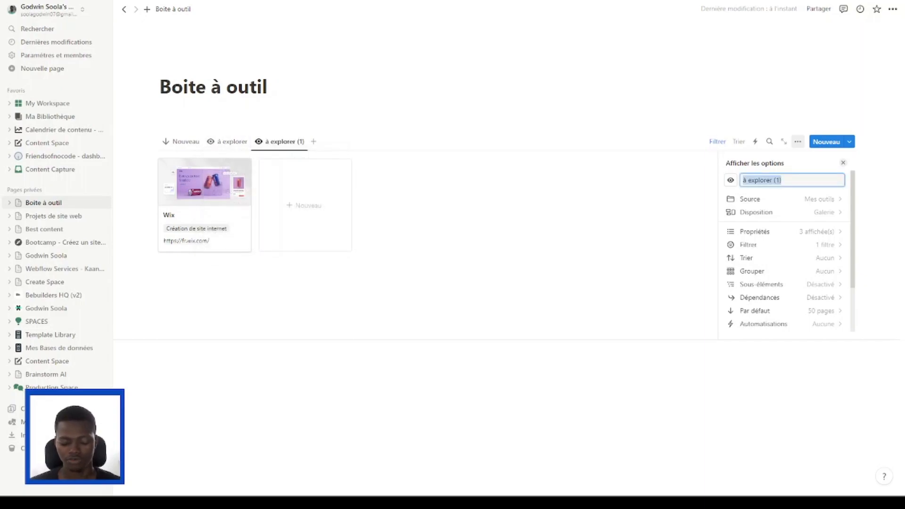
{"action": "type", "text": "Fréquemment utilisé"}
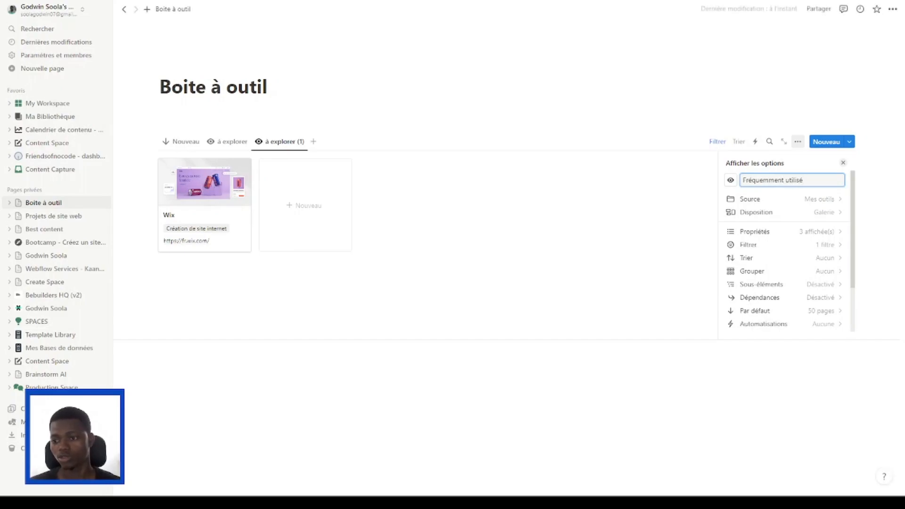
{"action": "left_click", "coordinate": [731, 180]}
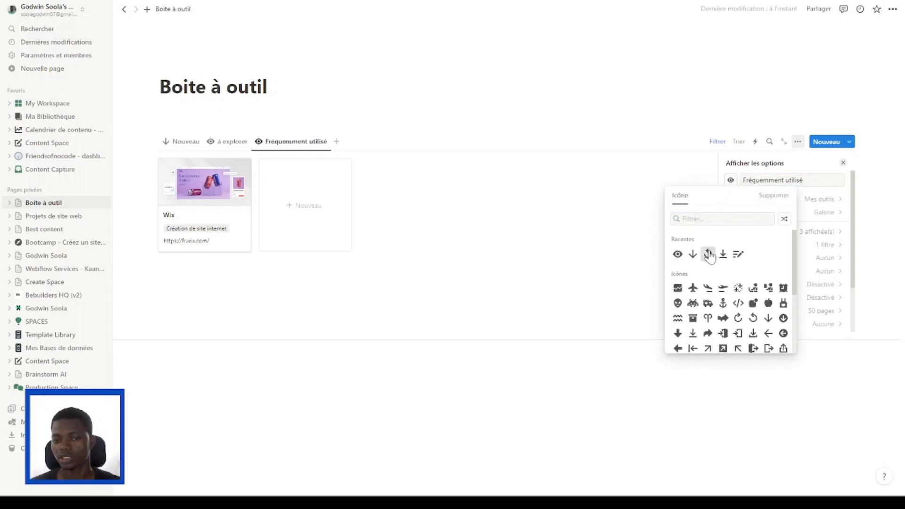
{"action": "left_click", "coordinate": [708, 253]}
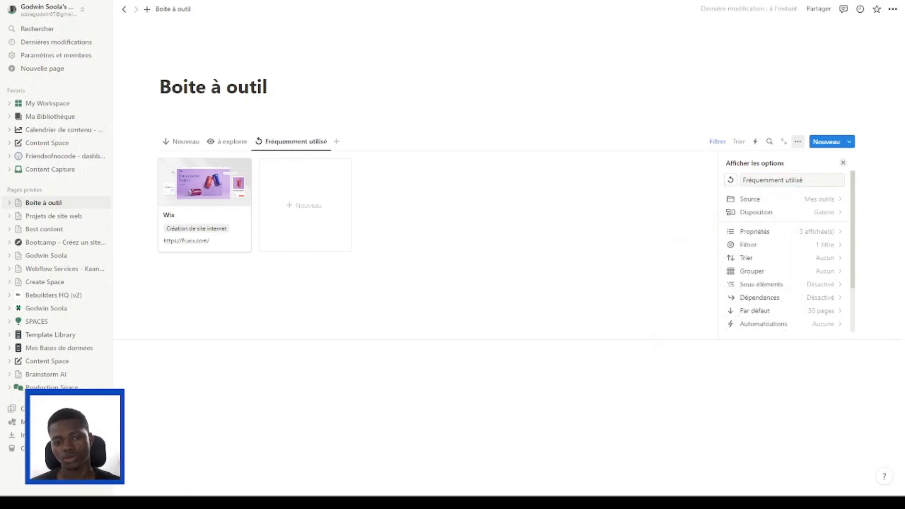
{"action": "left_click", "coordinate": [844, 163]}
Change the Tag filter of the "à explorer" view to "à explorer" only.
{"action": "left_click", "coordinate": [182, 142]}
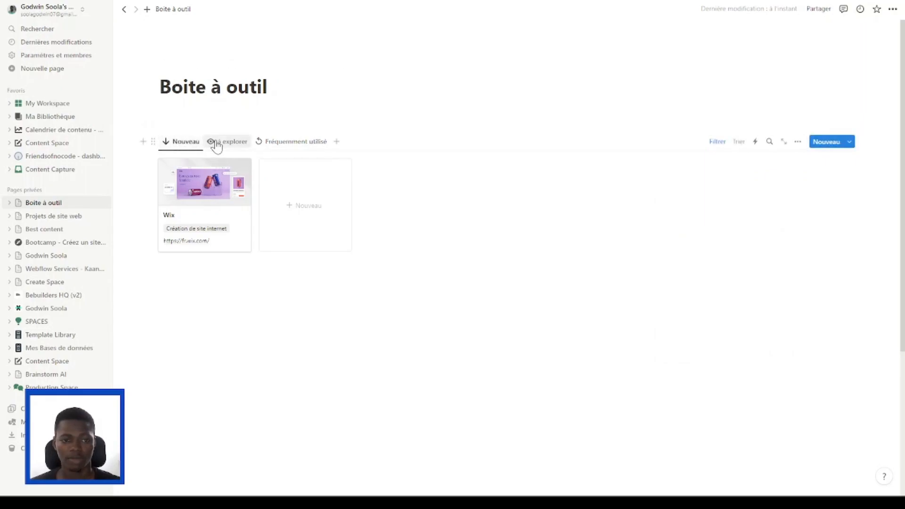
{"action": "left_click", "coordinate": [213, 142]}
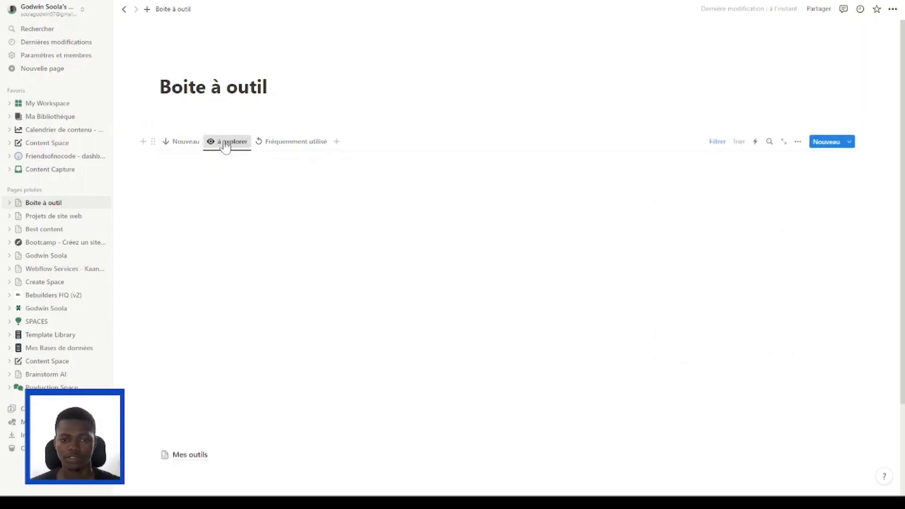
{"action": "left_click", "coordinate": [722, 146]}
{"action": "left_click", "coordinate": [208, 168]}
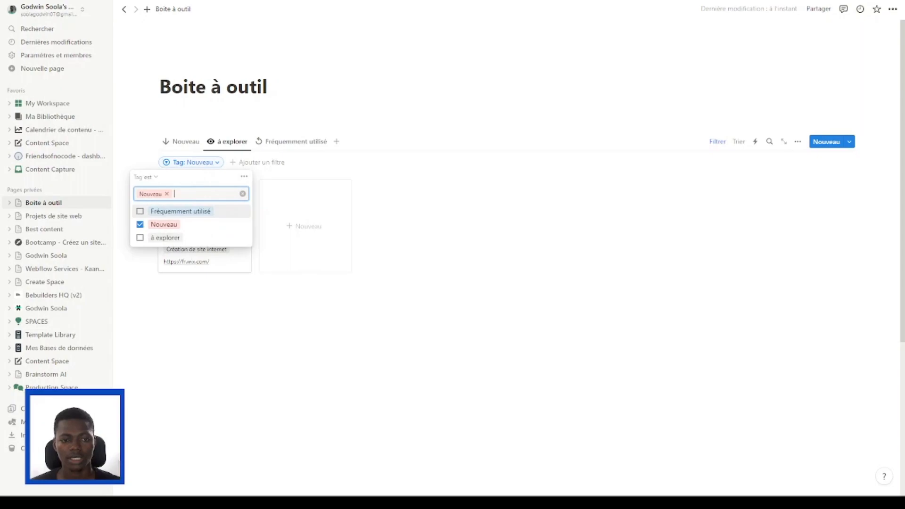
{"action": "left_click", "coordinate": [139, 235]}
{"action": "left_click", "coordinate": [140, 234]}
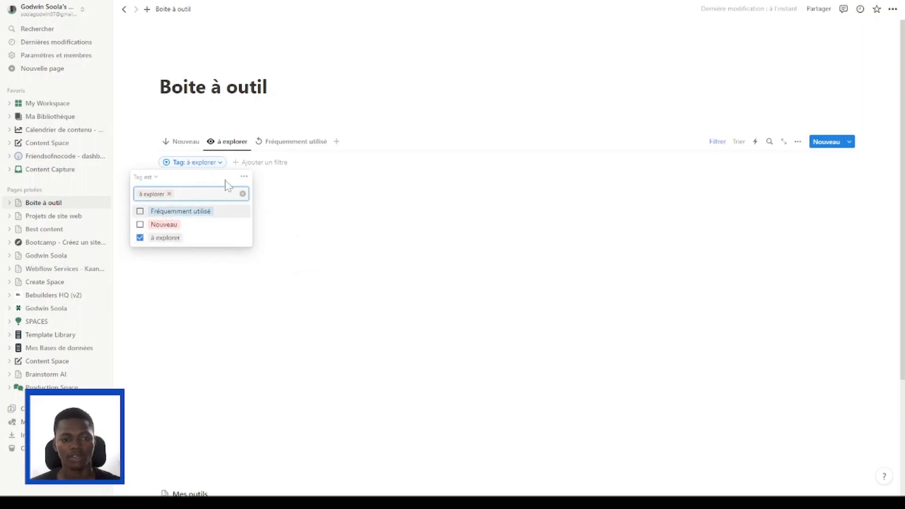
Change the Tag filter of the "Fréquemment utilisé" view to "Fréquemment utilisé" only, and return to the "Nouveau" view.
{"action": "left_click", "coordinate": [296, 144]}
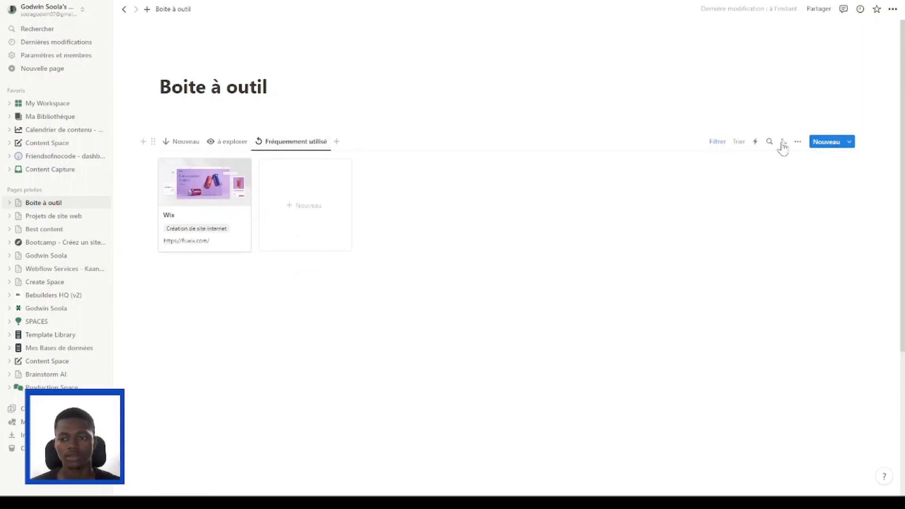
{"action": "left_click", "coordinate": [717, 143]}
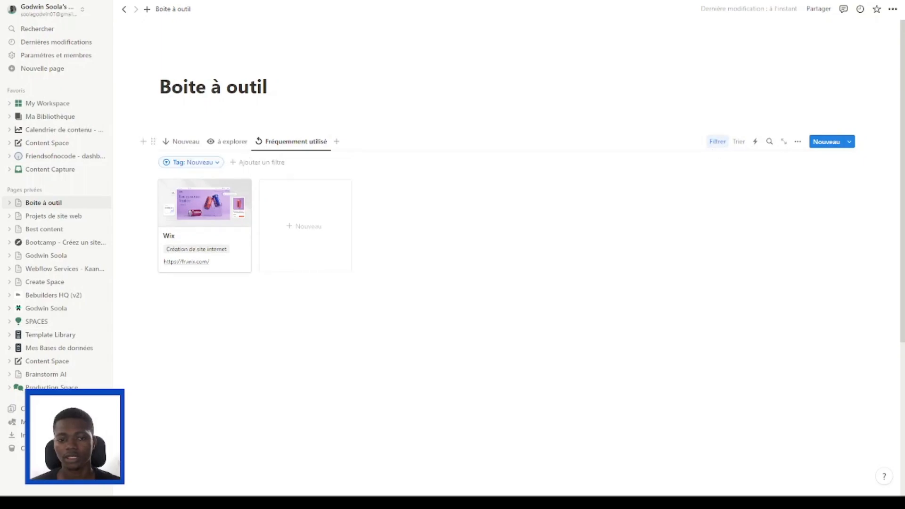
{"action": "left_click", "coordinate": [184, 166]}
{"action": "left_click", "coordinate": [179, 211]}
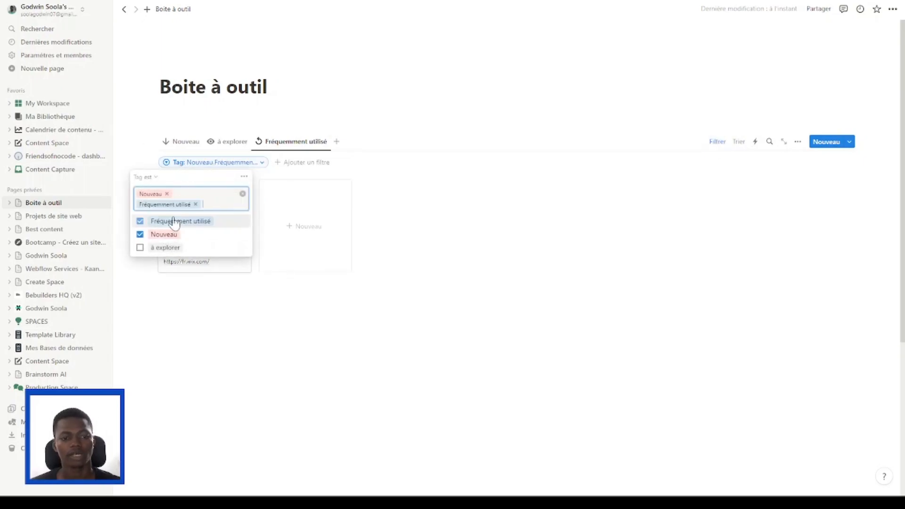
{"action": "left_click", "coordinate": [141, 235]}
{"action": "key", "text": "Escape"}
{"action": "left_click", "coordinate": [183, 142]}
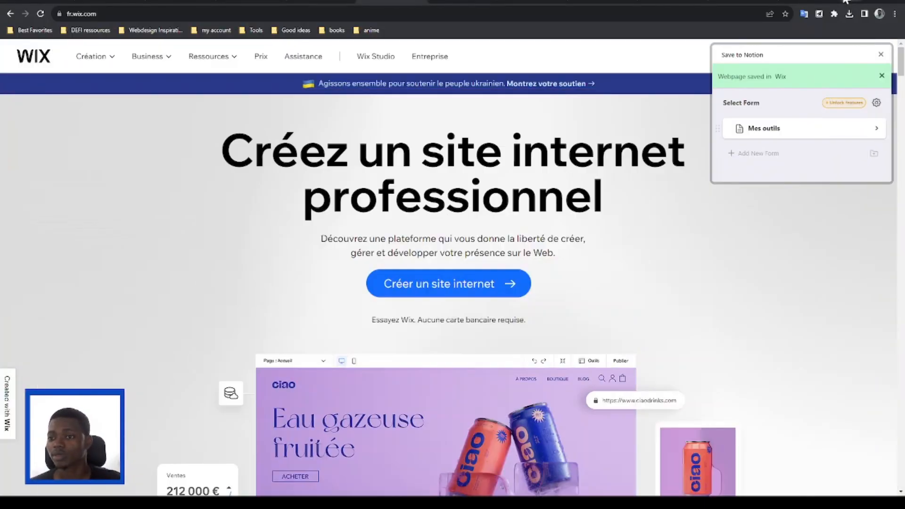
Close the Save to Notion form on the Wix page, switch to pitch.com and look through its homepage.
{"action": "left_click", "coordinate": [880, 54]}
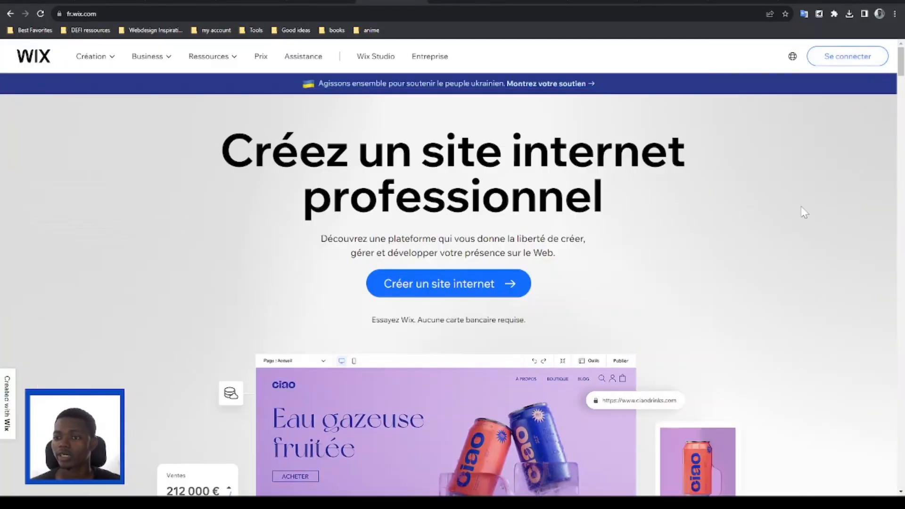
{"action": "left_click", "coordinate": [734, 1]}
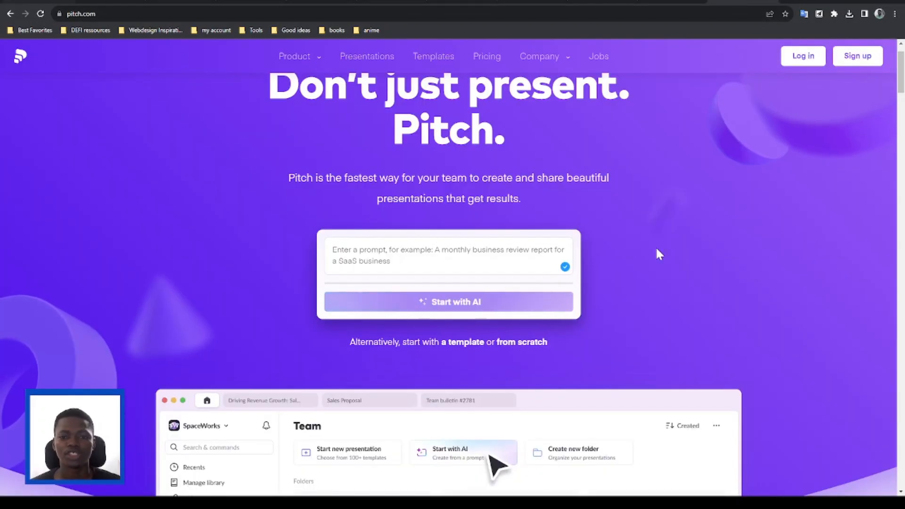
{"action": "scroll", "coordinate": [545, 196], "scroll_direction": "up", "scroll_amount": 1}
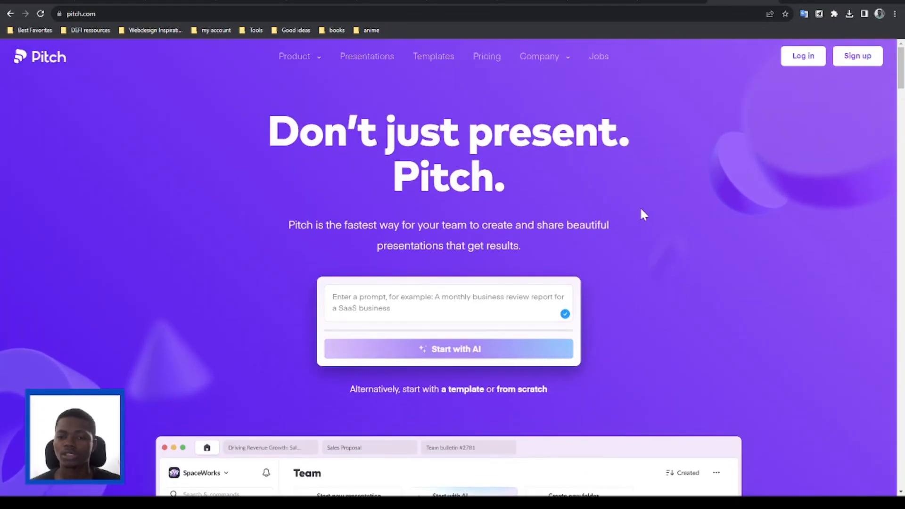
{"action": "scroll", "coordinate": [641, 212], "scroll_direction": "down", "scroll_amount": 10}
{"action": "scroll", "coordinate": [622, 217], "scroll_direction": "up", "scroll_amount": 5}
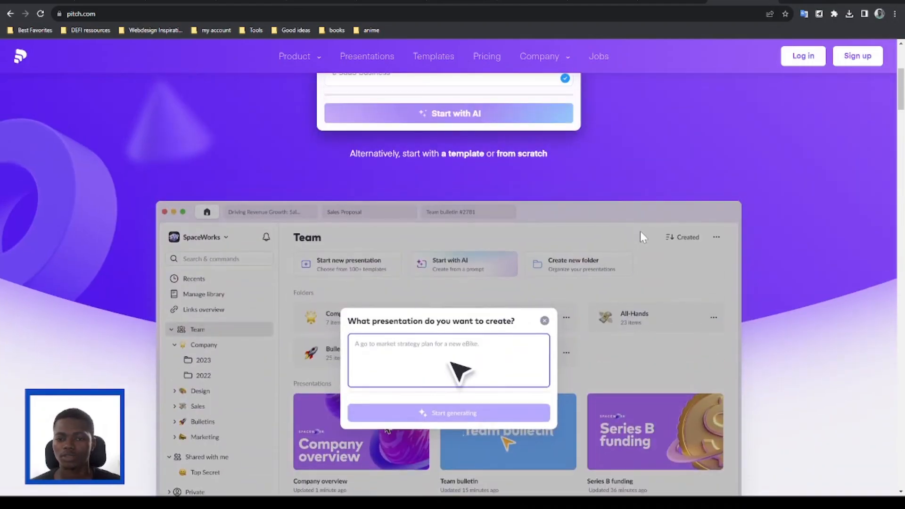
{"action": "scroll", "coordinate": [537, 276], "scroll_direction": "down", "scroll_amount": 4}
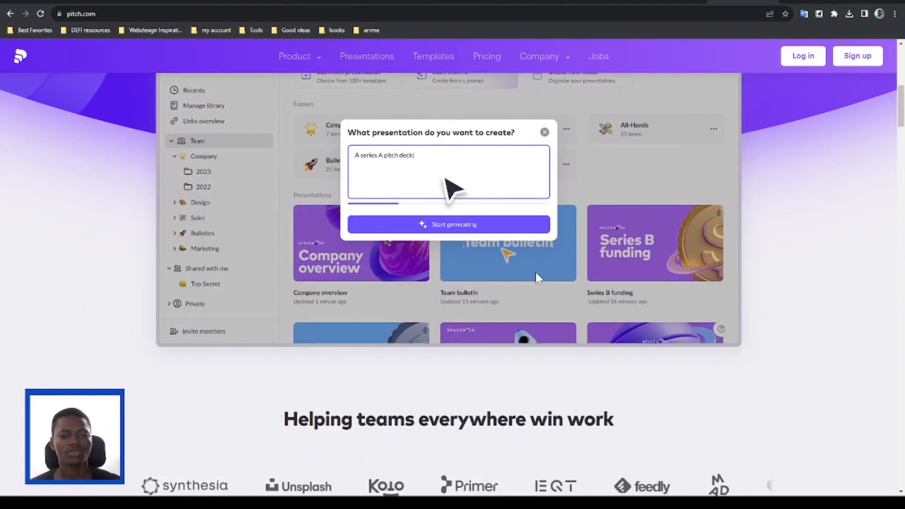
{"action": "scroll", "coordinate": [535, 272], "scroll_direction": "down", "scroll_amount": 1}
{"action": "scroll", "coordinate": [553, 279], "scroll_direction": "up", "scroll_amount": 4}
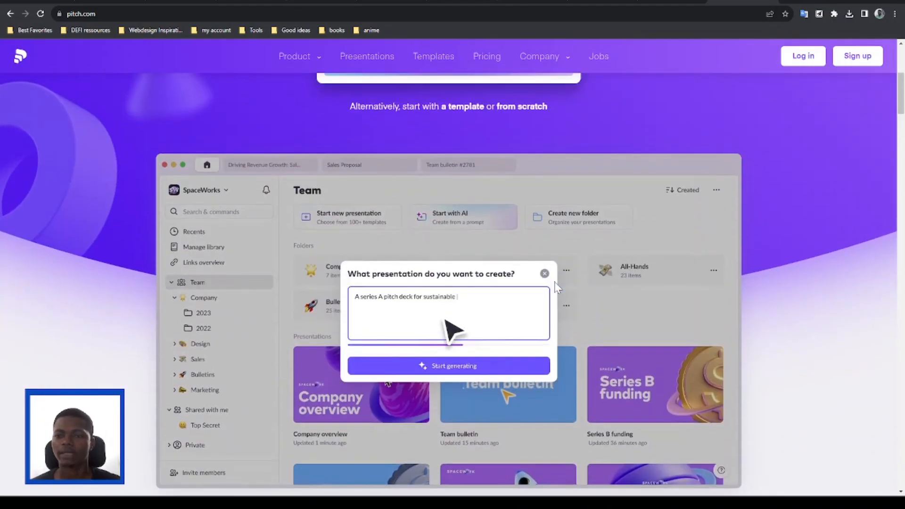
{"action": "scroll", "coordinate": [555, 284], "scroll_direction": "up", "scroll_amount": 6}
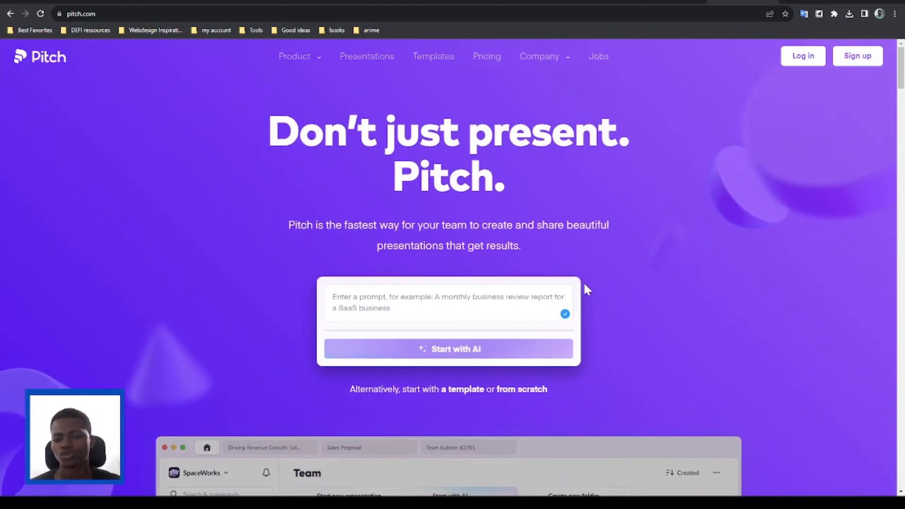
Open the Save to Notion form "Mes outils" for the Pitch homepage and set the Nom to "Pitch".
{"action": "left_click", "coordinate": [820, 14]}
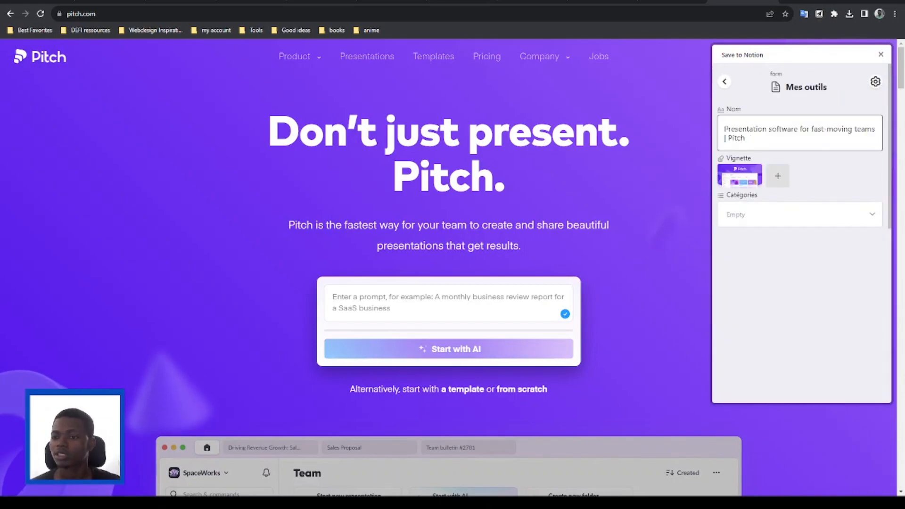
{"action": "triple_click", "coordinate": [725, 130]}
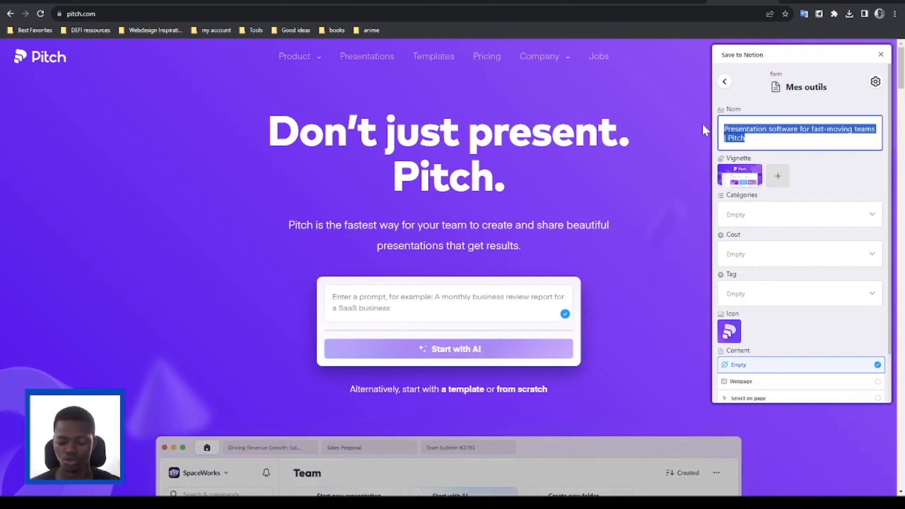
{"action": "type", "text": "Pitch"}
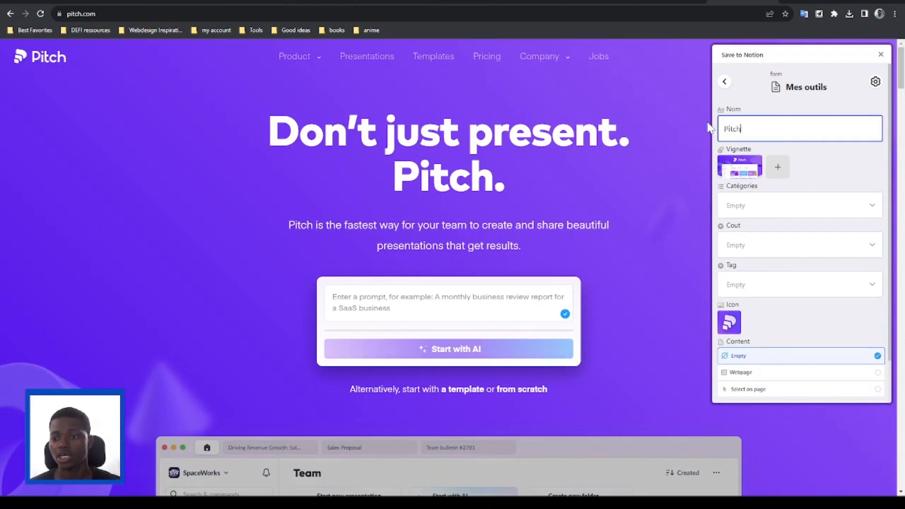
Create the category "Présentation" and assign it to the Pitch entry.
{"action": "left_click", "coordinate": [764, 205]}
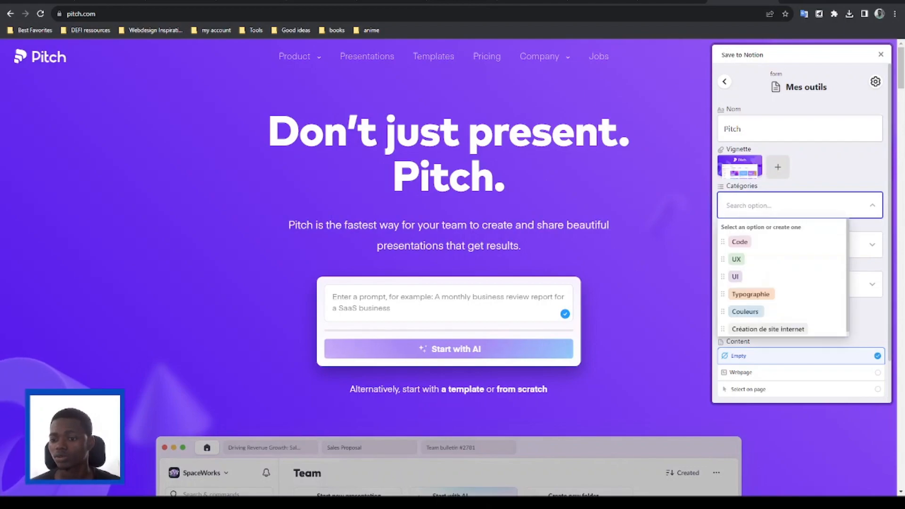
{"action": "type", "text": "Prés"}
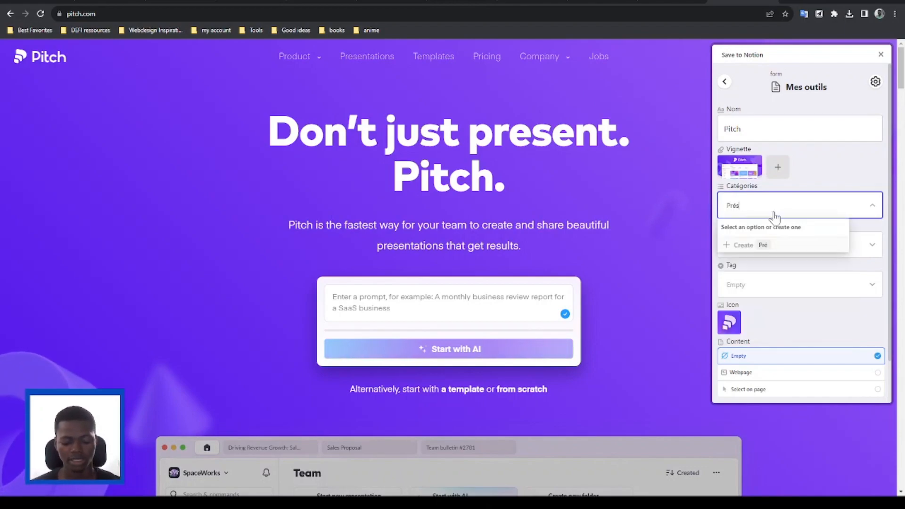
{"action": "type", "text": "entation"}
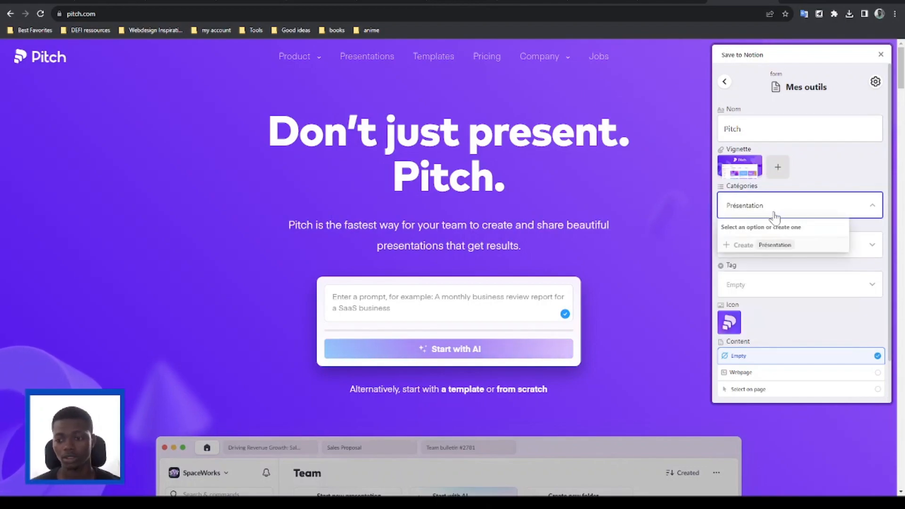
{"action": "key", "text": "Return"}
{"action": "left_click", "coordinate": [819, 178]}
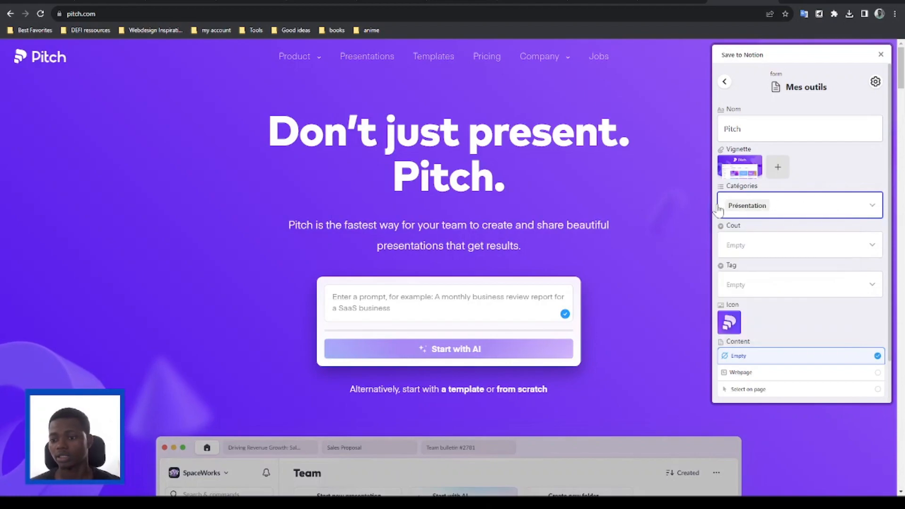
Set the Pitch entry's Cout to "Freemium" in the Save to Notion form.
{"action": "left_click", "coordinate": [782, 252]}
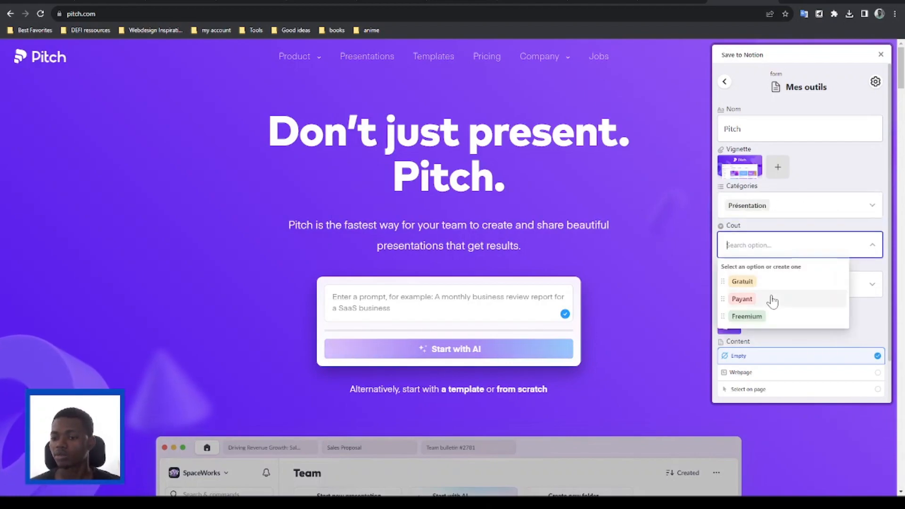
{"action": "scroll", "coordinate": [352, 88], "scroll_direction": "down", "scroll_amount": 5}
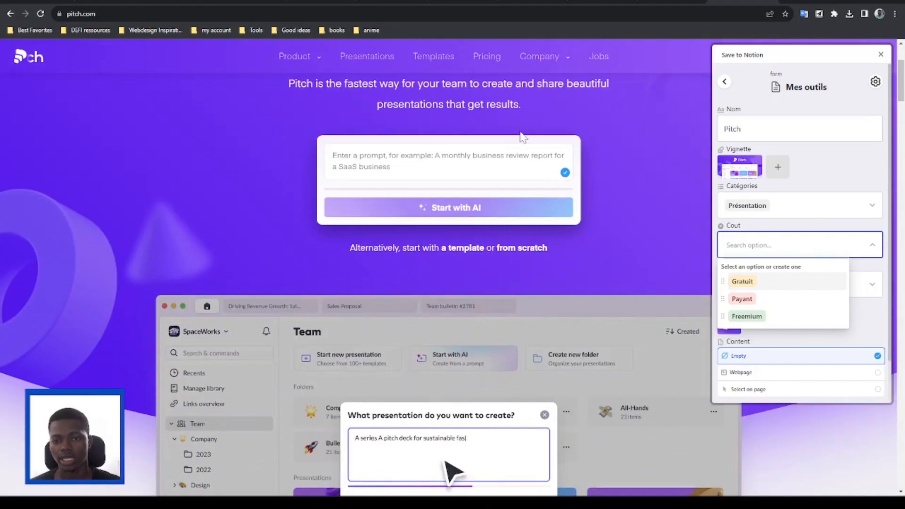
{"action": "scroll", "coordinate": [580, 191], "scroll_direction": "down", "scroll_amount": 3}
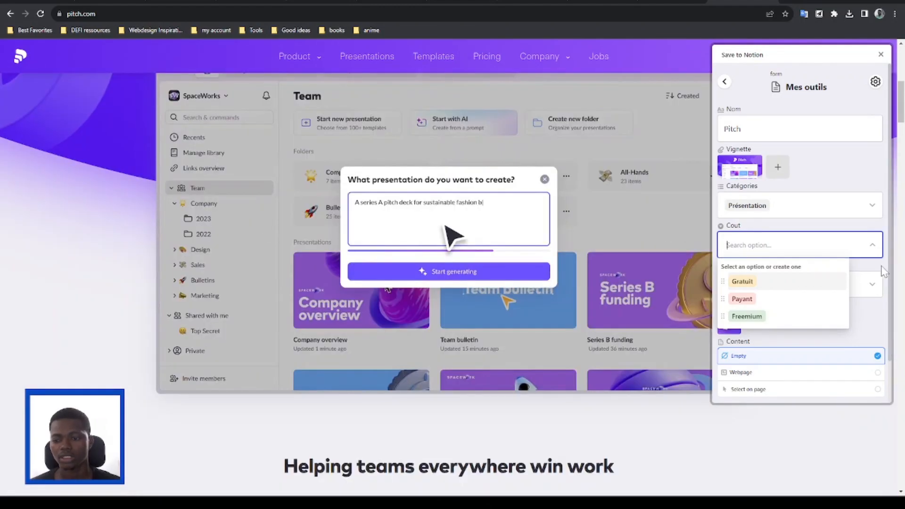
{"action": "left_click", "coordinate": [754, 316]}
{"action": "scroll", "coordinate": [818, 208], "scroll_direction": "down", "scroll_amount": 1}
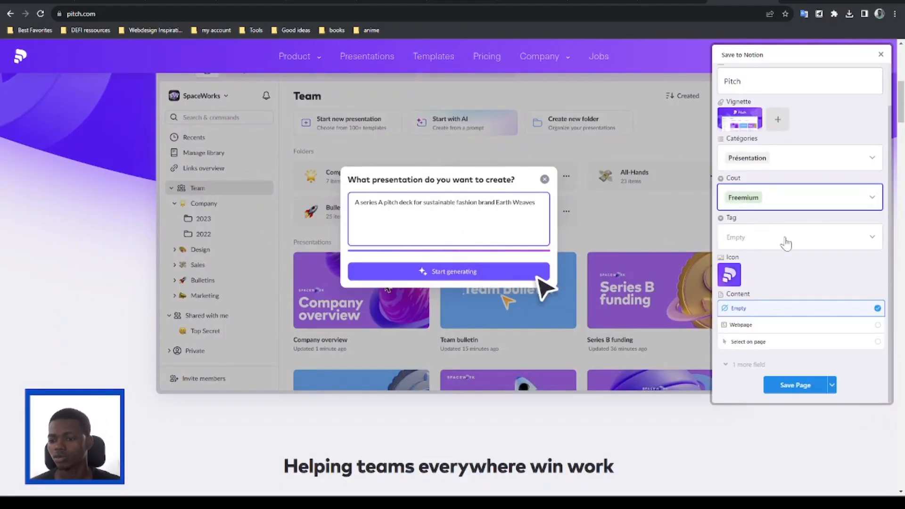
Tag the Pitch entry as "à explorer" and save the page to Notion.
{"action": "left_click", "coordinate": [792, 243]}
{"action": "left_click", "coordinate": [761, 309]}
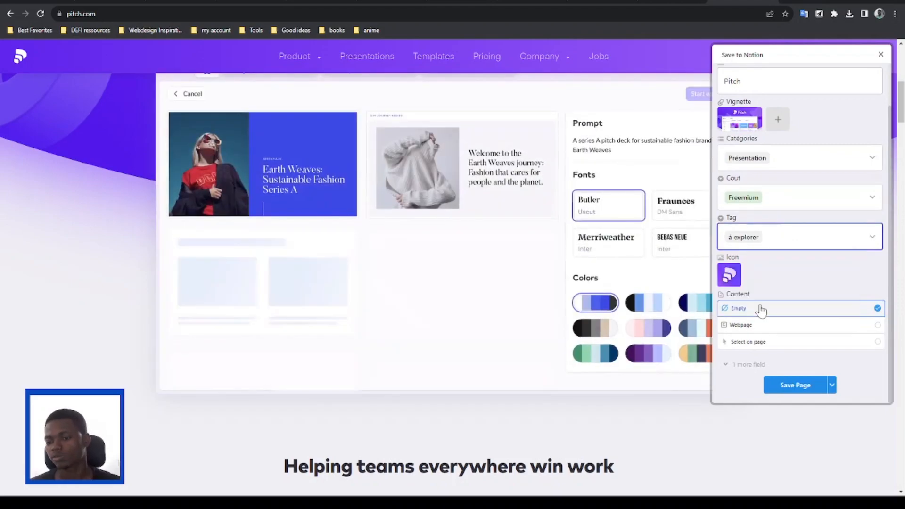
{"action": "scroll", "coordinate": [761, 308], "scroll_direction": "down", "scroll_amount": 1}
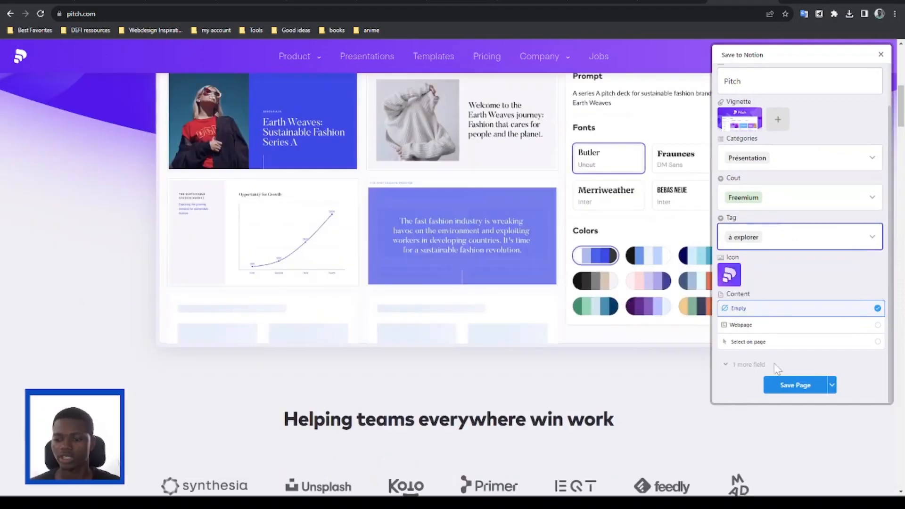
{"action": "left_click", "coordinate": [806, 386]}
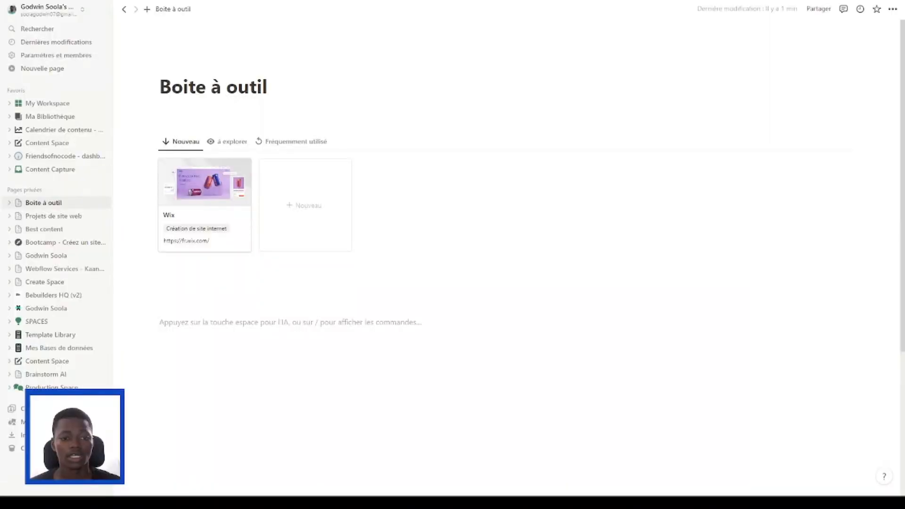
Switch to Notion and check the "Nouveau", "à explorer" and "Fréquemment utilisé" views of "Boite à outil" for the Pitch entry.
{"action": "left_click", "coordinate": [227, 143]}
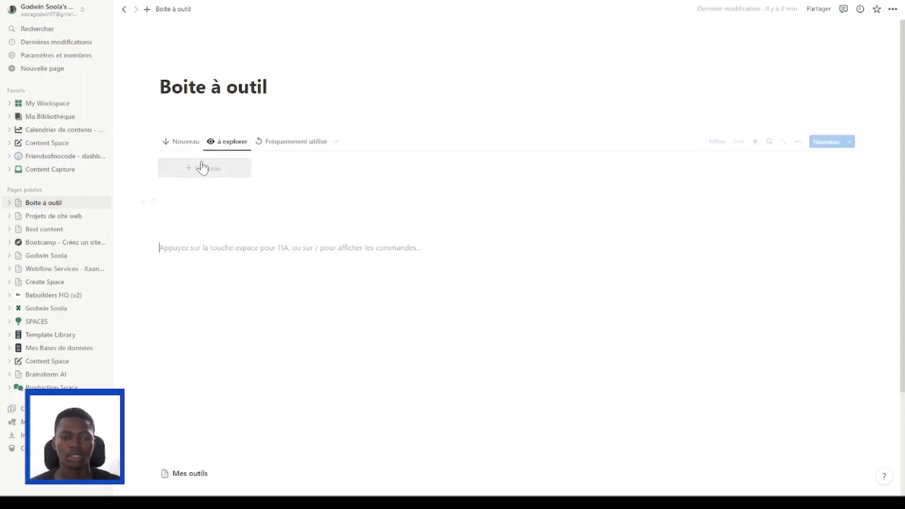
{"action": "left_click", "coordinate": [192, 147]}
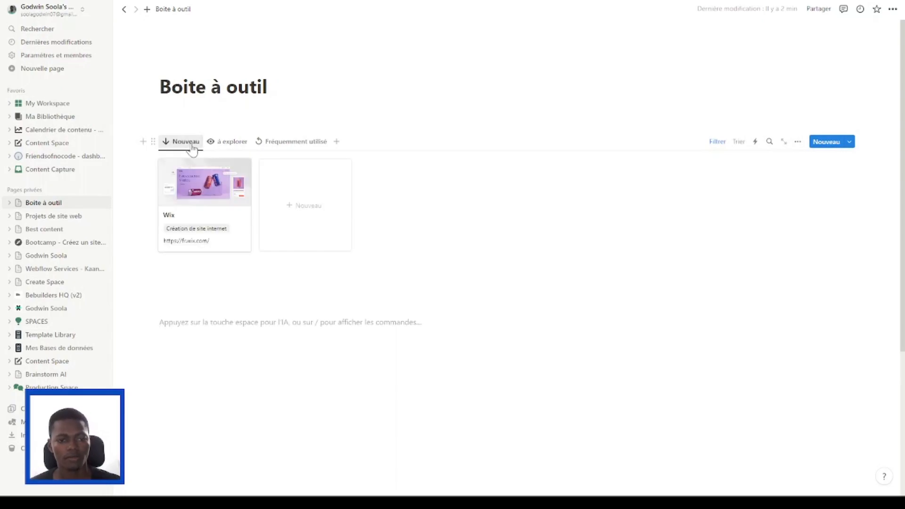
{"action": "left_click", "coordinate": [220, 144]}
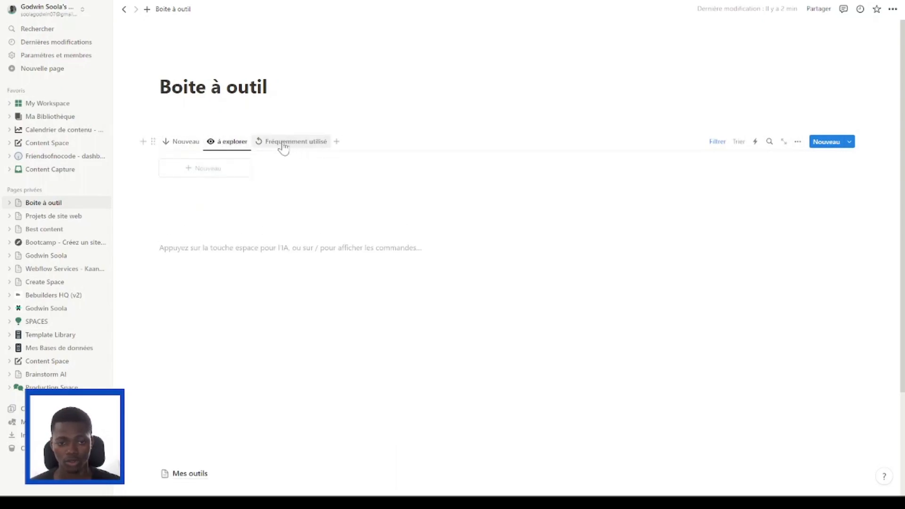
{"action": "left_click", "coordinate": [186, 146]}
{"action": "left_click", "coordinate": [239, 148]}
{"action": "left_click", "coordinate": [298, 148]}
{"action": "left_click", "coordinate": [223, 145]}
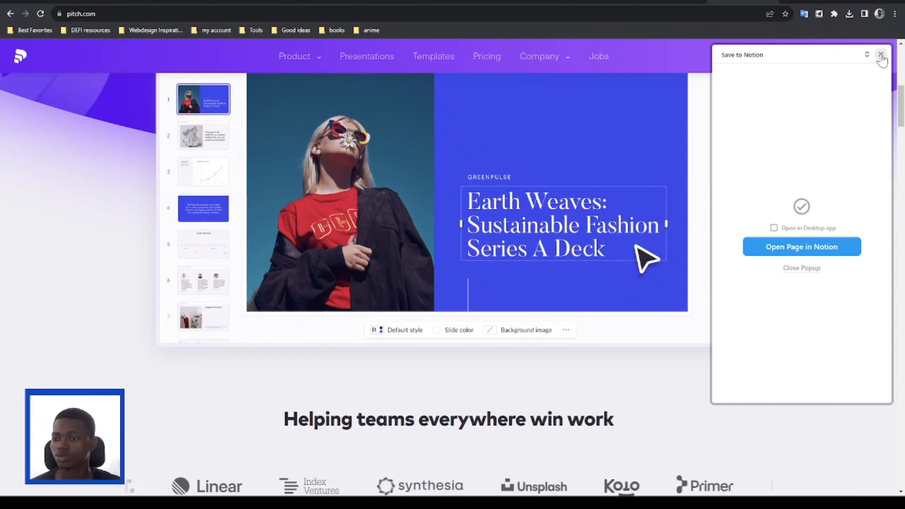
Dismiss the Save to Notion popup on pitch.com, then switch to uicolors.app and reopen the "Mes outils" form there.
{"action": "left_click", "coordinate": [880, 56]}
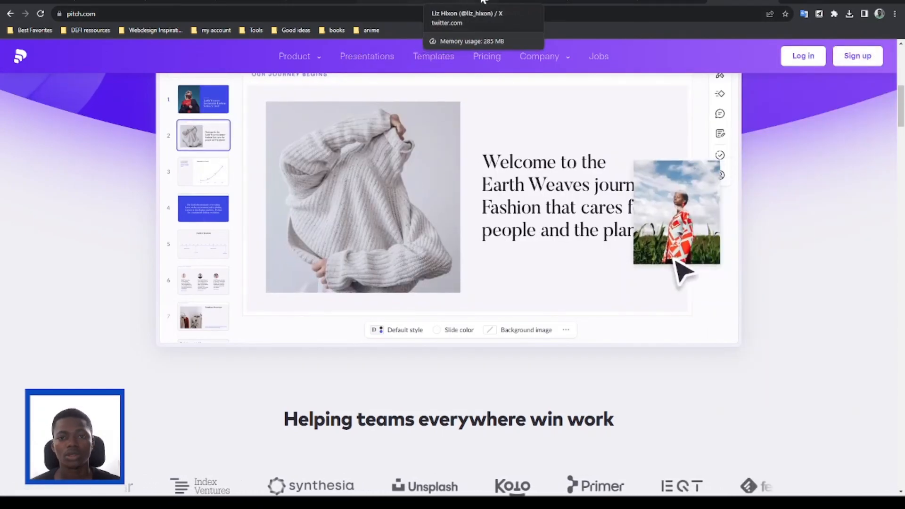
{"action": "left_click", "coordinate": [532, 5]}
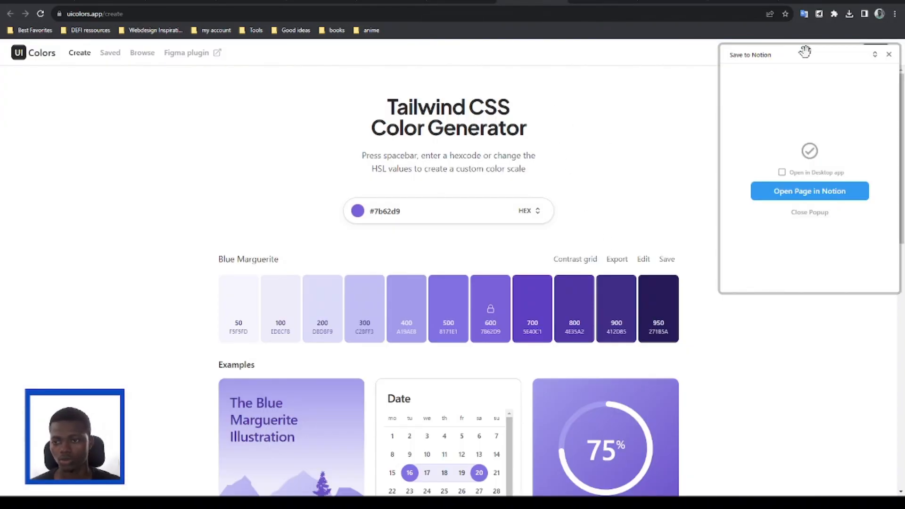
{"action": "left_click", "coordinate": [889, 55]}
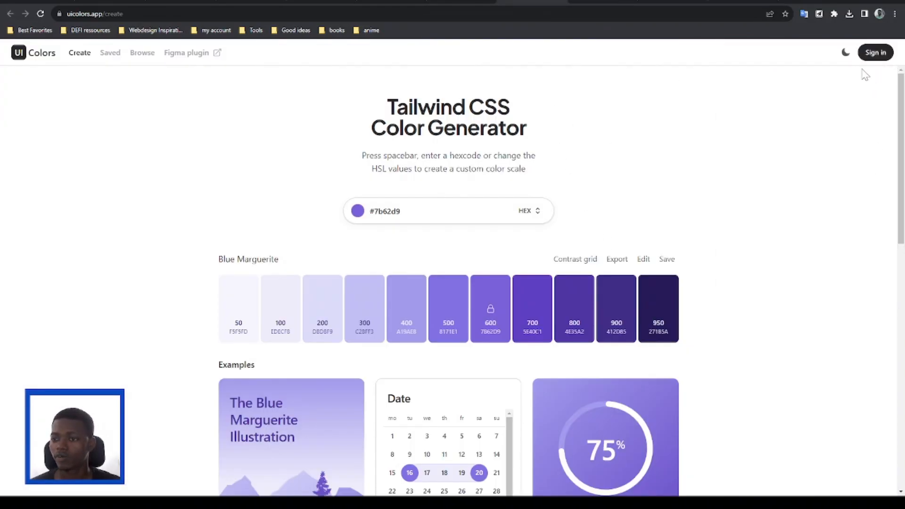
{"action": "left_click", "coordinate": [818, 13]}
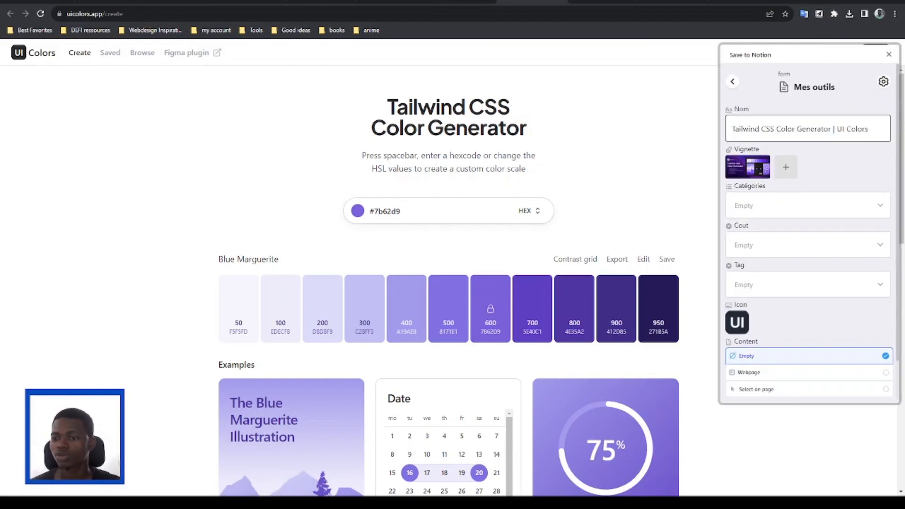
Assign the category "Couleurs" and the Cout "Gratuit" to the Tailwind CSS Color Generator entry.
{"action": "left_click", "coordinate": [801, 204]}
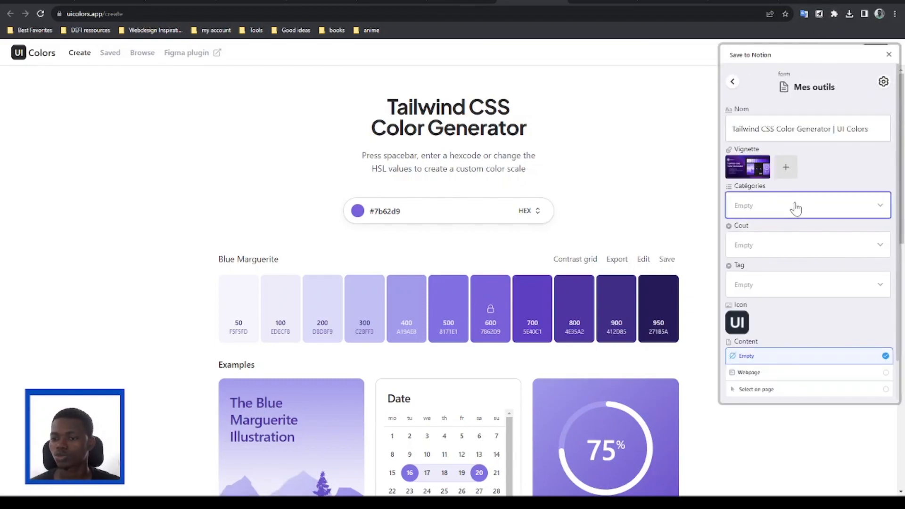
{"action": "left_click", "coordinate": [753, 312]}
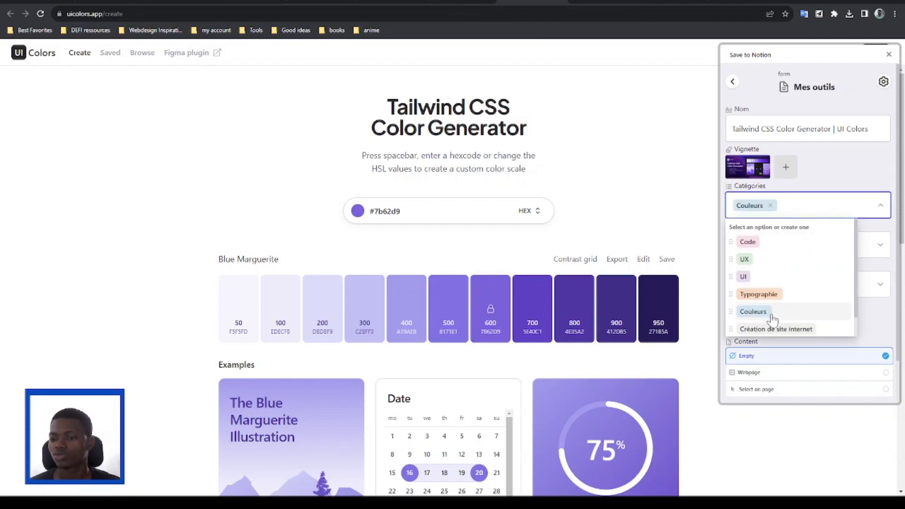
{"action": "key", "text": "Escape"}
{"action": "left_click", "coordinate": [796, 252]}
{"action": "left_click", "coordinate": [778, 281]}
{"action": "scroll", "coordinate": [796, 243], "scroll_direction": "down", "scroll_amount": 1}
Tag the Tailwind CSS Color Generator entry as "Fréquemment utilisé" and save the page to Notion.
{"action": "left_click", "coordinate": [797, 243]}
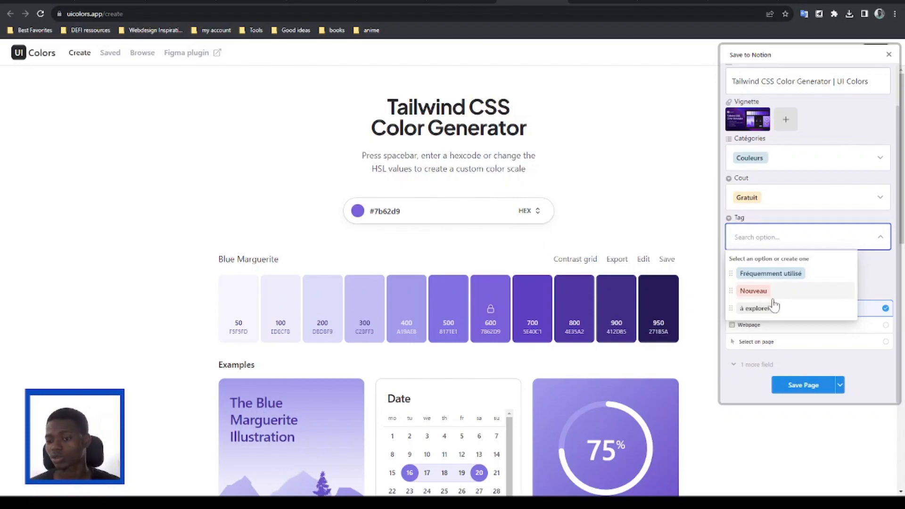
{"action": "left_click", "coordinate": [759, 292]}
{"action": "left_click", "coordinate": [774, 242]}
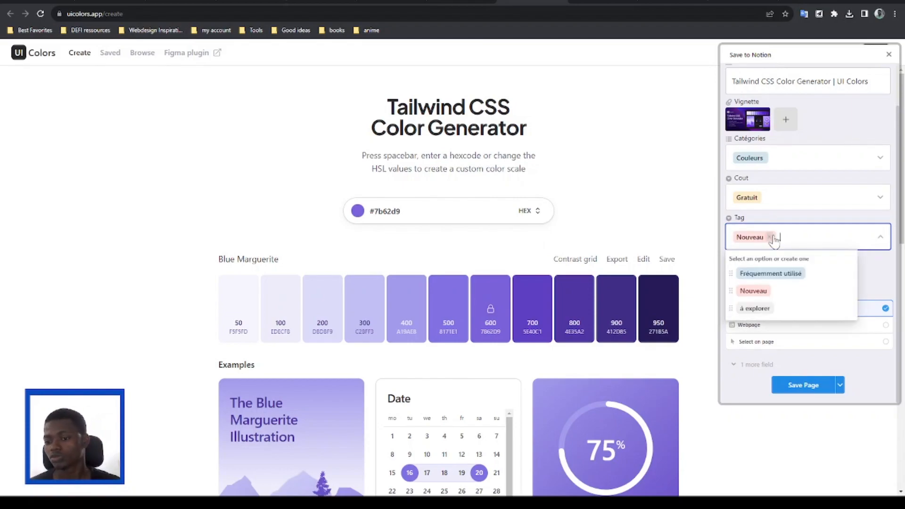
{"action": "left_click", "coordinate": [776, 268]}
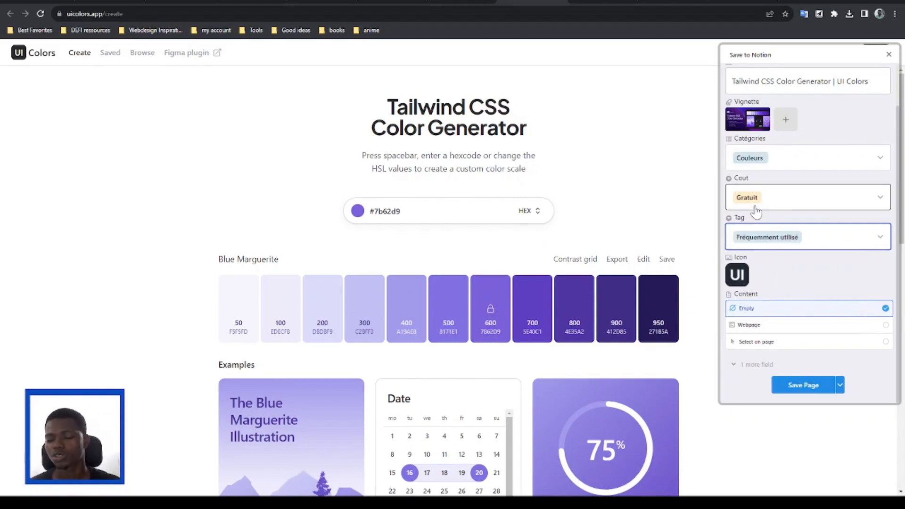
{"action": "left_click", "coordinate": [804, 385]}
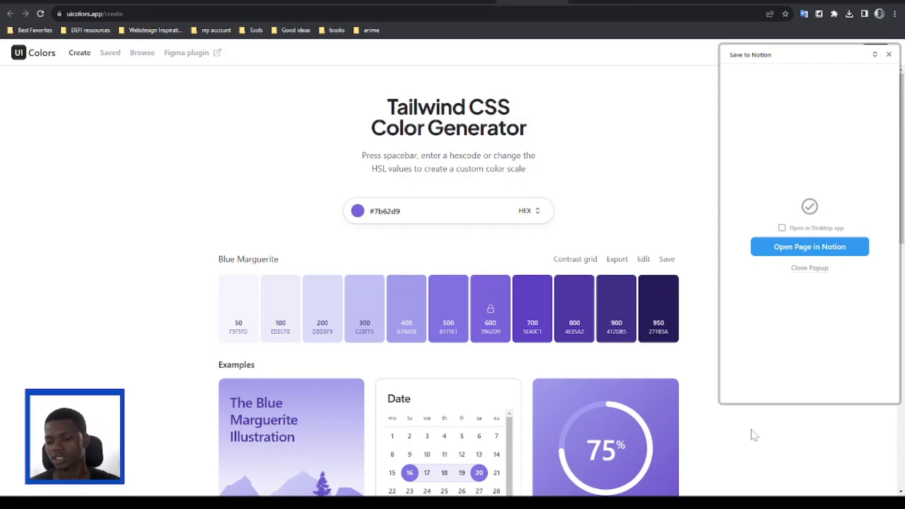
Switch to Notion and look through the three gallery views of "Boite à outil" for the newly saved tools.
{"action": "mouse_move", "coordinate": [633, 488]}
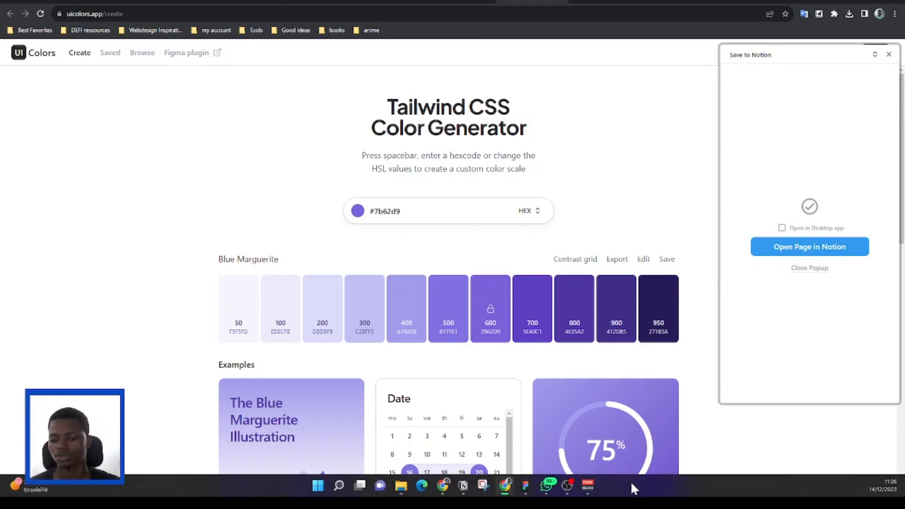
{"action": "left_click", "coordinate": [463, 487]}
{"action": "left_click", "coordinate": [285, 147]}
{"action": "left_click", "coordinate": [166, 141]}
{"action": "left_click", "coordinate": [225, 143]}
{"action": "left_click", "coordinate": [190, 146]}
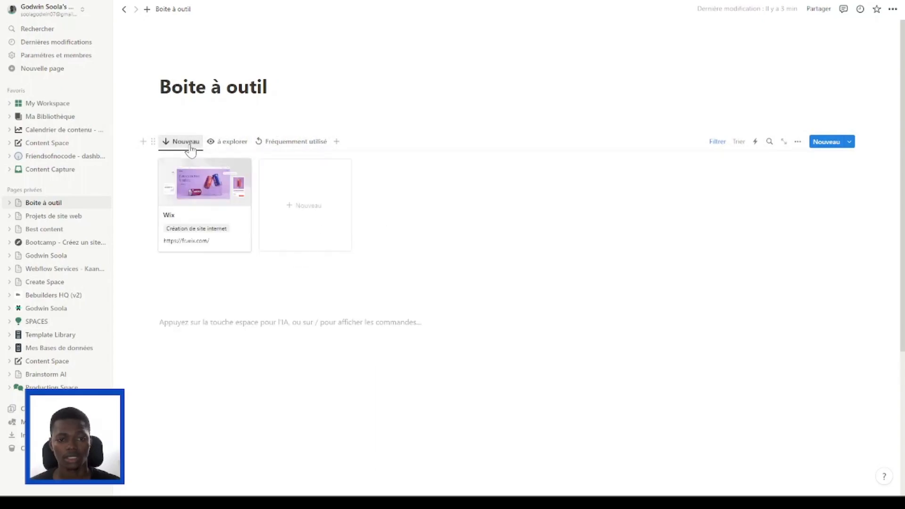
{"action": "left_click", "coordinate": [280, 145]}
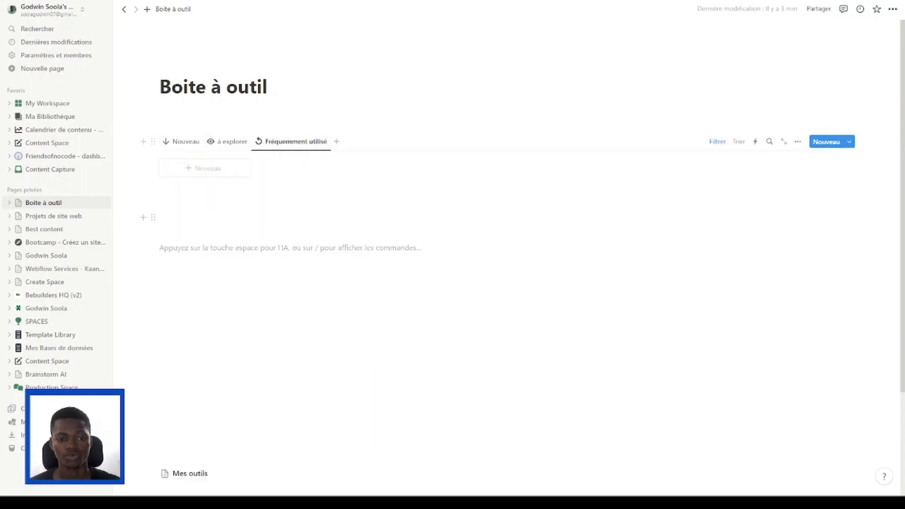
Open the "Mes outils" database to examine its saved entries, and return to the "Nouveau" view of "Boite à outil".
{"action": "left_click", "coordinate": [191, 474]}
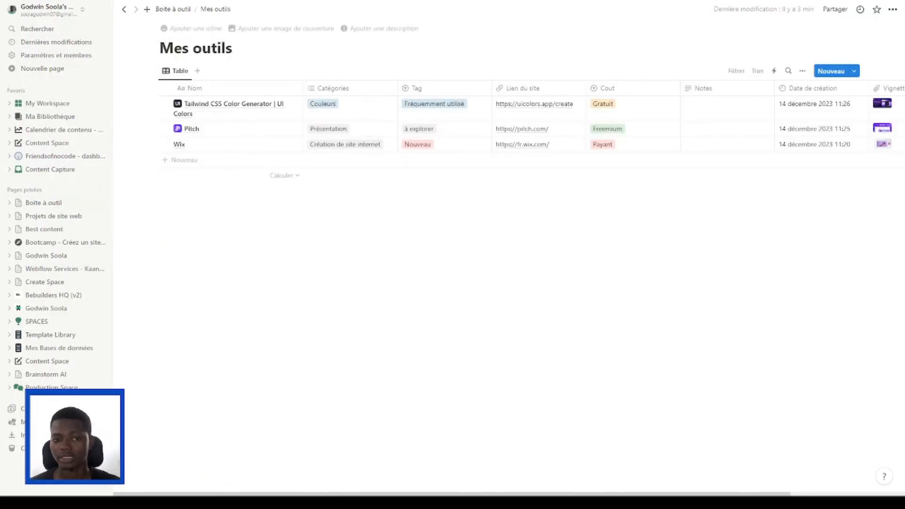
{"action": "left_click", "coordinate": [174, 9]}
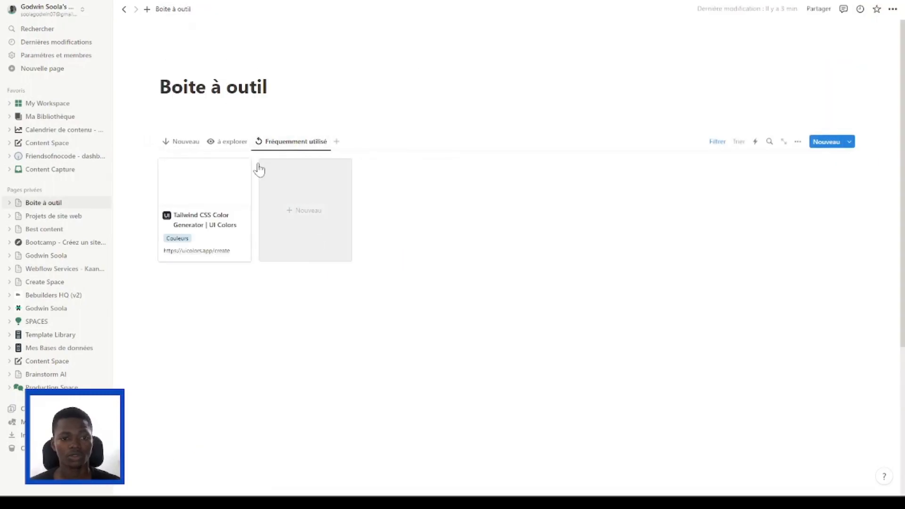
{"action": "left_click", "coordinate": [180, 145]}
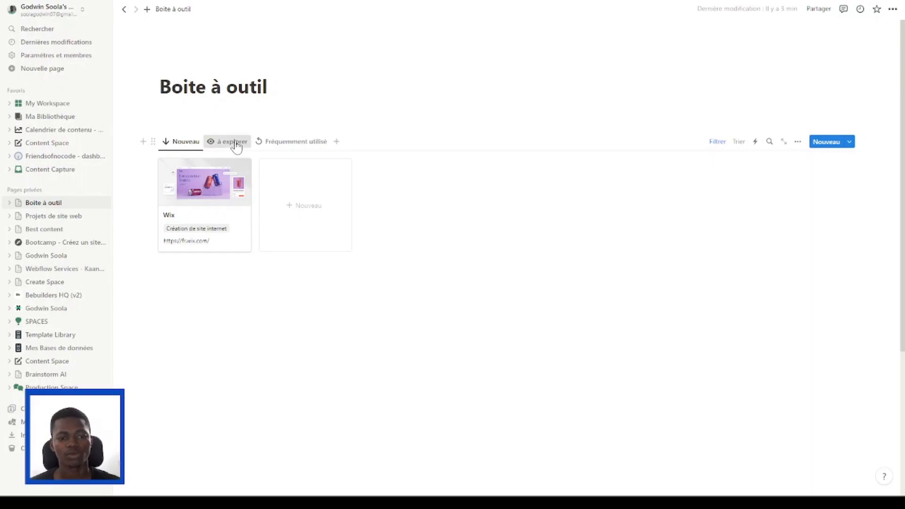
Inspect the Tag filter of the "à explorer" view.
{"action": "left_click", "coordinate": [235, 143]}
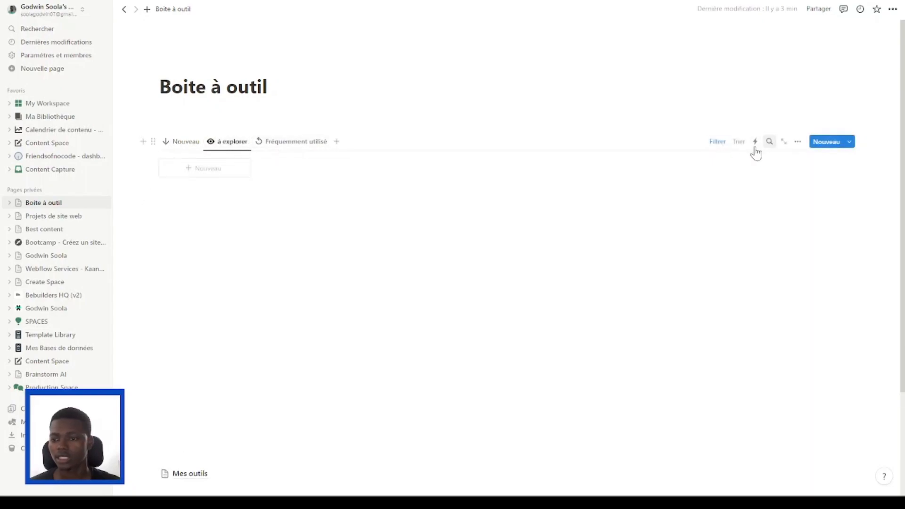
{"action": "left_click", "coordinate": [716, 145]}
{"action": "left_click", "coordinate": [199, 166]}
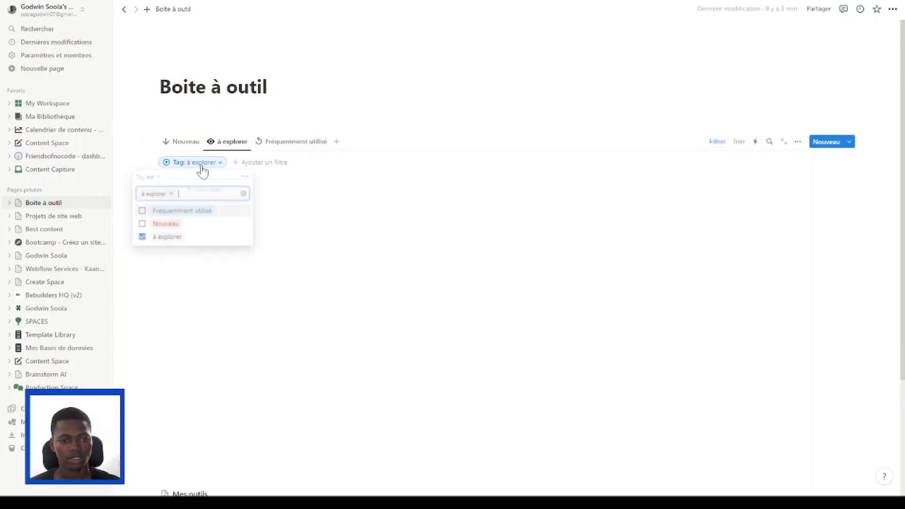
{"action": "left_click", "coordinate": [289, 161]}
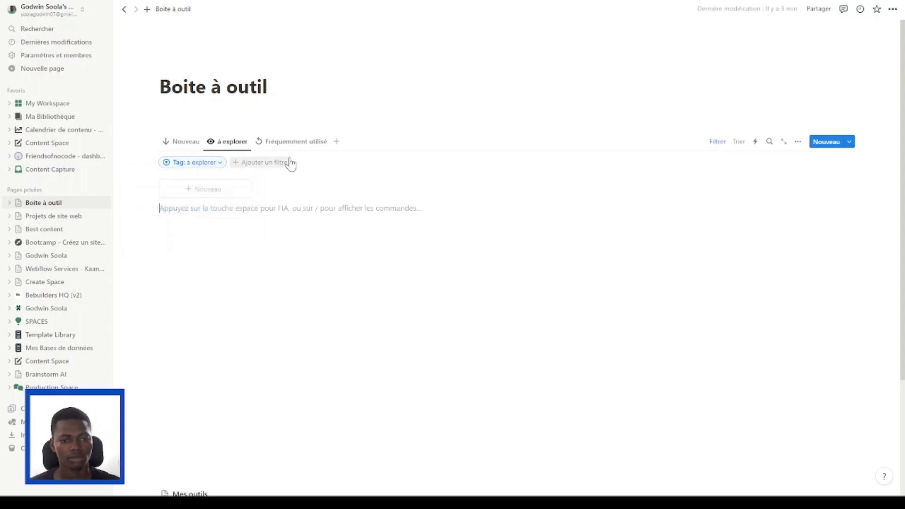
Review the cards in the "Fréquemment utilisé", "à explorer" and "Nouveau" views.
{"action": "left_click", "coordinate": [292, 143]}
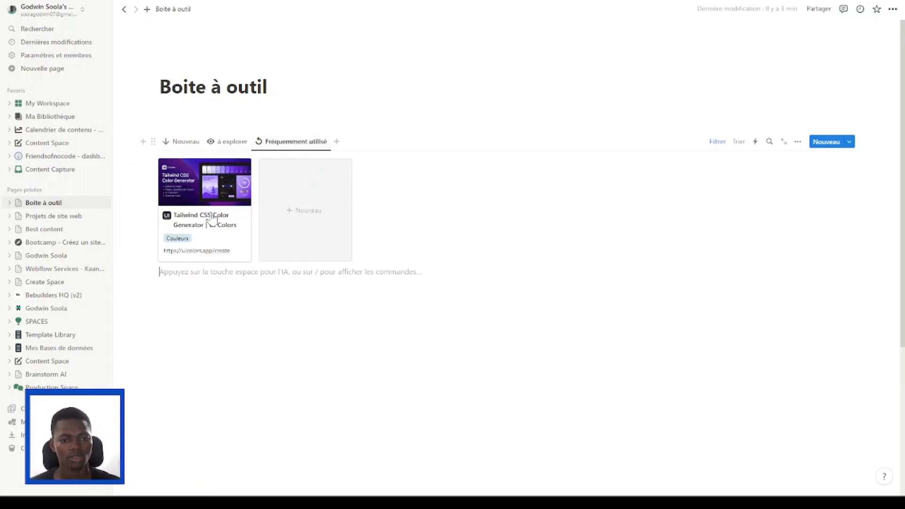
{"action": "left_click", "coordinate": [228, 142]}
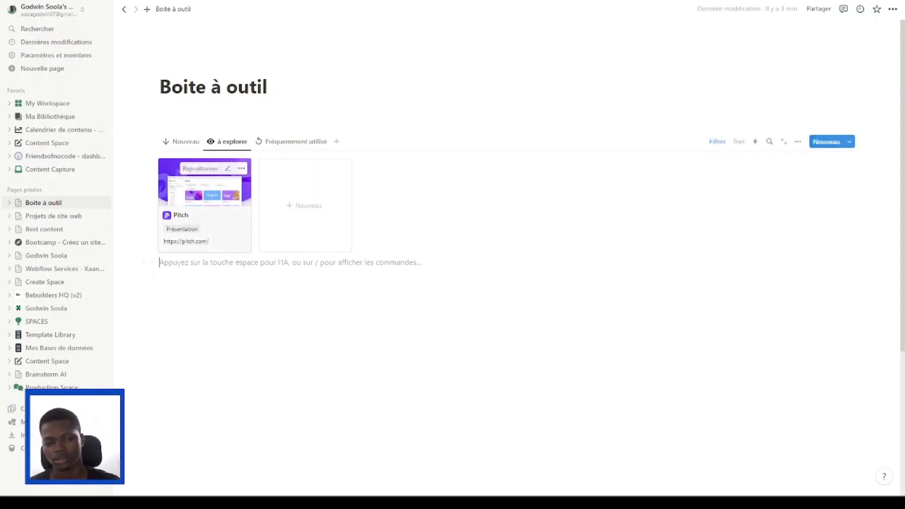
{"action": "left_click", "coordinate": [182, 141]}
{"action": "left_click", "coordinate": [215, 144]}
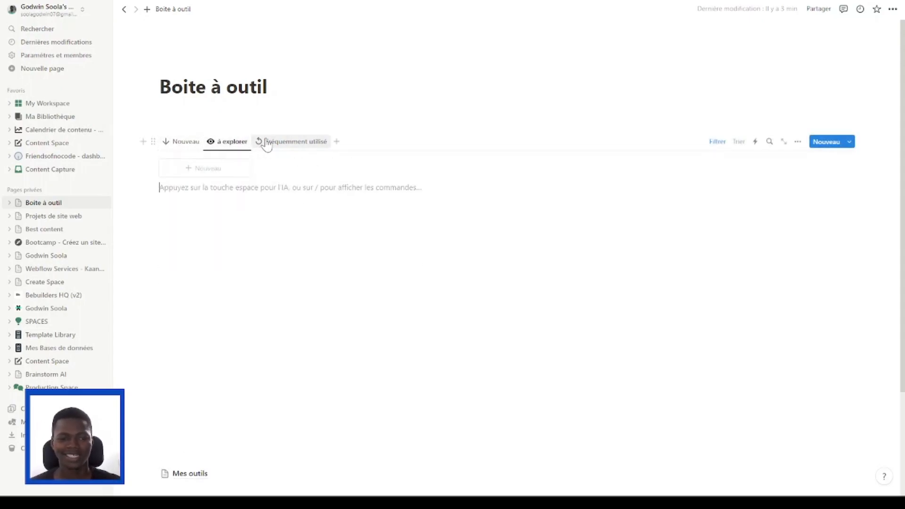
{"action": "left_click", "coordinate": [202, 145]}
Show the "Fréquemment utilisé" view and add two blank lines below the gallery.
{"action": "left_click", "coordinate": [286, 144]}
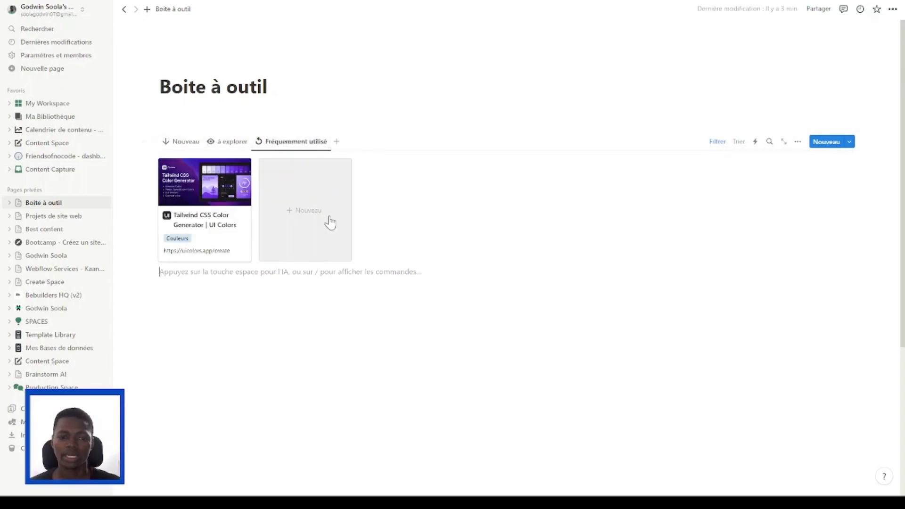
{"action": "key", "text": "Return"}
{"action": "key", "text": "Return"}
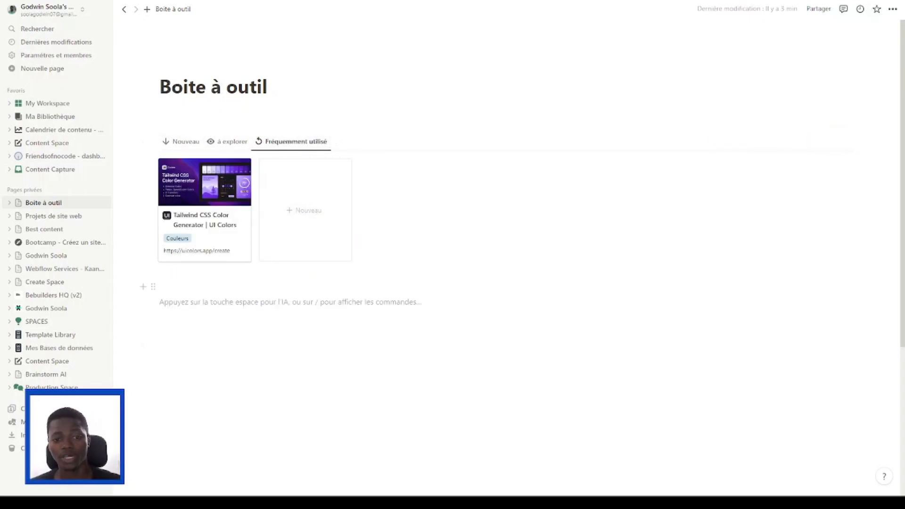
Duplicate the "Mes outils" gallery block below the original, separated from it by a blank line.
{"action": "left_click", "coordinate": [150, 142]}
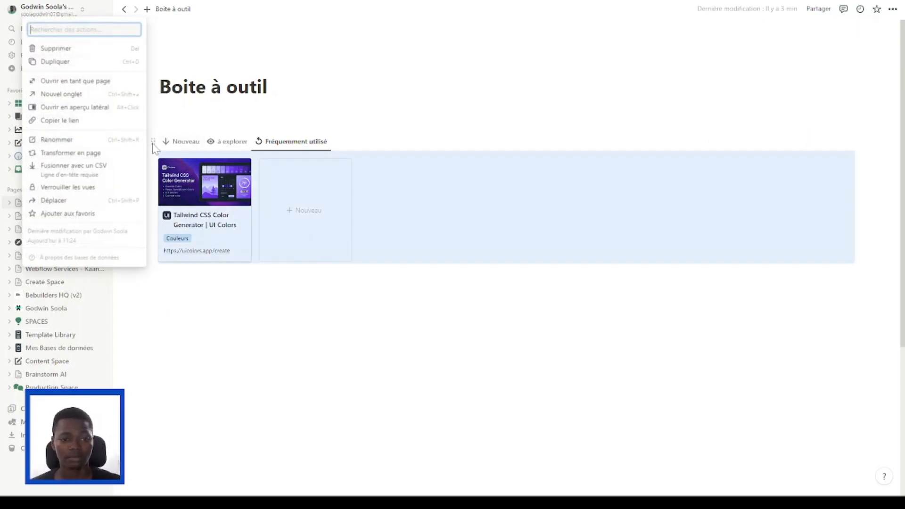
{"action": "left_click", "coordinate": [119, 62]}
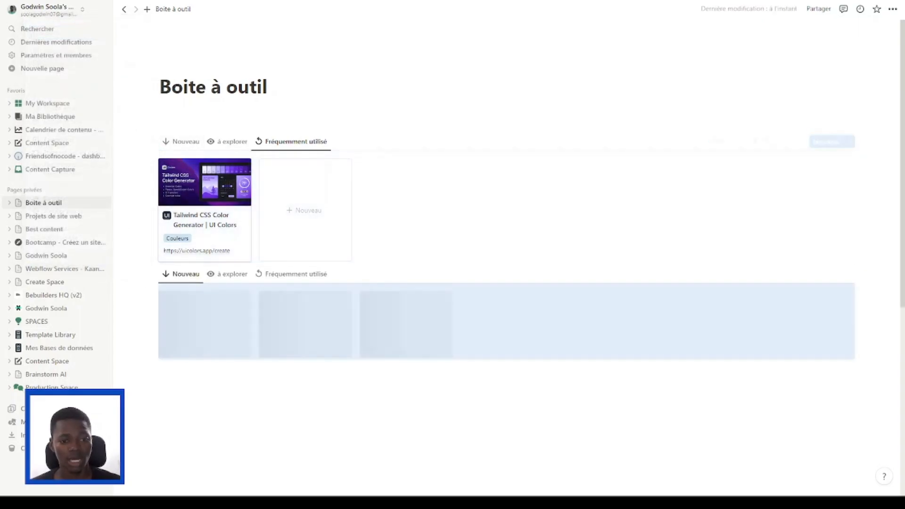
{"action": "left_click_drag", "start_coordinate": [152, 270], "coordinate": [155, 297]}
{"action": "left_click", "coordinate": [143, 142]}
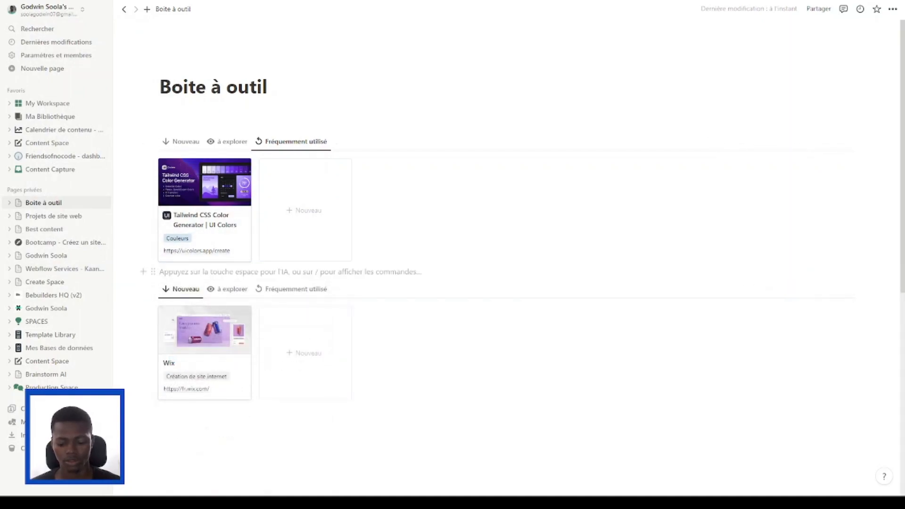
In the duplicated gallery's "Nouveau" view, replace the Tag filter with a Cout filter set to Gratuit.
{"action": "scroll", "coordinate": [217, 264], "scroll_direction": "down", "scroll_amount": 2}
{"action": "left_click", "coordinate": [187, 210]}
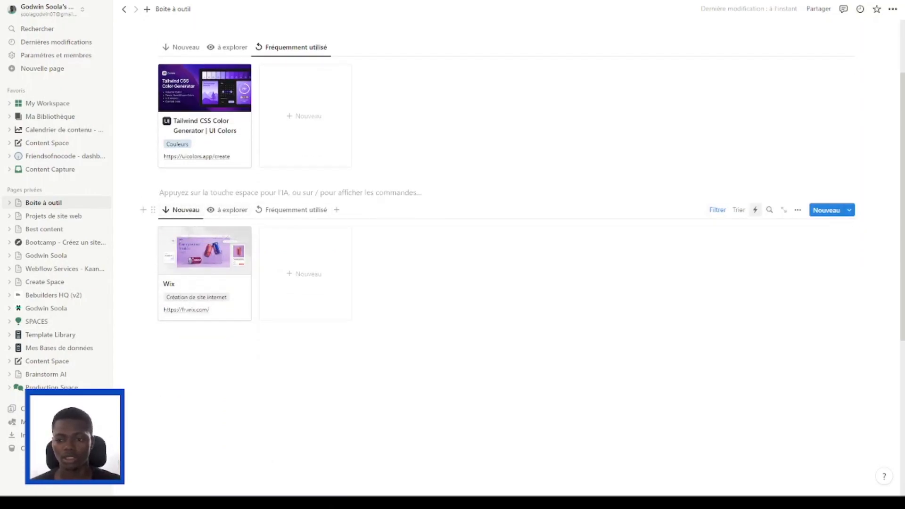
{"action": "left_click", "coordinate": [726, 211]}
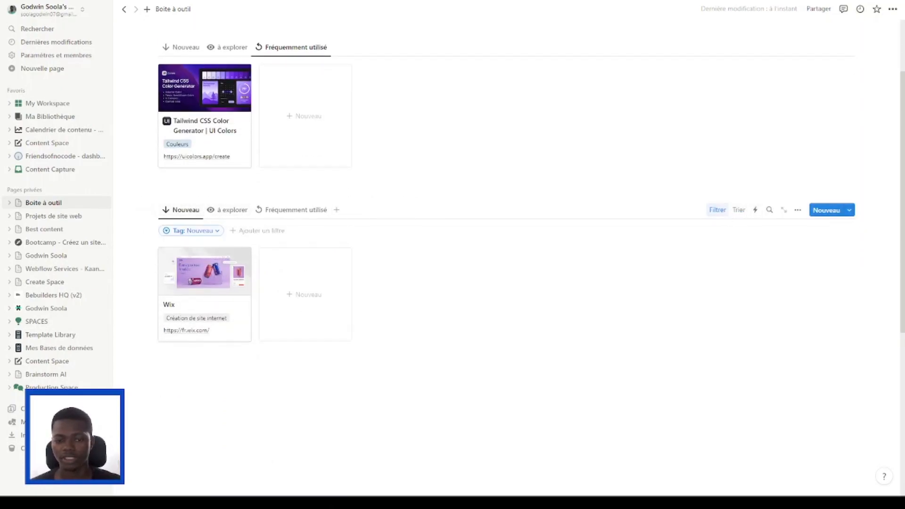
{"action": "left_click", "coordinate": [201, 232]}
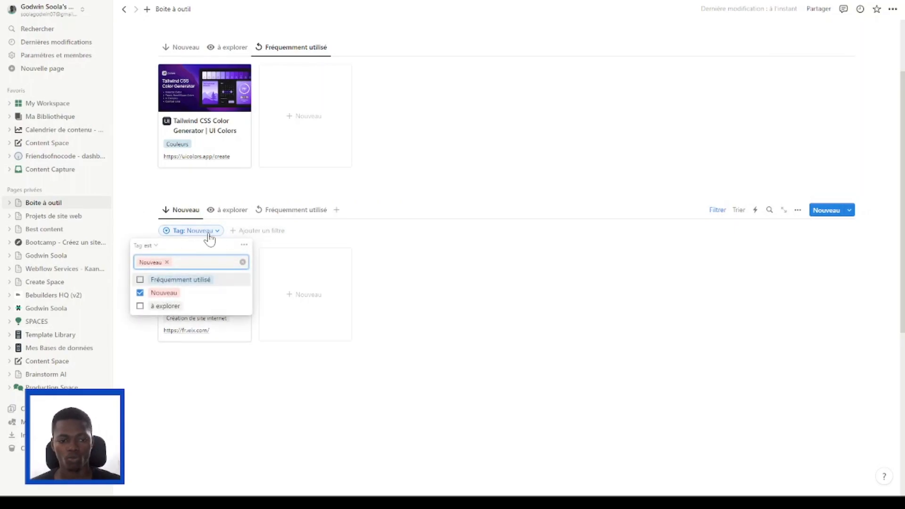
{"action": "left_click", "coordinate": [243, 246]}
{"action": "left_click", "coordinate": [290, 250]}
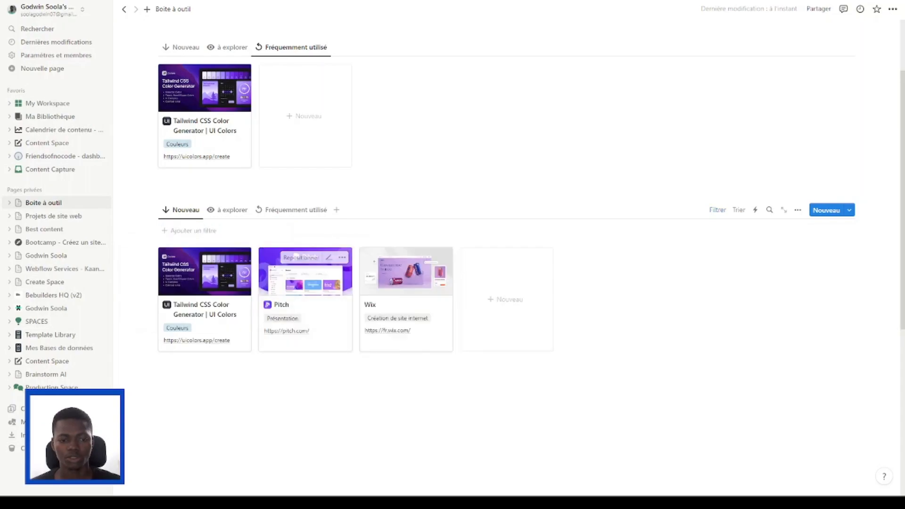
{"action": "left_click", "coordinate": [194, 232]}
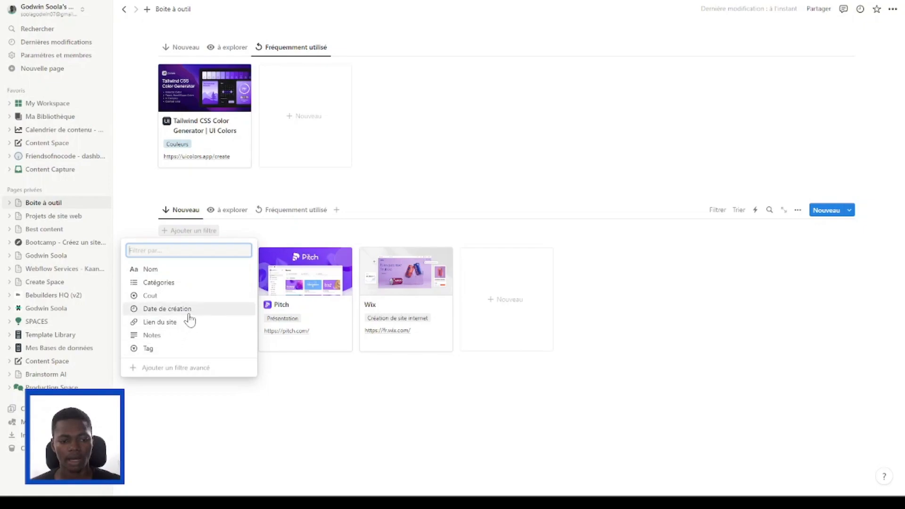
{"action": "left_click", "coordinate": [191, 297]}
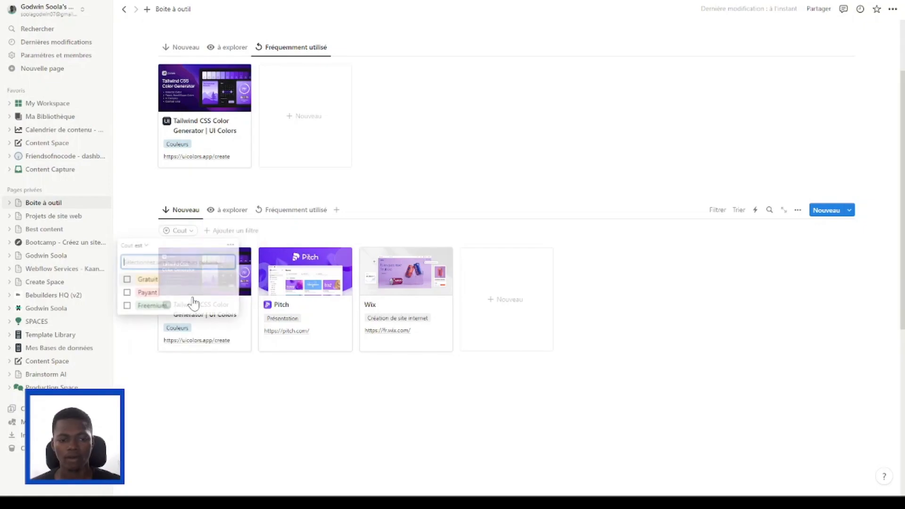
{"action": "left_click", "coordinate": [134, 281]}
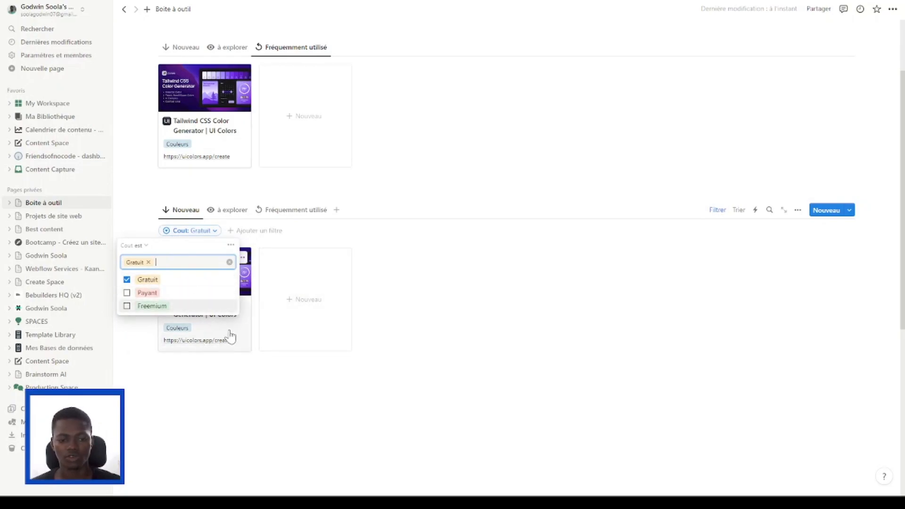
Rename the duplicated gallery's "Nouveau" view to "Gratuit".
{"action": "left_click", "coordinate": [187, 210]}
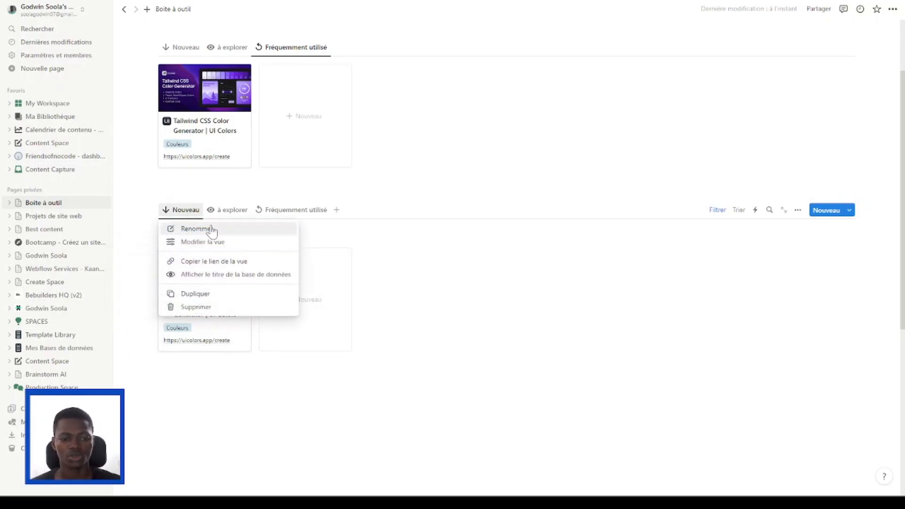
{"action": "left_click", "coordinate": [207, 228]}
{"action": "type", "text": "Gratuit"}
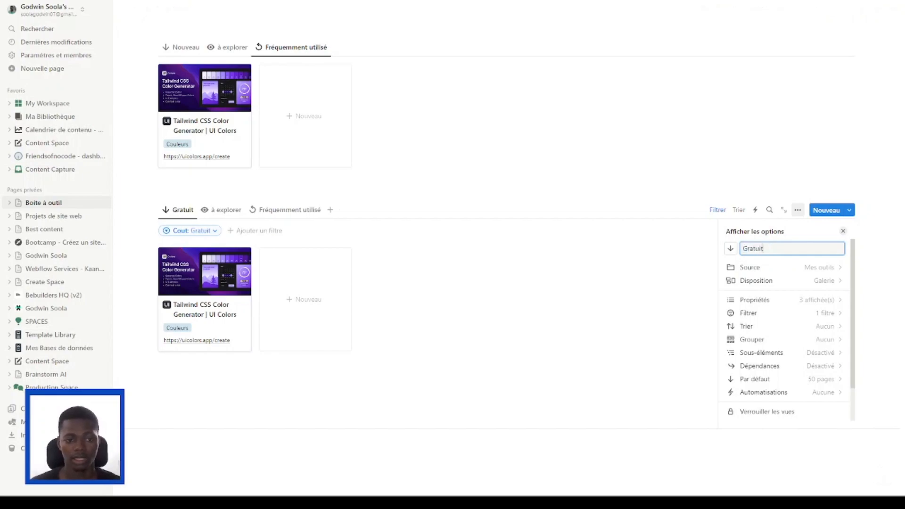
Give the duplicated gallery's "à explorer" view a different icon and rename it "Freemium".
{"action": "left_click", "coordinate": [235, 212]}
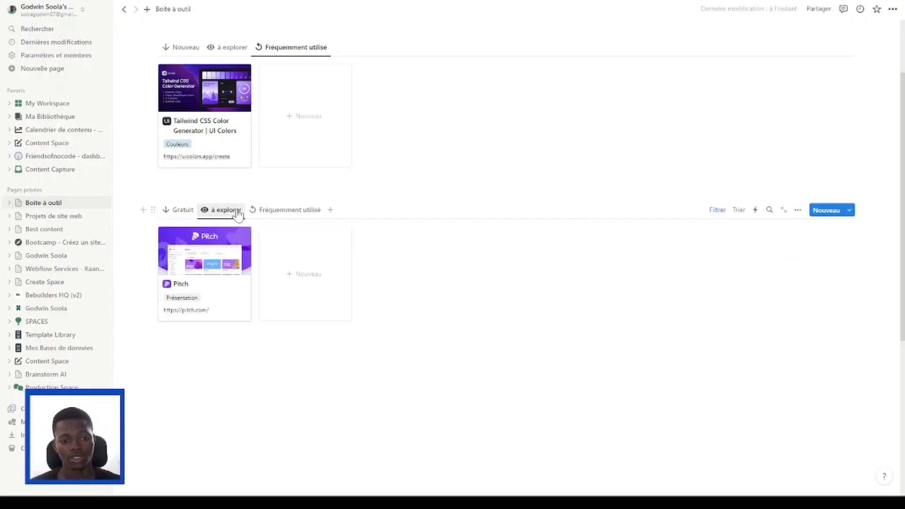
{"action": "left_click", "coordinate": [235, 213]}
{"action": "left_click", "coordinate": [235, 213]}
{"action": "left_click", "coordinate": [235, 213]}
{"action": "left_click", "coordinate": [236, 229]}
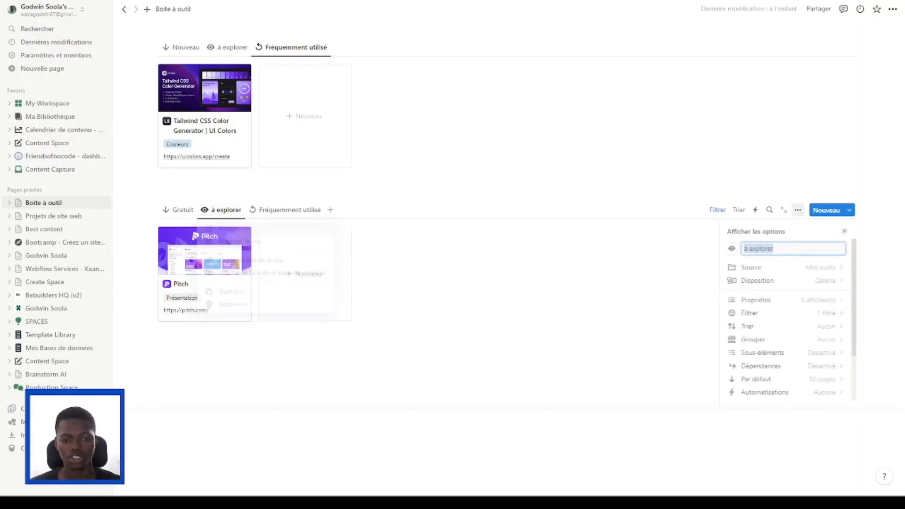
{"action": "left_click", "coordinate": [731, 249]}
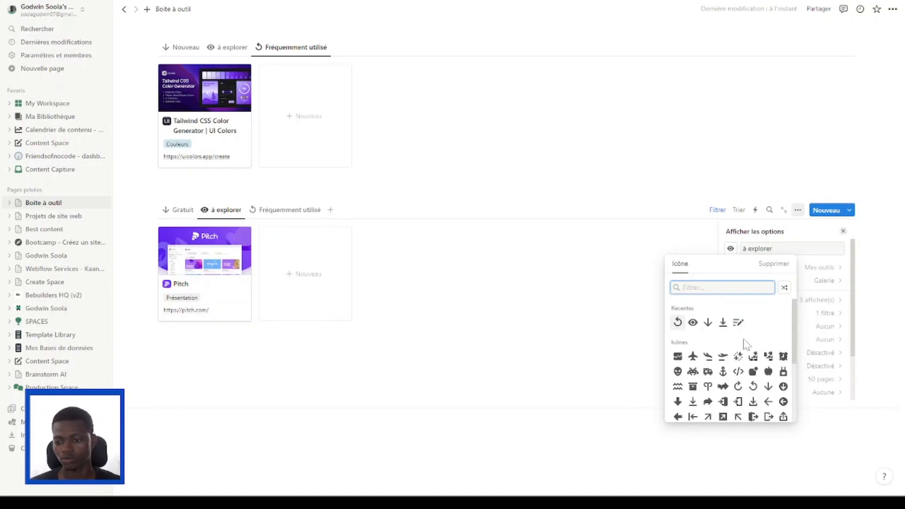
{"action": "scroll", "coordinate": [777, 351], "scroll_direction": "down", "scroll_amount": 2}
{"action": "scroll", "coordinate": [777, 358], "scroll_direction": "down", "scroll_amount": 3}
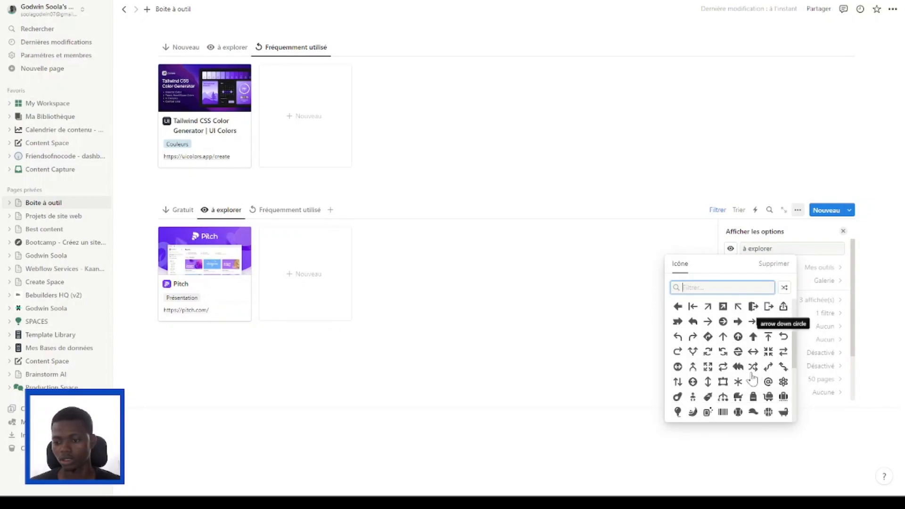
{"action": "scroll", "coordinate": [773, 389], "scroll_direction": "down", "scroll_amount": 4}
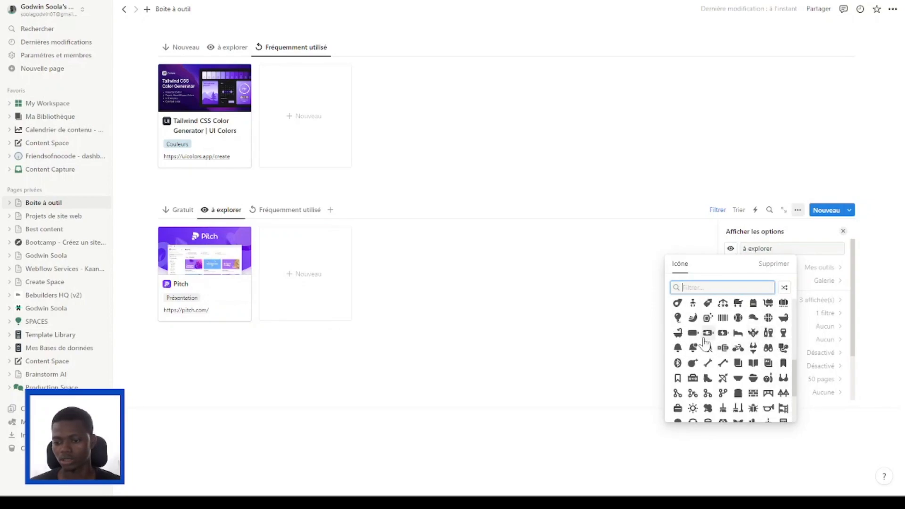
{"action": "left_click", "coordinate": [707, 318]}
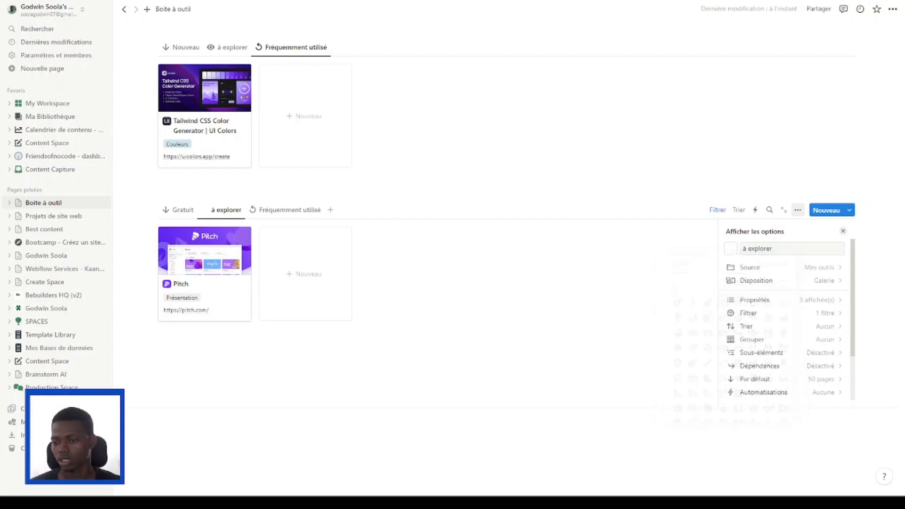
{"action": "type", "text": "Freemium"}
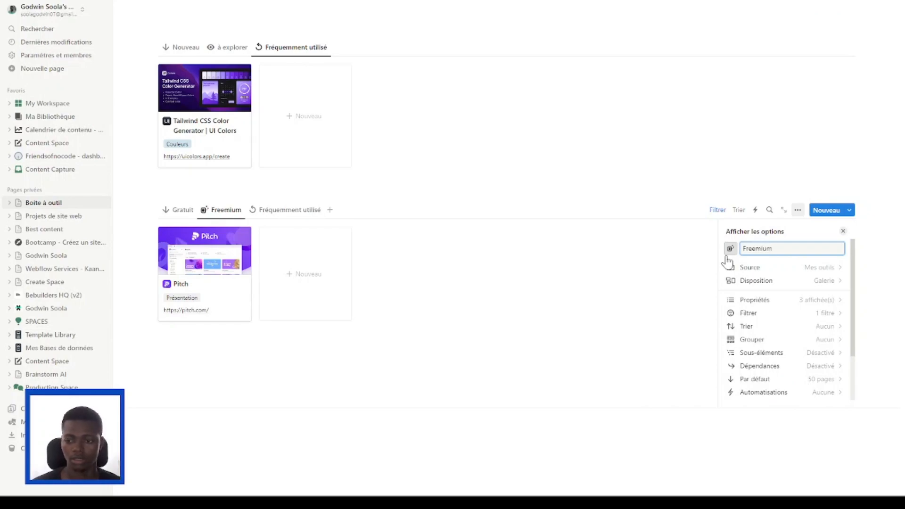
{"action": "left_click", "coordinate": [843, 230]}
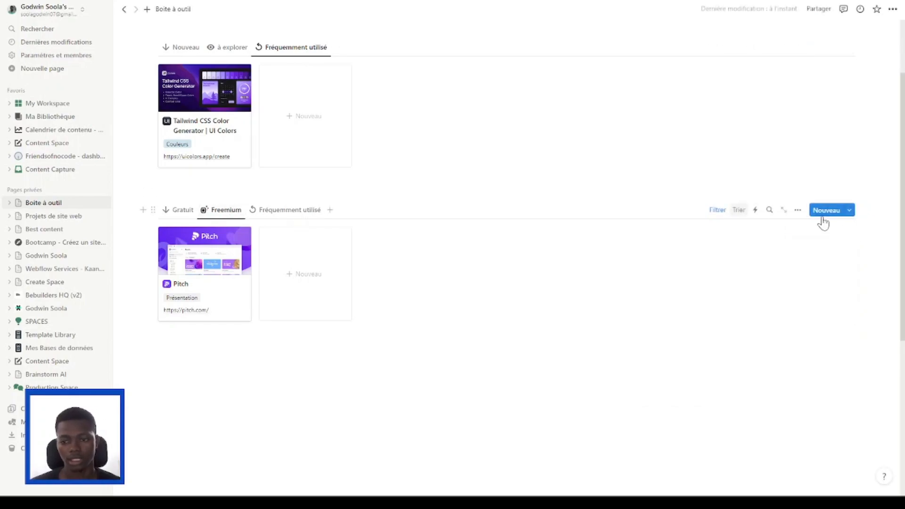
Replace the "Freemium" view's Tag filter with a Cout filter set to Freemium.
{"action": "left_click", "coordinate": [718, 210]}
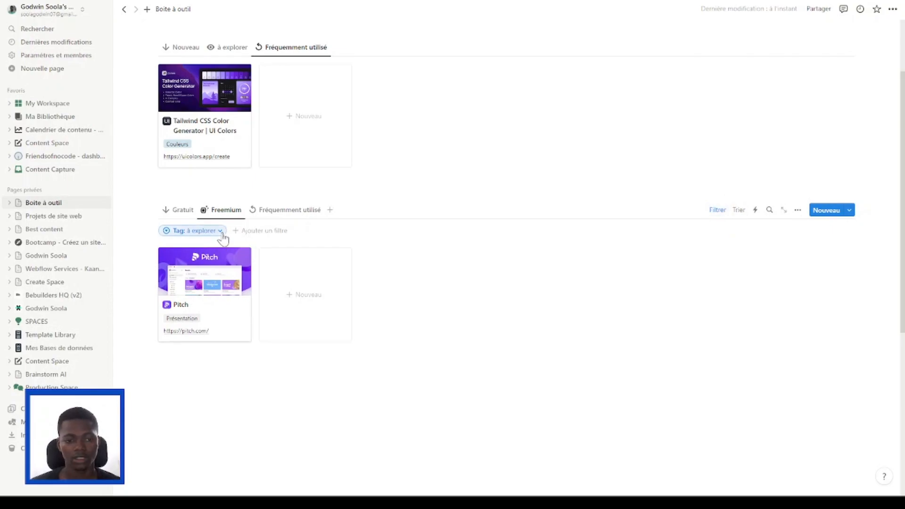
{"action": "left_click", "coordinate": [222, 231]}
{"action": "left_click", "coordinate": [246, 246]}
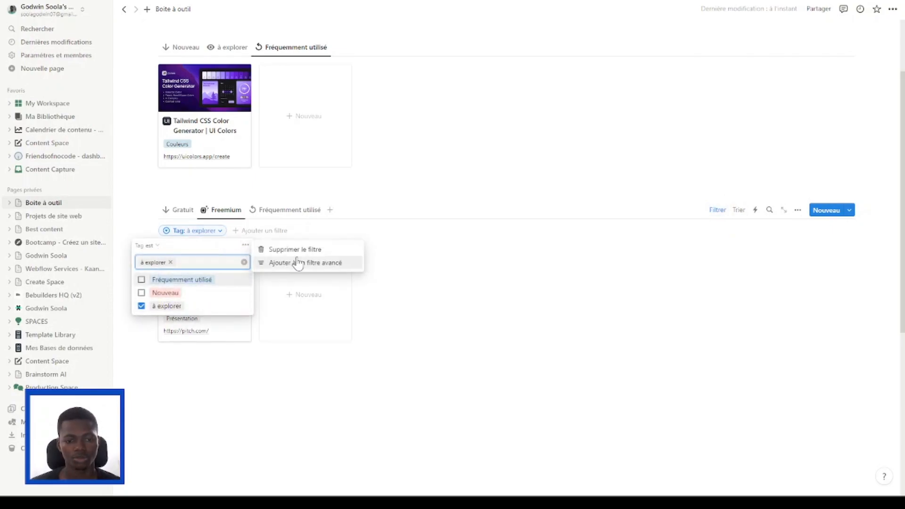
{"action": "left_click", "coordinate": [271, 249]}
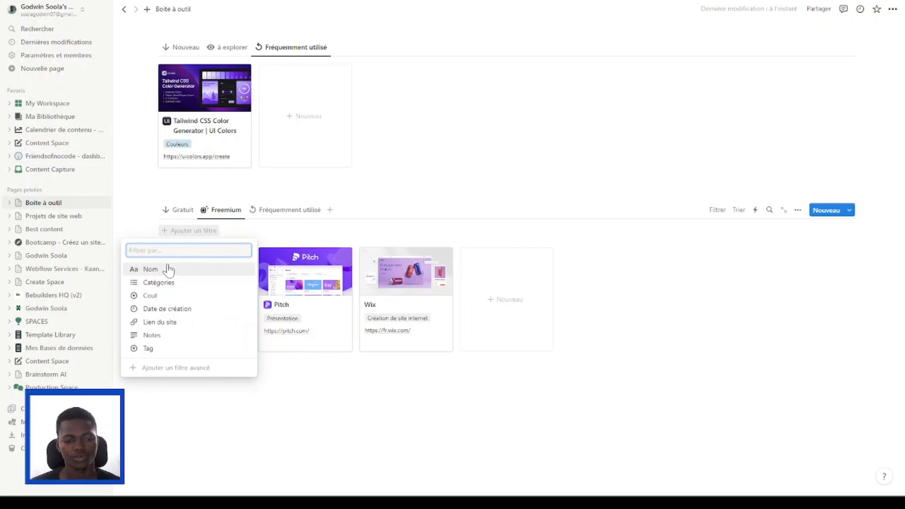
{"action": "left_click", "coordinate": [178, 294]}
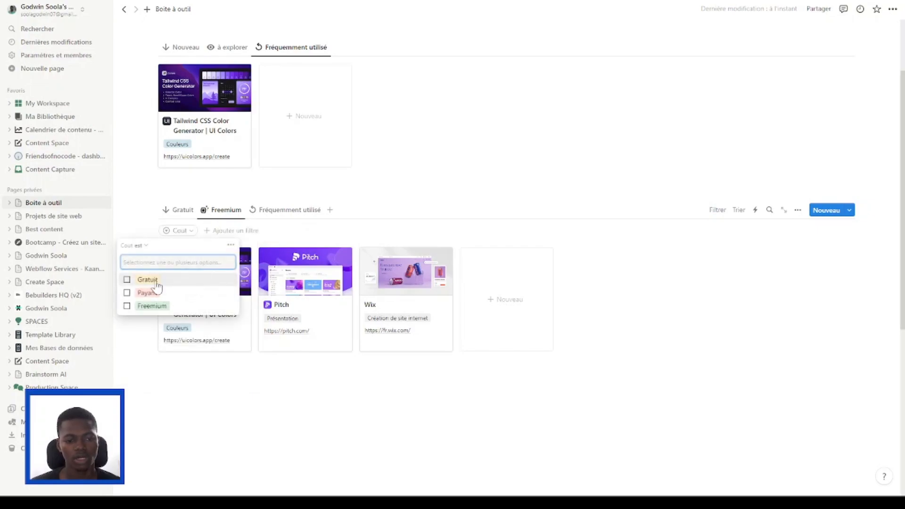
{"action": "left_click", "coordinate": [147, 306]}
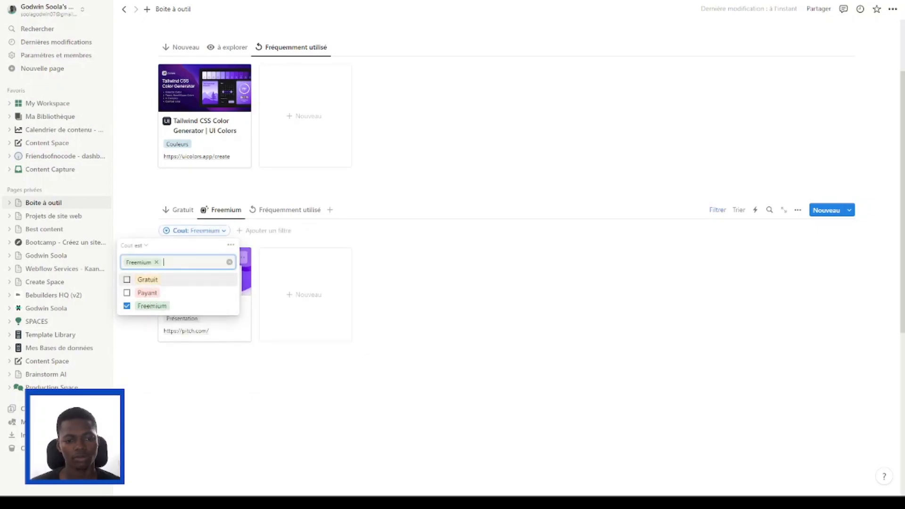
{"action": "key", "text": "Escape"}
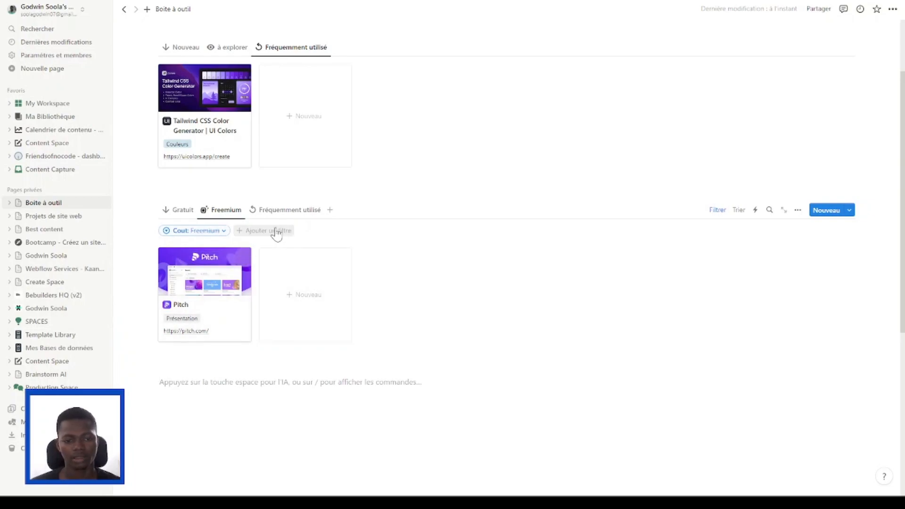
Rename the duplicated gallery's "Fréquemment utilisé" view to "Payant" and give it a banknote icon found by searching "cash".
{"action": "left_click", "coordinate": [280, 212]}
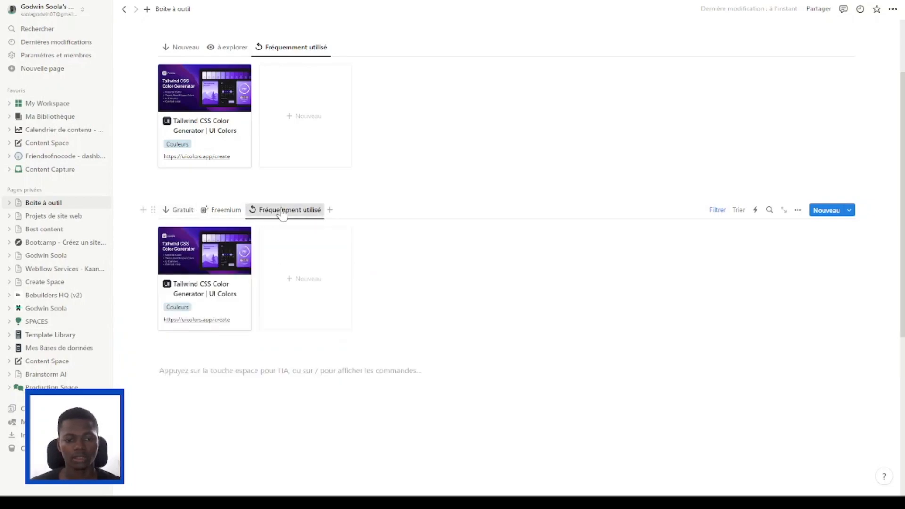
{"action": "left_click", "coordinate": [282, 212]}
{"action": "left_click", "coordinate": [290, 238]}
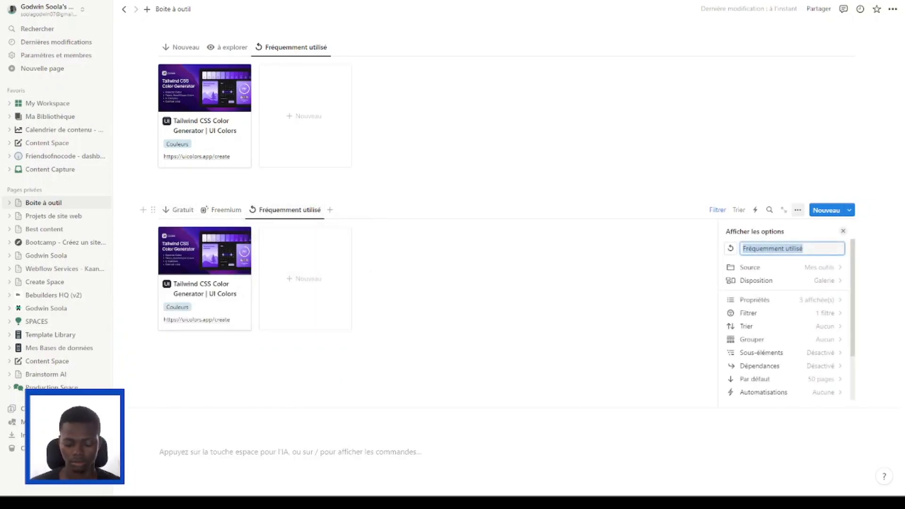
{"action": "type", "text": "Pay"}
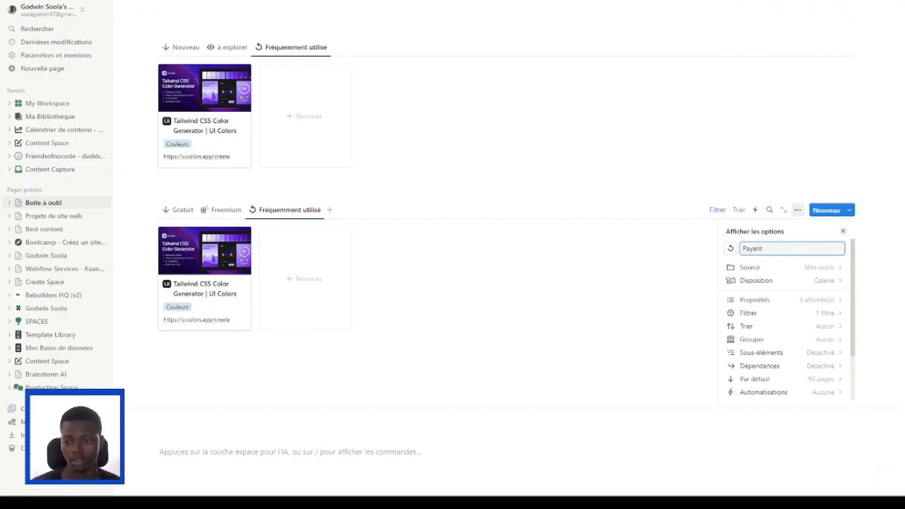
{"action": "type", "text": "ant"}
{"action": "left_click", "coordinate": [730, 248]}
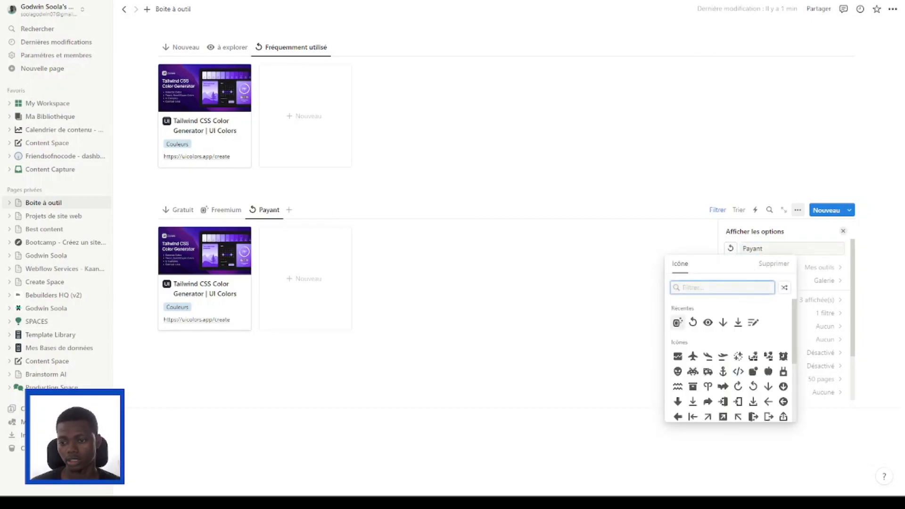
{"action": "type", "text": "c"}
{"action": "key", "text": "BackSpace"}
{"action": "type", "text": "cash"}
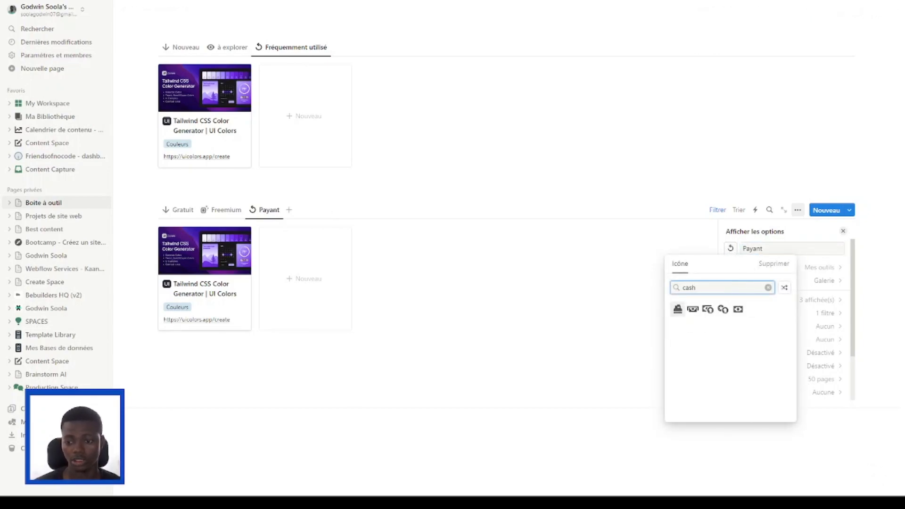
{"action": "left_click", "coordinate": [738, 308]}
{"action": "left_click", "coordinate": [843, 232]}
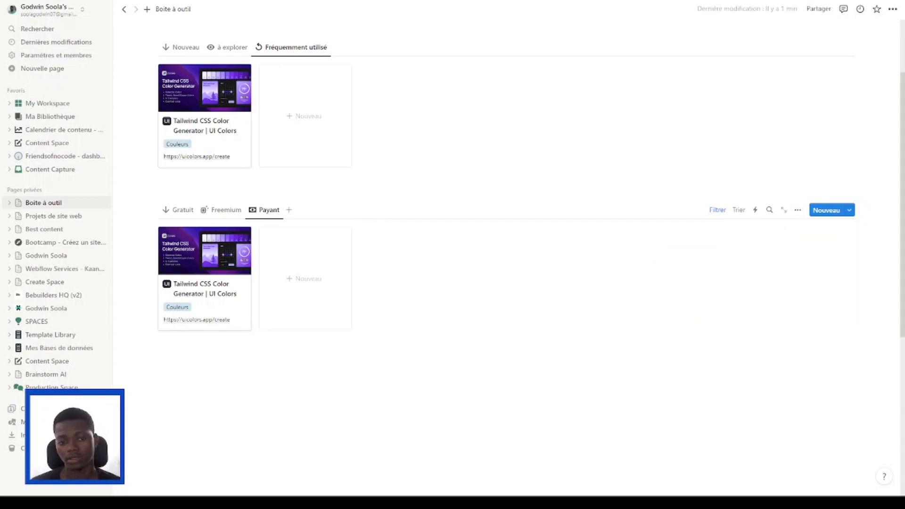
Replace the "Payant" view's Tag filter with a Cout filter set to Payant.
{"action": "left_click", "coordinate": [717, 214]}
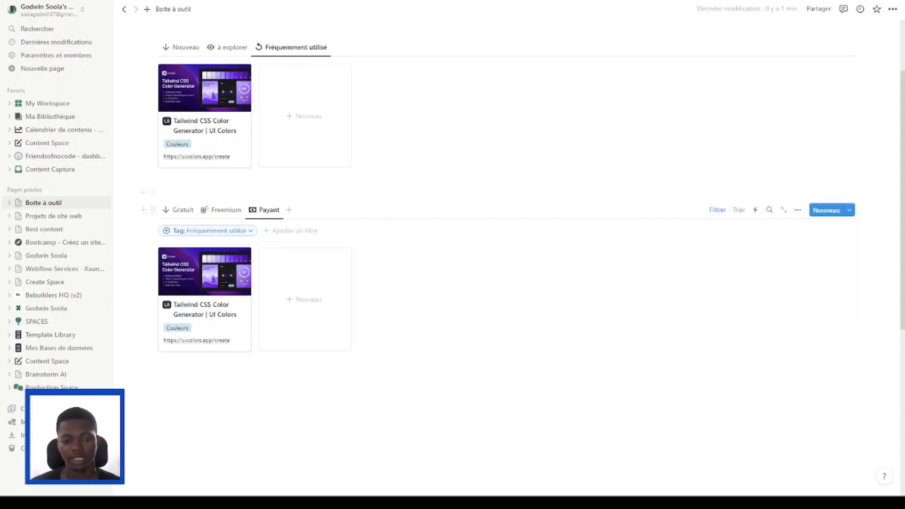
{"action": "left_click", "coordinate": [240, 231]}
{"action": "left_click", "coordinate": [260, 244]}
{"action": "left_click", "coordinate": [292, 248]}
{"action": "left_click", "coordinate": [199, 235]}
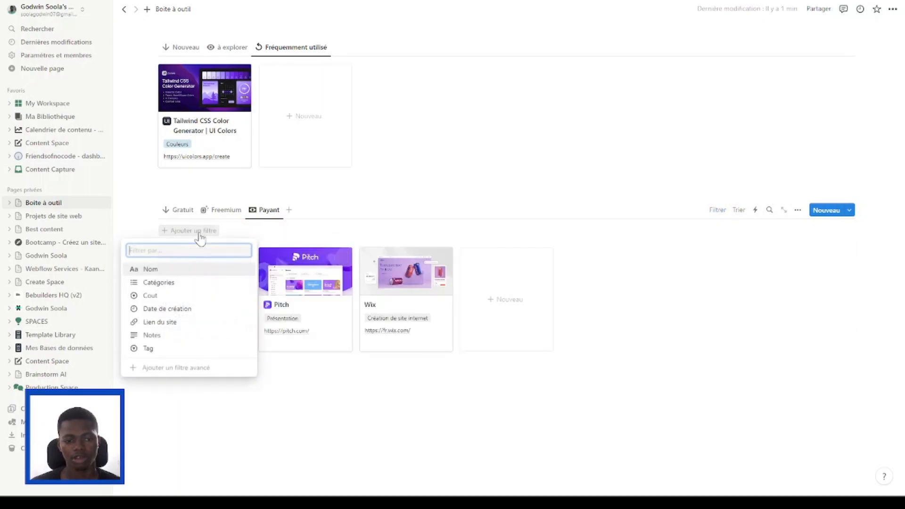
{"action": "left_click", "coordinate": [176, 296]}
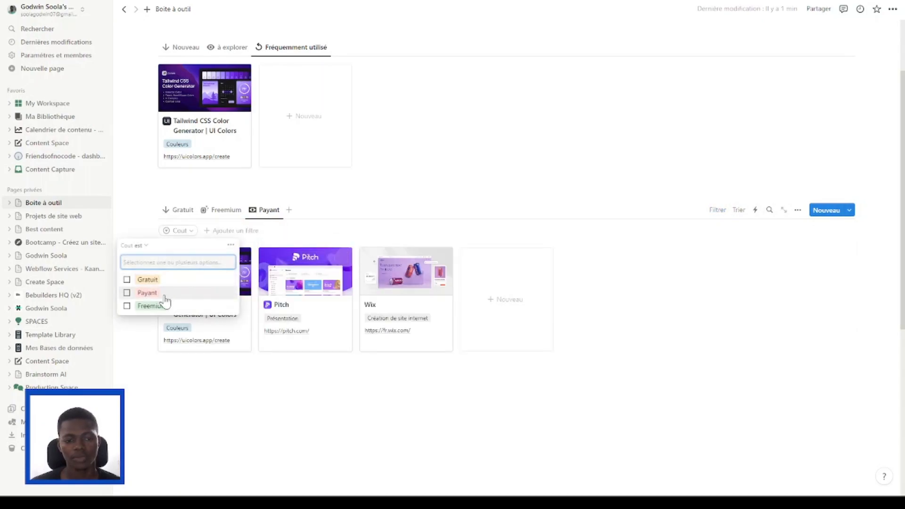
{"action": "left_click", "coordinate": [160, 294]}
{"action": "left_click", "coordinate": [244, 258]}
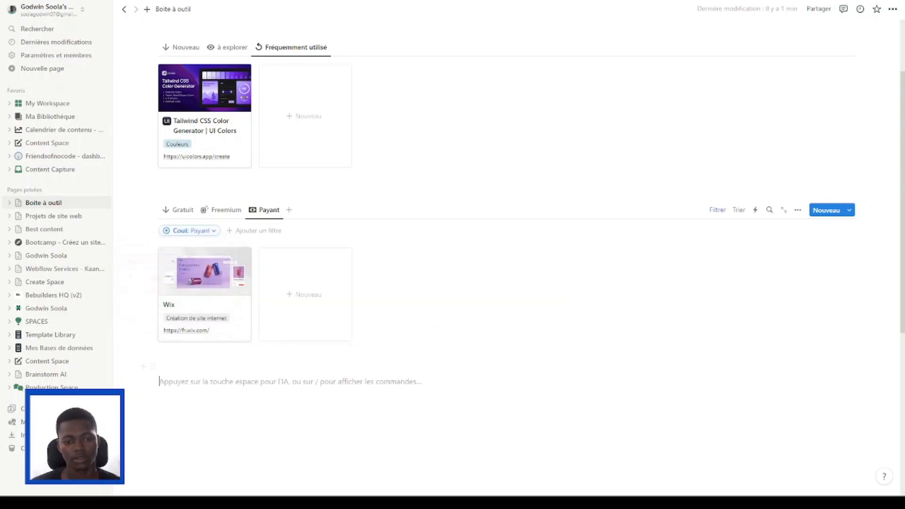
Check the cards in the Nouveau, à explorer and Fréquemment utilisé views, and in the Gratuit, Freemium and Payant views of the second gallery.
{"action": "scroll", "coordinate": [278, 275], "scroll_direction": "up", "scroll_amount": 3}
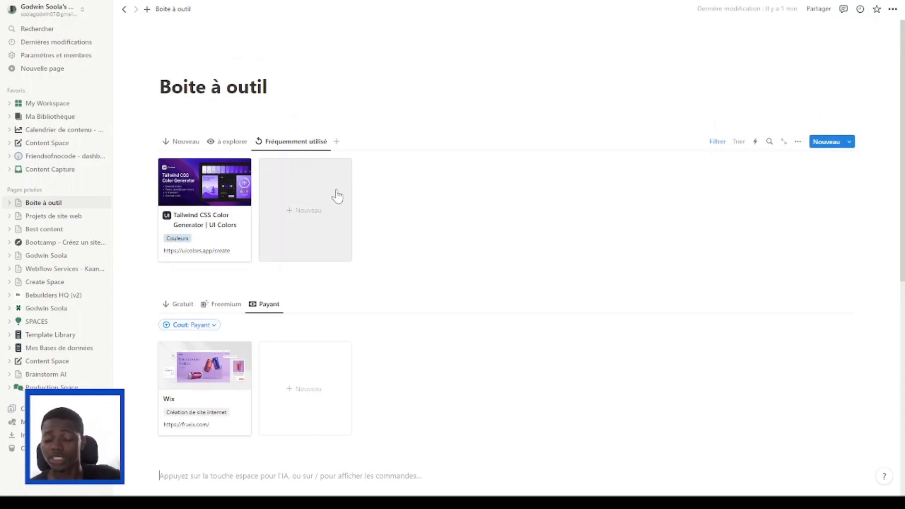
{"action": "mouse_move", "coordinate": [231, 168]}
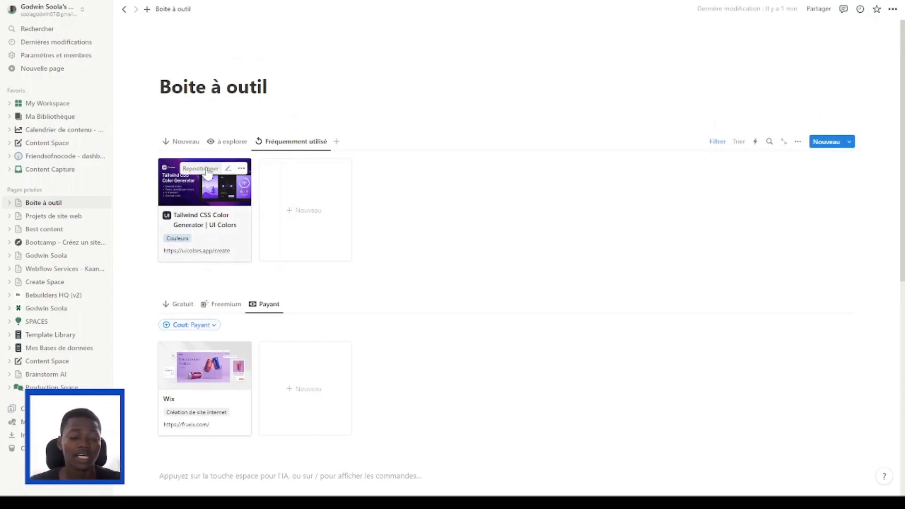
{"action": "left_click", "coordinate": [187, 142]}
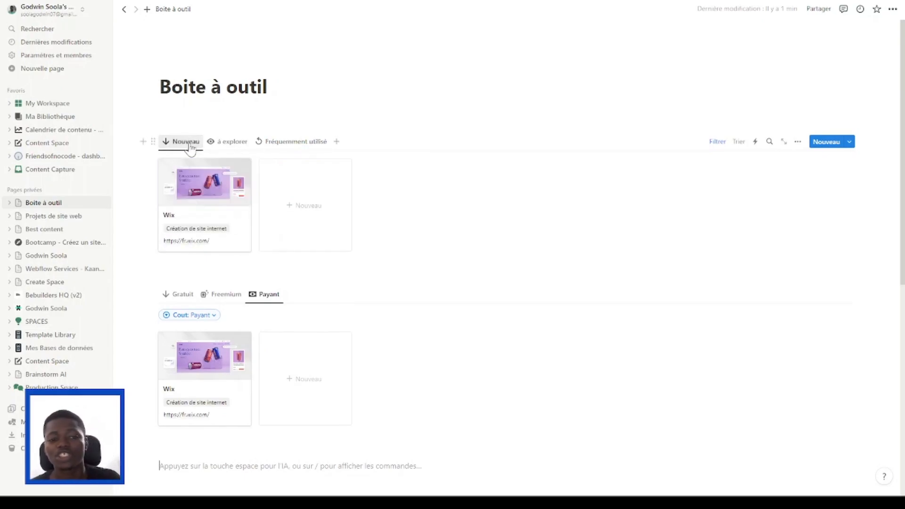
{"action": "left_click", "coordinate": [229, 142]}
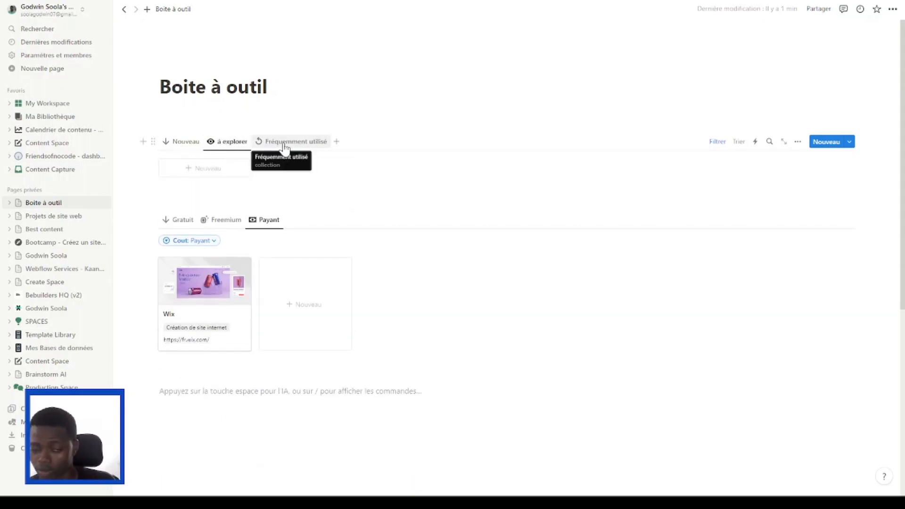
{"action": "left_click", "coordinate": [285, 143]}
{"action": "left_click", "coordinate": [238, 144]}
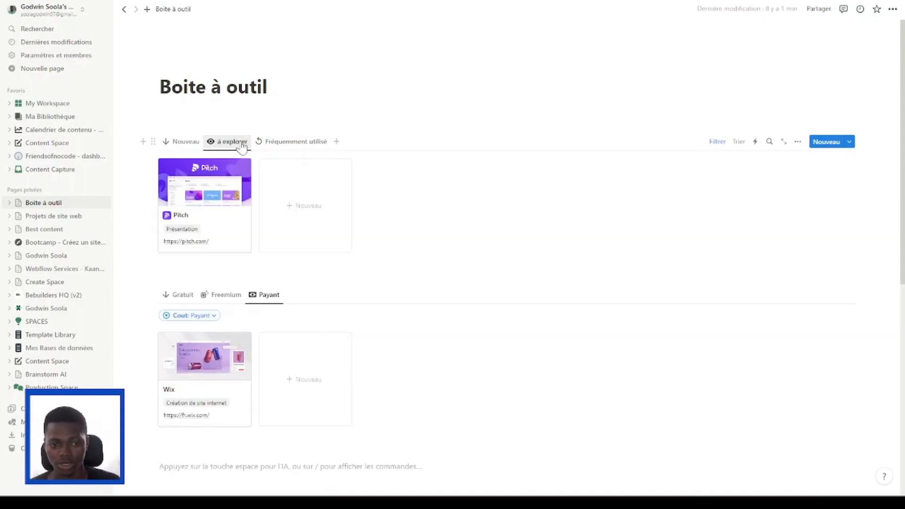
{"action": "scroll", "coordinate": [236, 307], "scroll_direction": "down", "scroll_amount": 1}
{"action": "left_click", "coordinate": [177, 250]}
{"action": "left_click", "coordinate": [214, 250]}
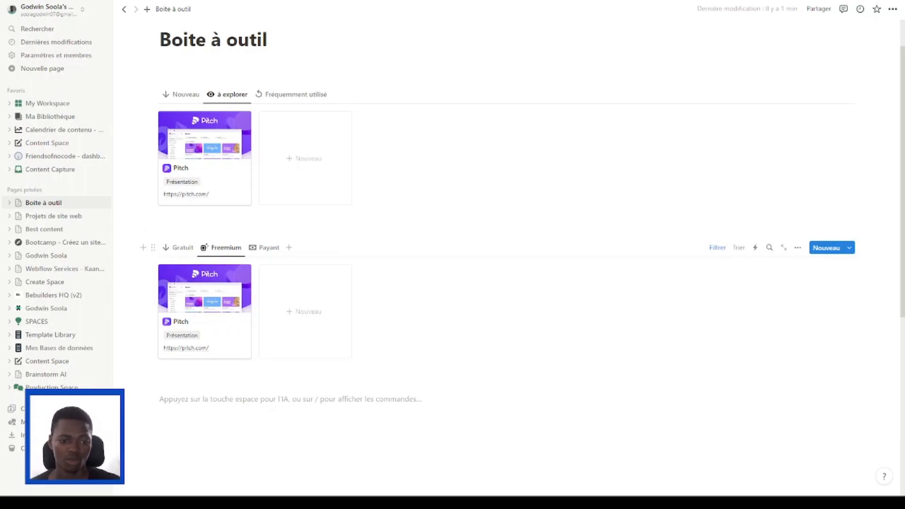
{"action": "left_click", "coordinate": [256, 253]}
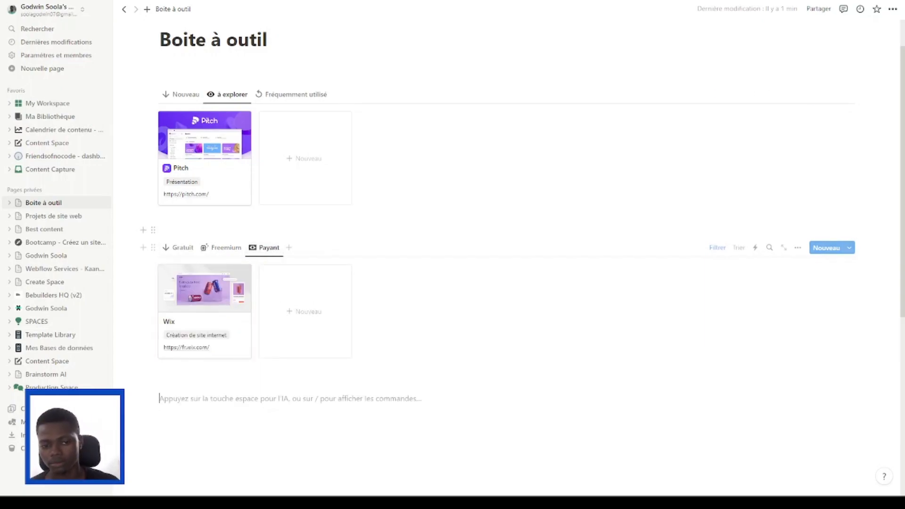
{"action": "left_click", "coordinate": [851, 5]}
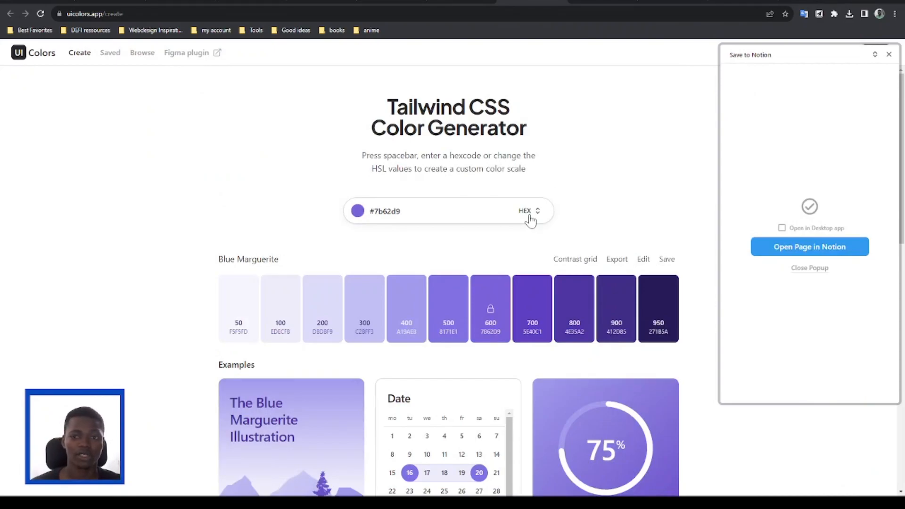
{"action": "mouse_move", "coordinate": [608, 505]}
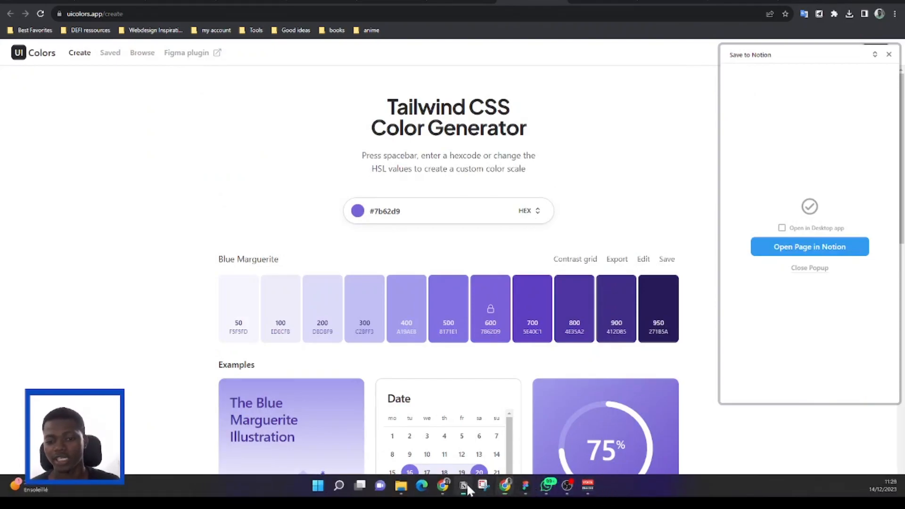
{"action": "left_click", "coordinate": [464, 485]}
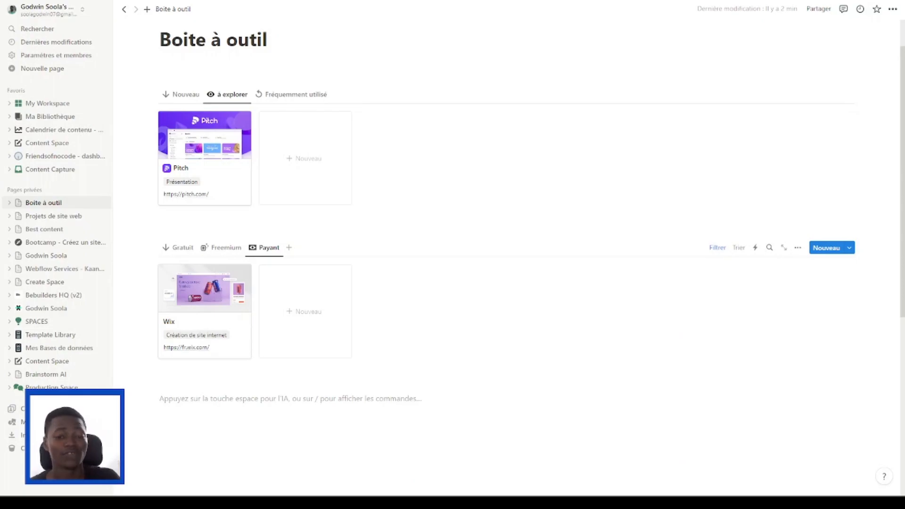